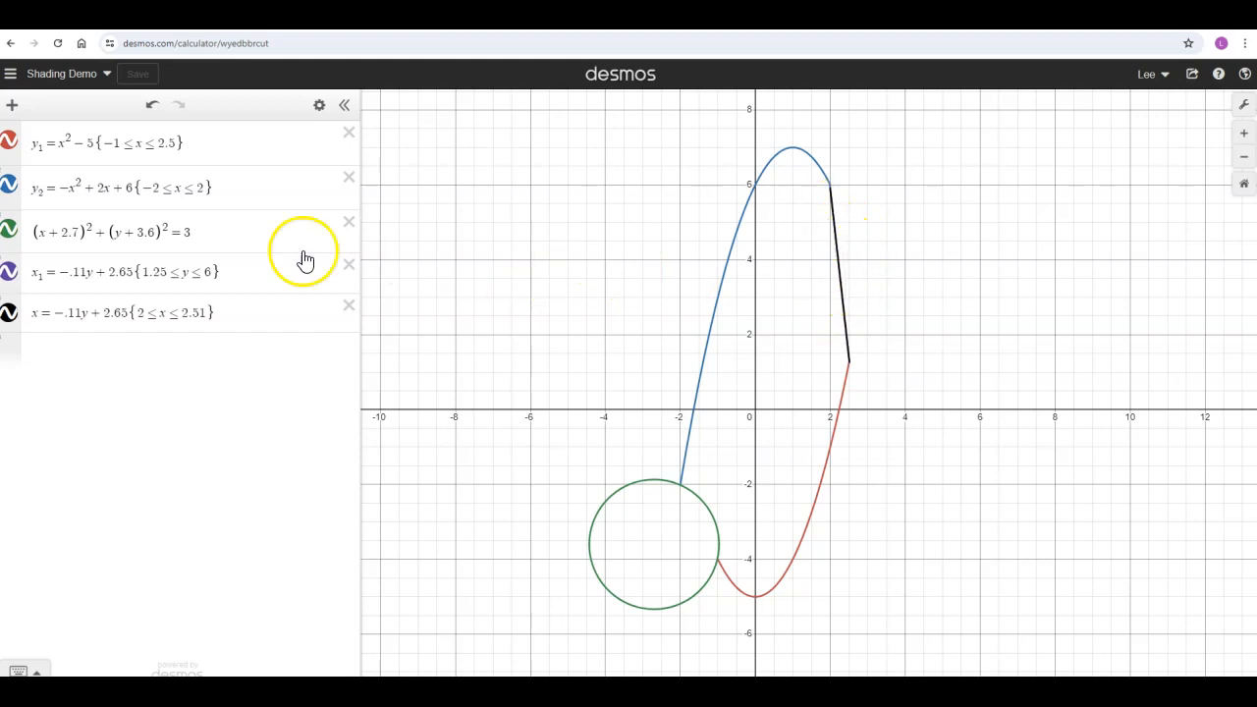
# Hide the black line x = −.11y + 2.65 {2 ≤ x ≤ 2.51} to check the line beneath it, and show it again.
pyautogui.click(10, 316)
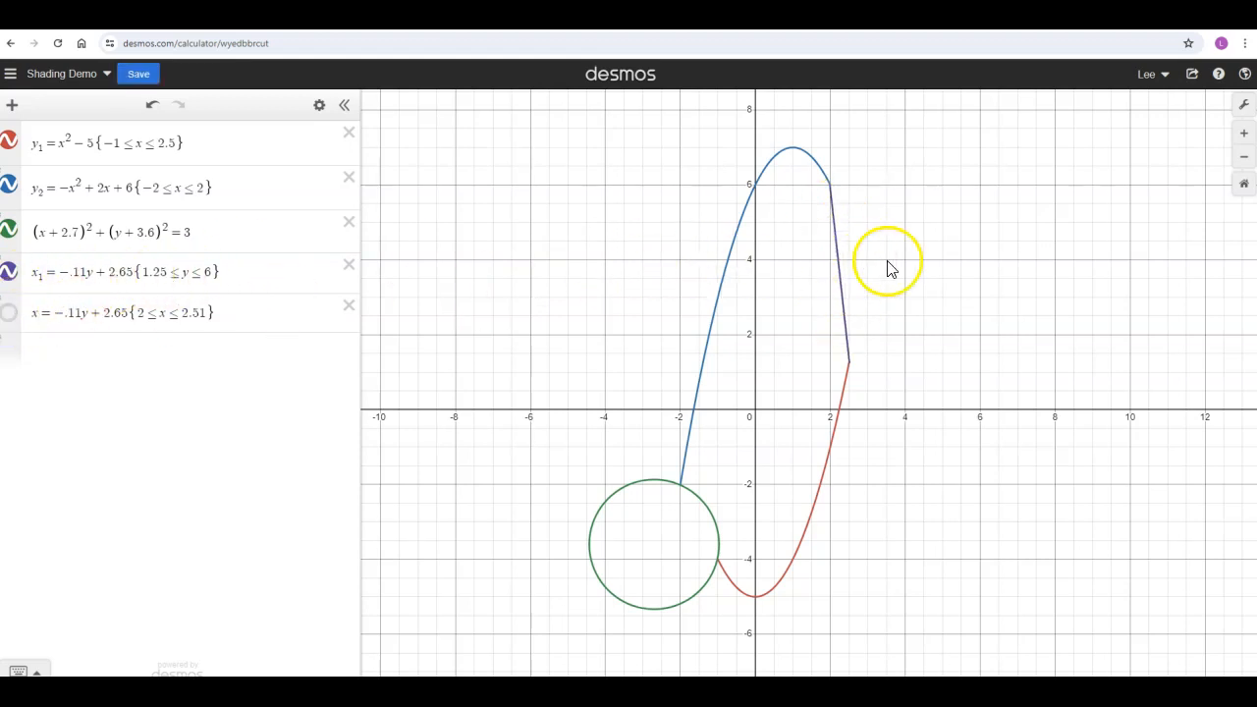
pyautogui.click(10, 312)
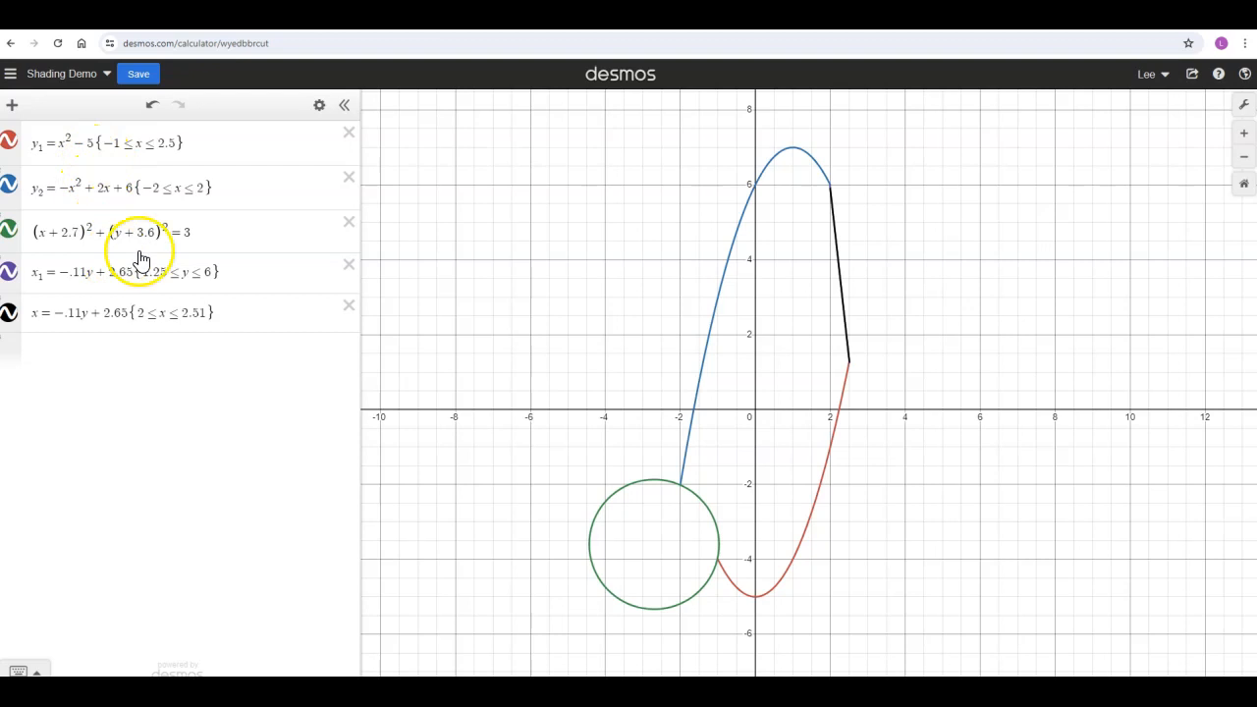
# Add a new inequality y₁ ≤ y ≤ y₂ to shade between the two parabolas, and examine the edges of the shaded region.
pyautogui.click(117, 348)
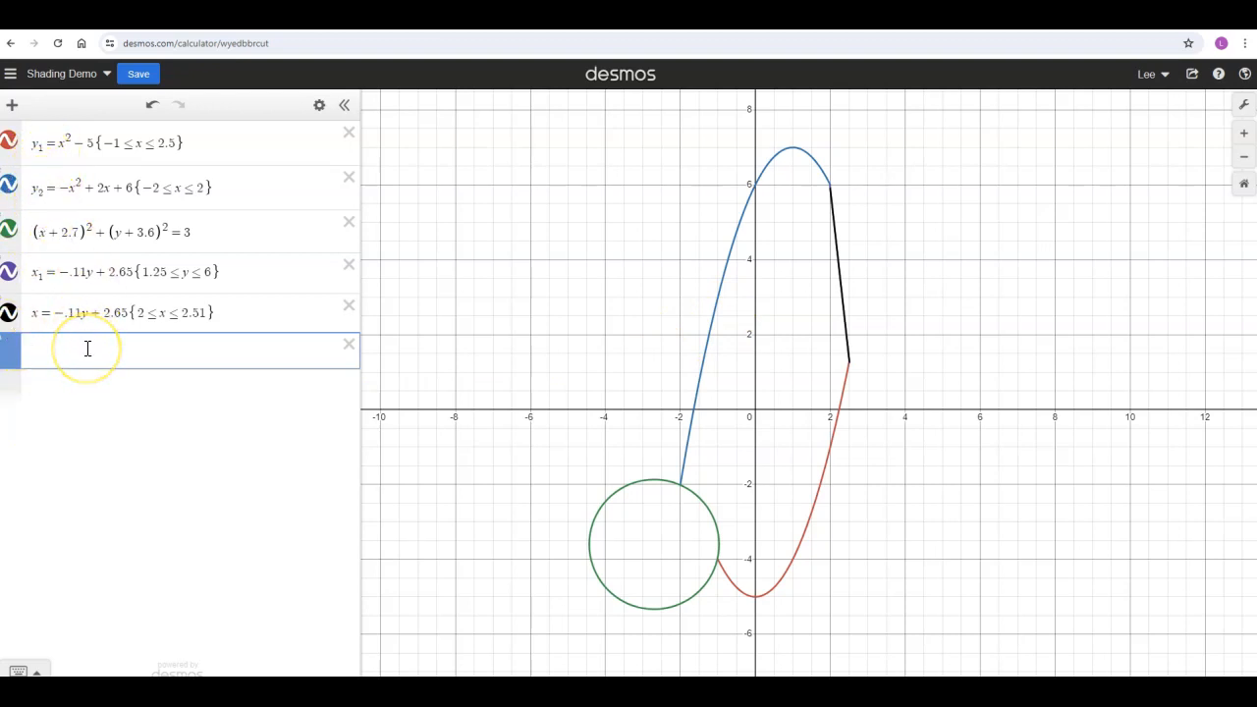
pyautogui.write('1<')
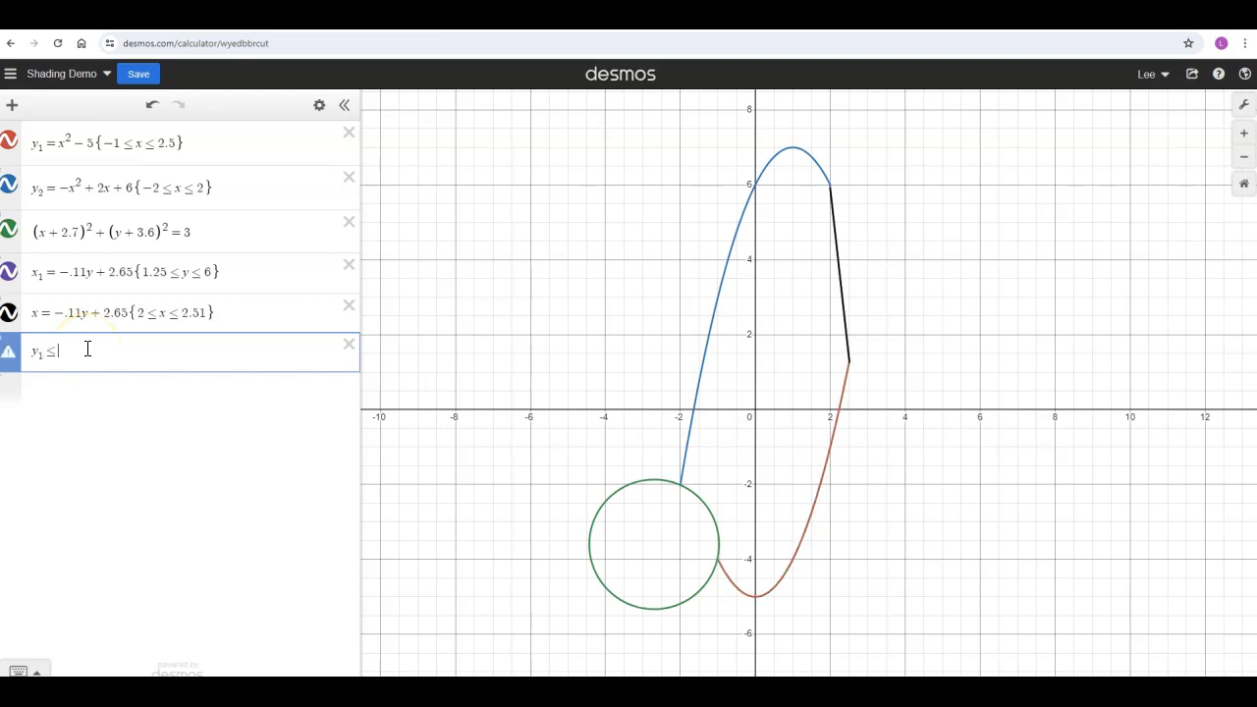
pyautogui.write('y')
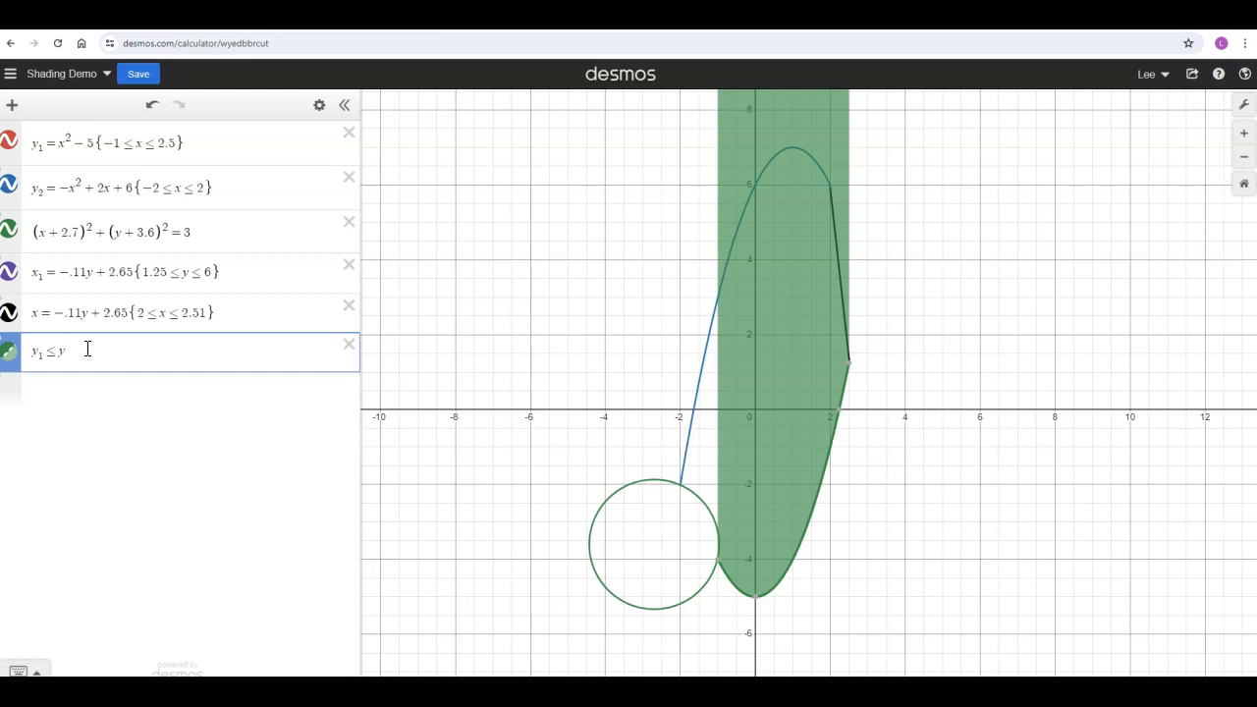
pyautogui.write('<')
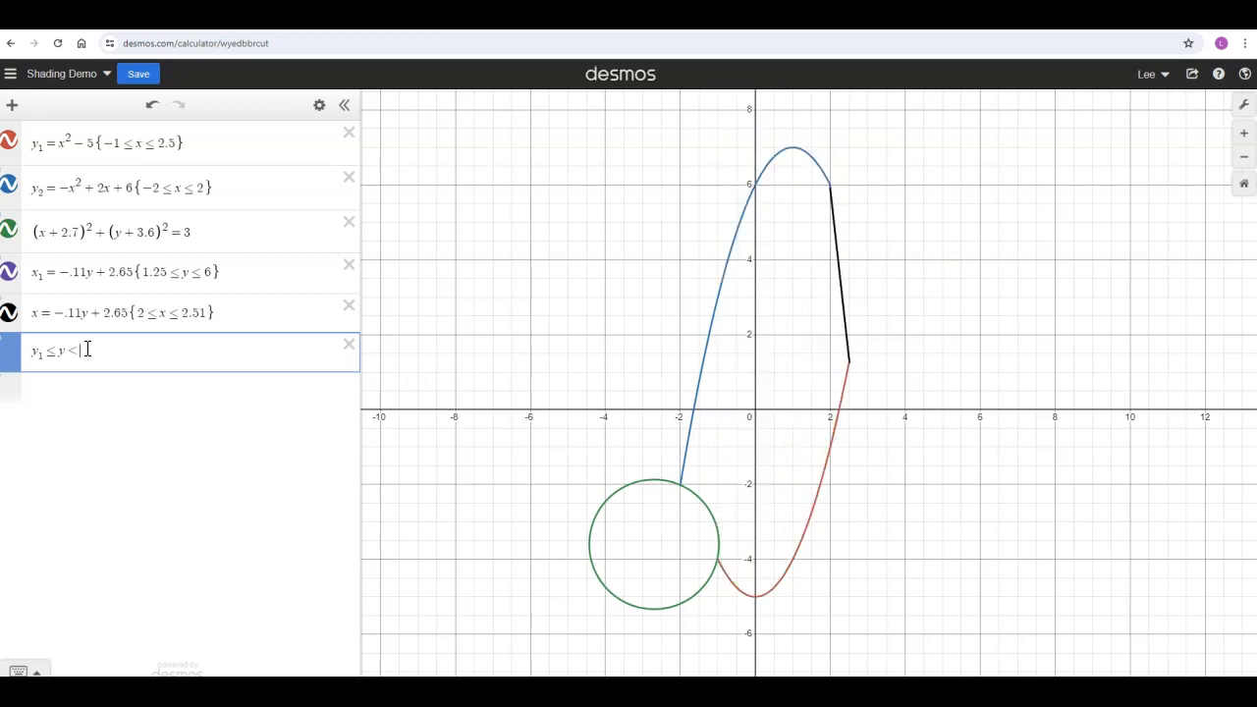
pyautogui.write('y2')
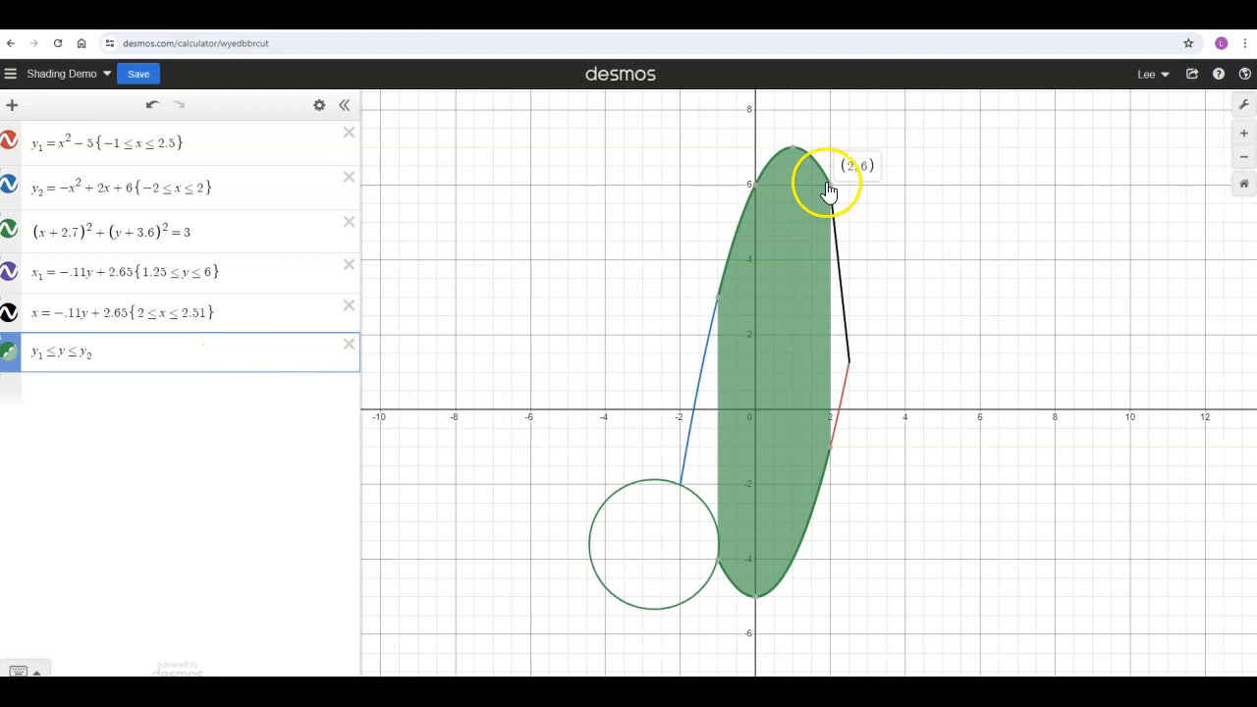
pyautogui.moveTo(715, 296)
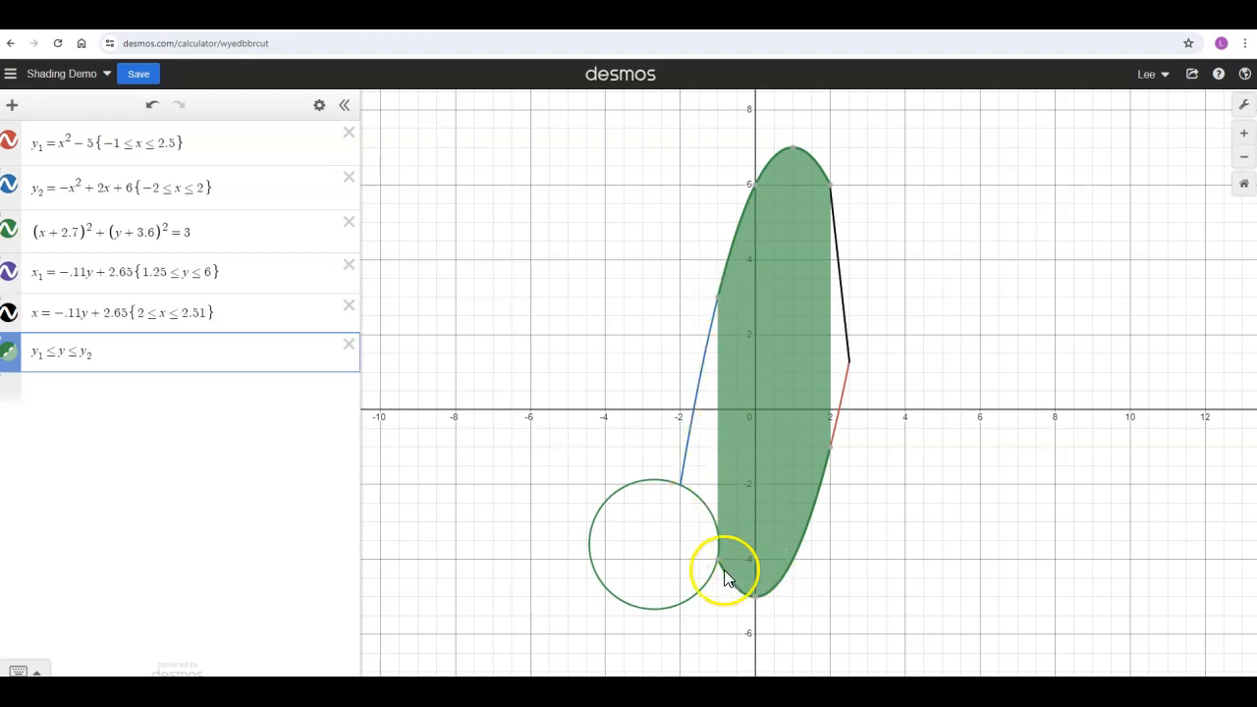
pyautogui.moveTo(720, 569)
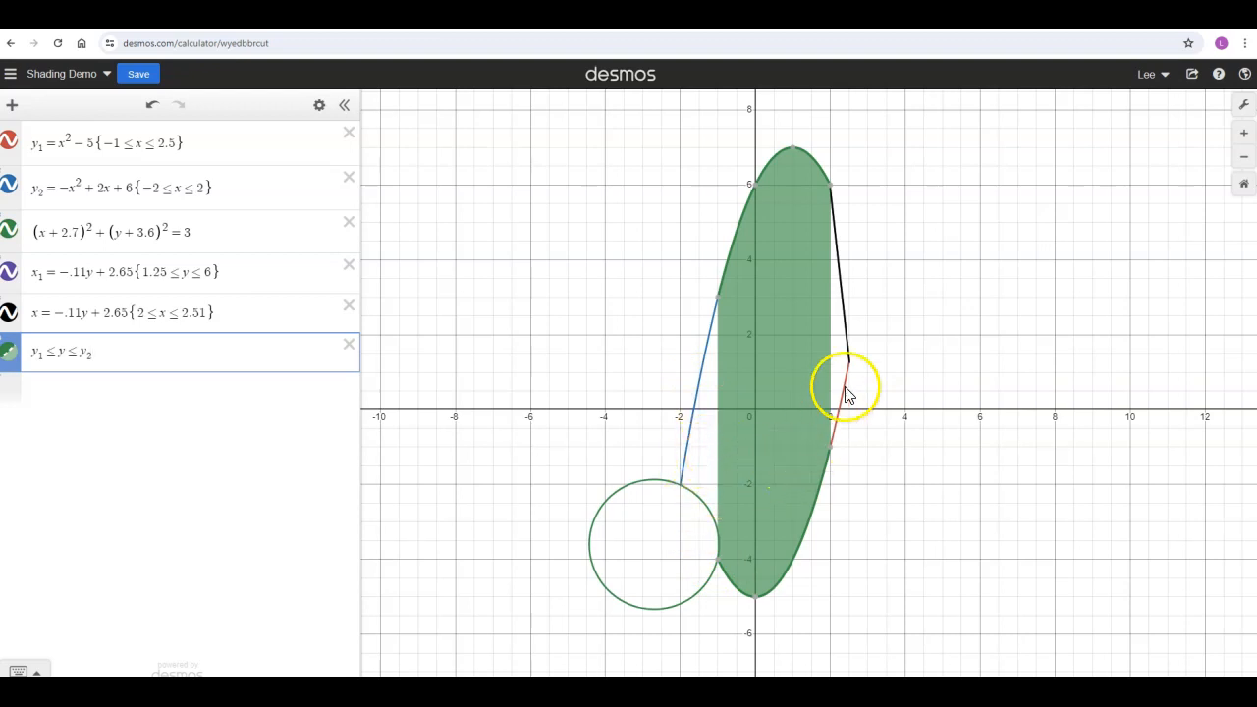
pyautogui.moveTo(836, 191)
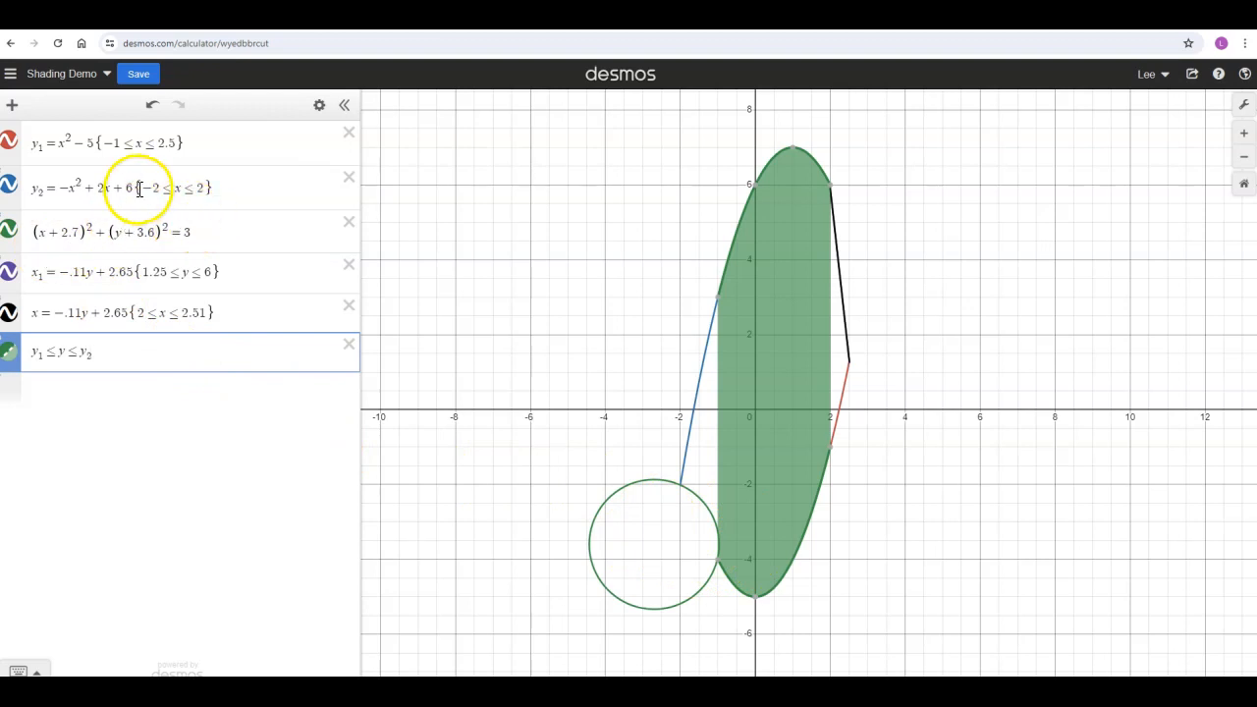
# Replace the lower bound y₁ in the shading inequality with the expression x² − 5 copied from the first equation.
pyautogui.moveTo(59, 144); pyautogui.dragTo(95, 165)
pyautogui.hotkey('ctrl', 'c')
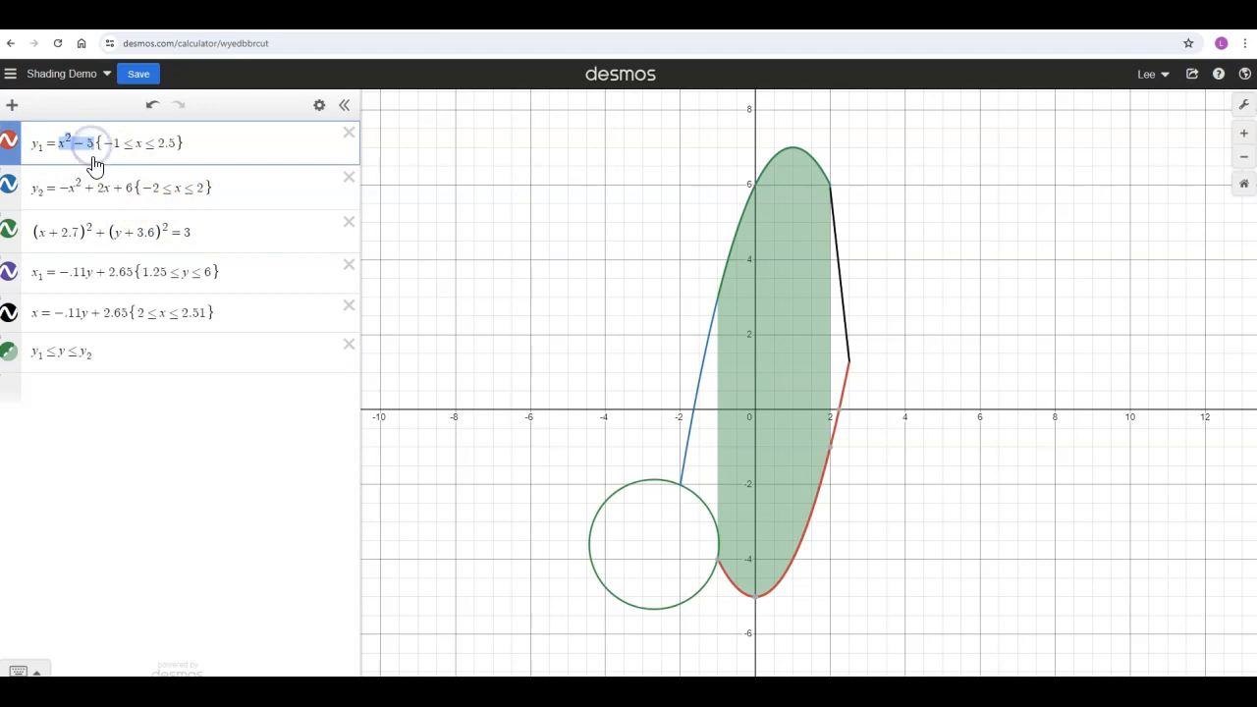
pyautogui.click(83, 349)
pyautogui.moveTo(37, 355); pyautogui.dragTo(45, 354)
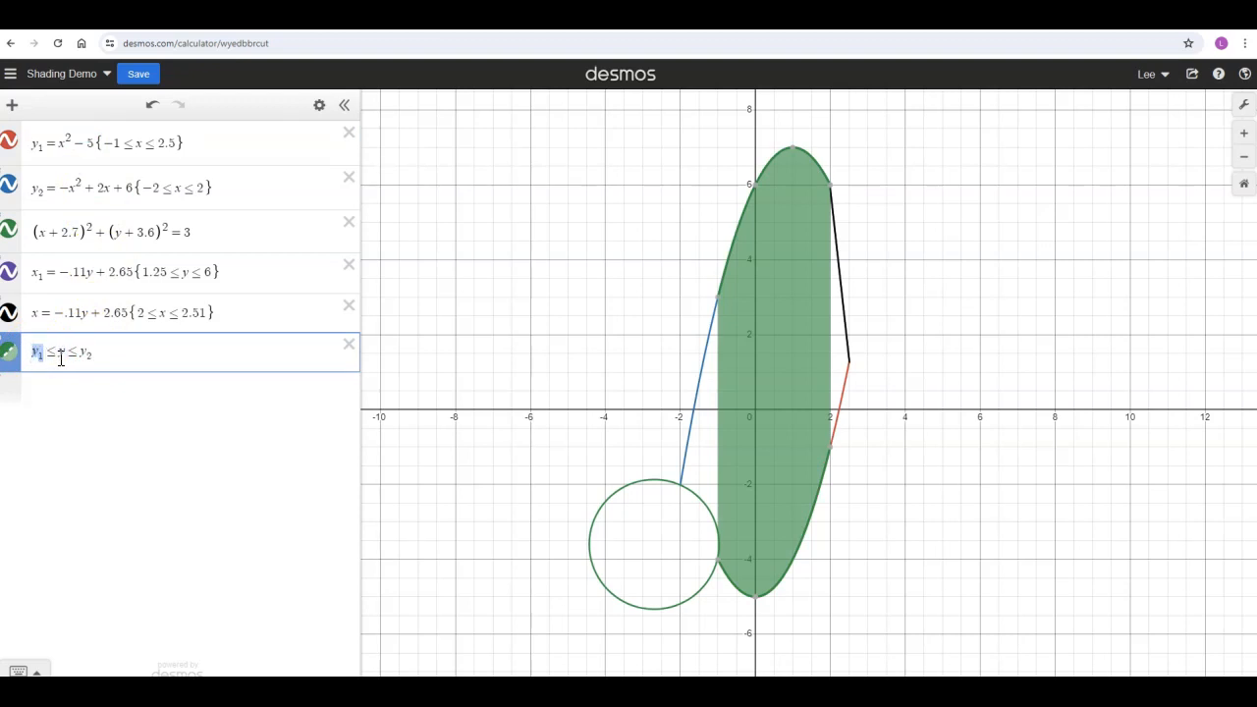
pyautogui.hotkey('ctrl', 'v')
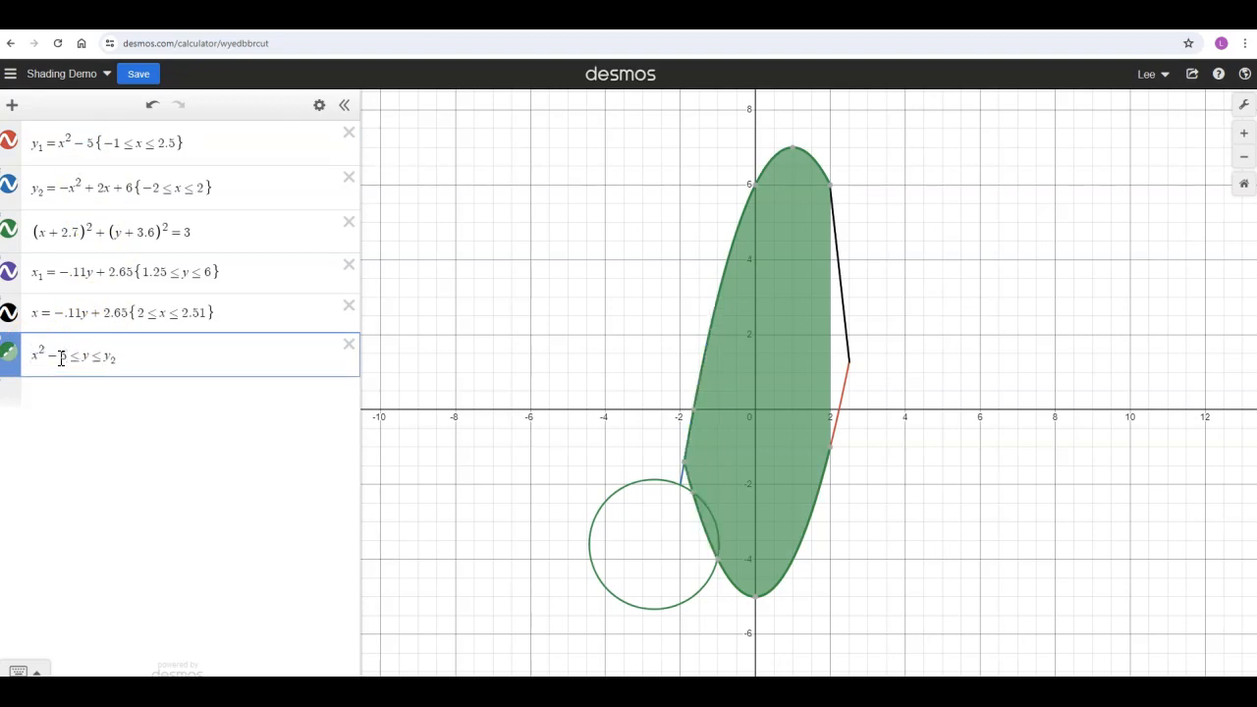
# Restore y₁ as the lower bound of the shading inequality in place of x² − 5.
pyautogui.click(144, 351)
pyautogui.moveTo(32, 356); pyautogui.dragTo(67, 355)
pyautogui.press('BackSpace')
pyautogui.write('y1')
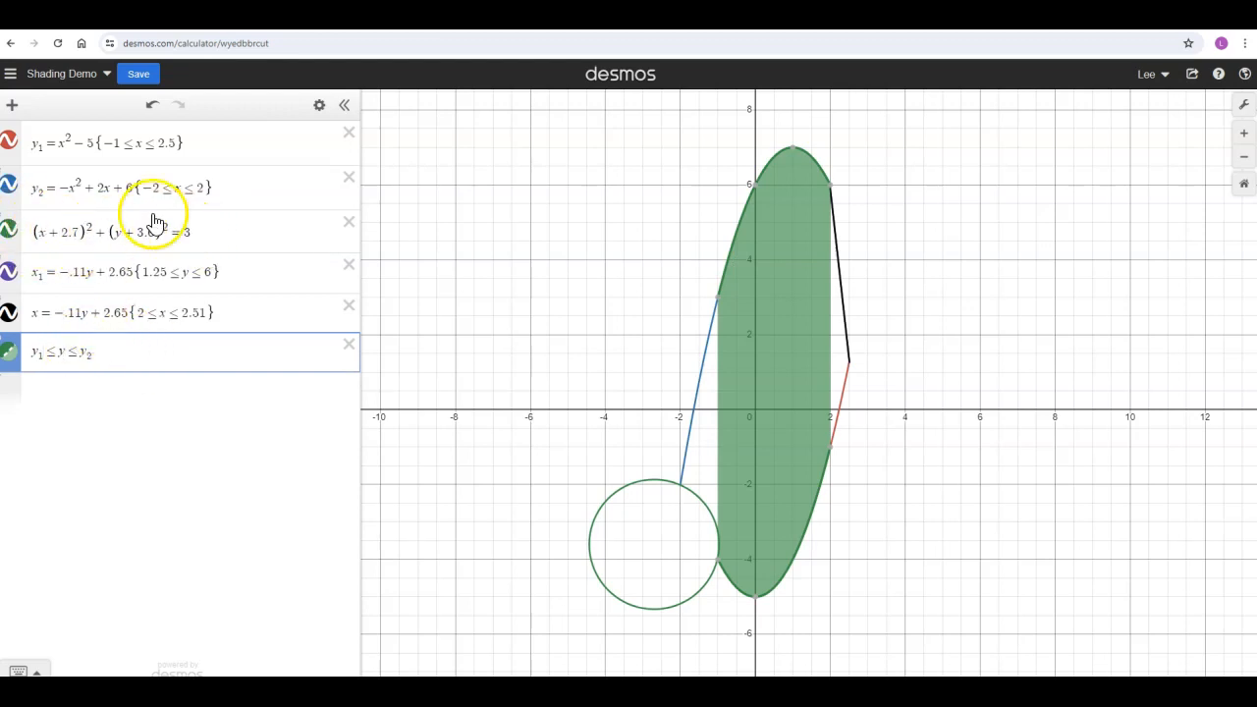
# Hide the y₁ ≤ y ≤ y₂ shading and copy the circle equation (x + 2.7)² + (y + 3.6)² = 3 into a new expression.
pyautogui.click(8, 351)
pyautogui.click(74, 391)
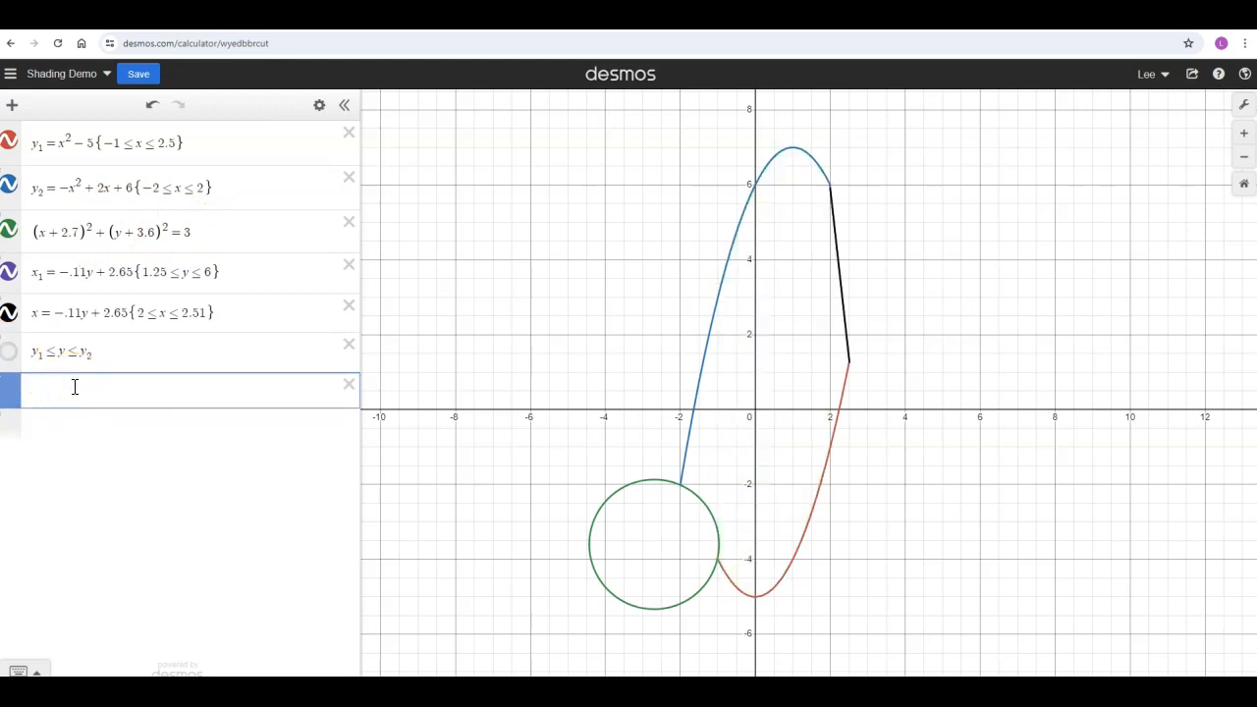
pyautogui.click(33, 231)
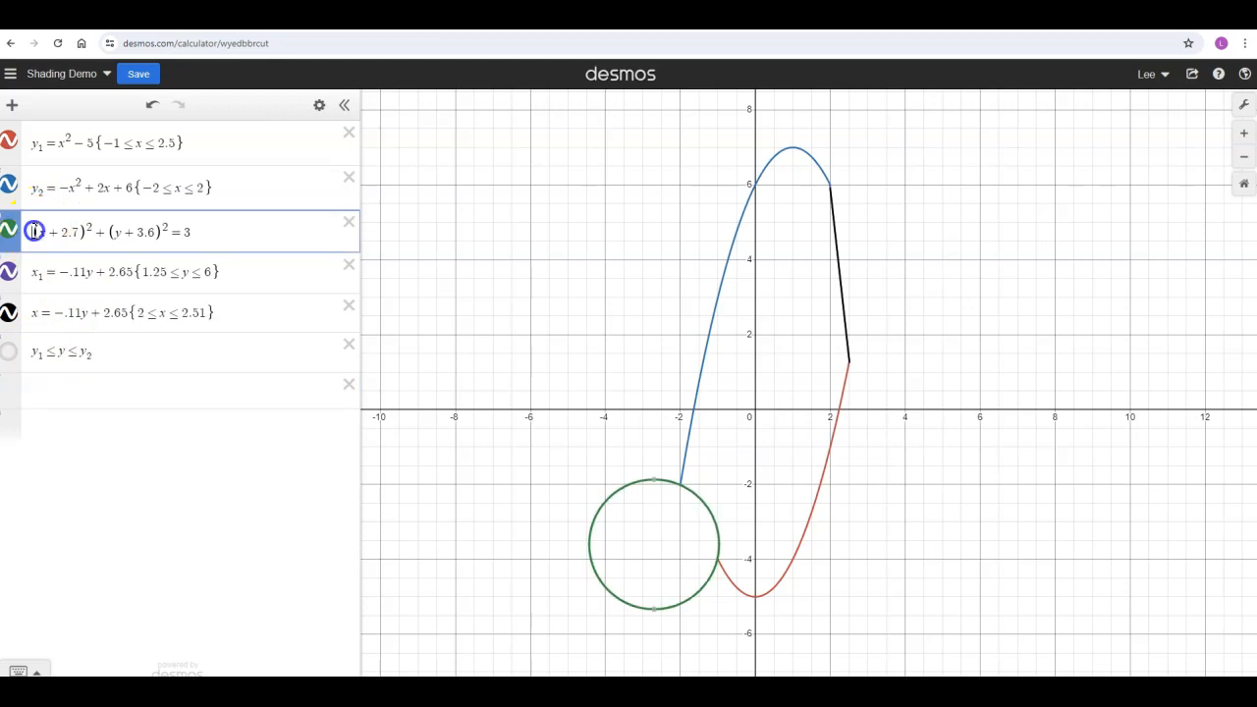
pyautogui.moveTo(33, 231); pyautogui.dragTo(194, 231)
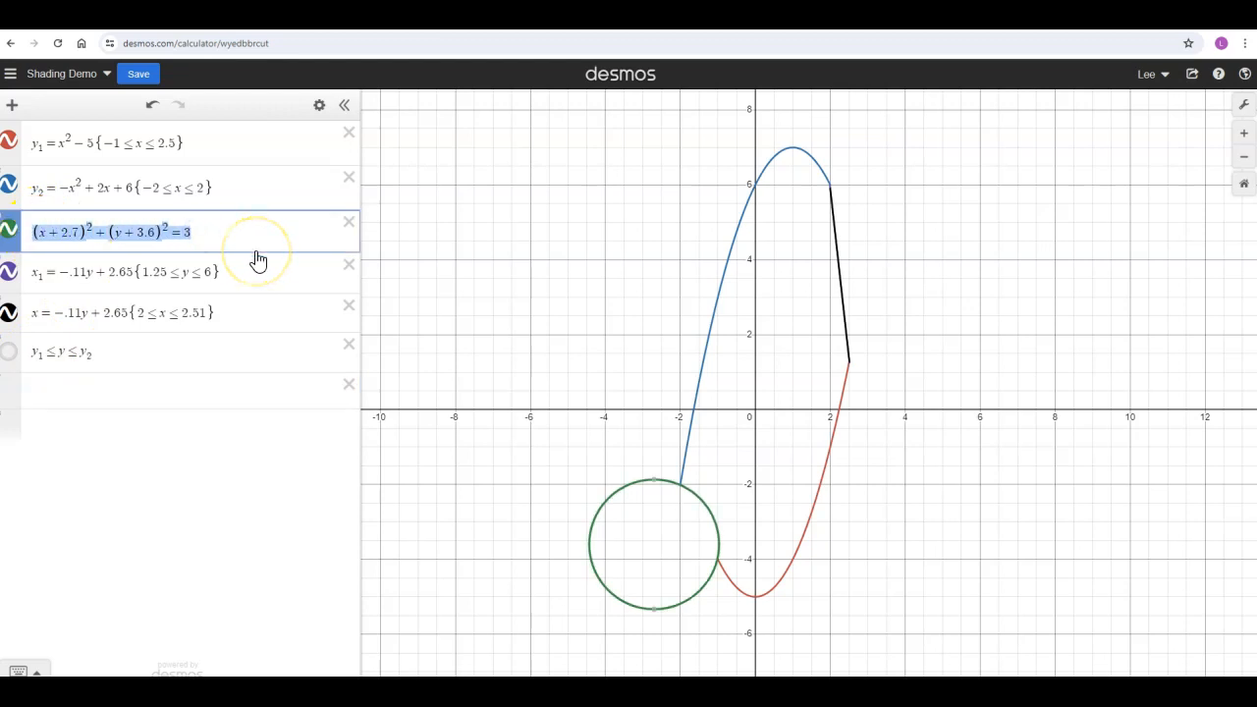
pyautogui.click(125, 394)
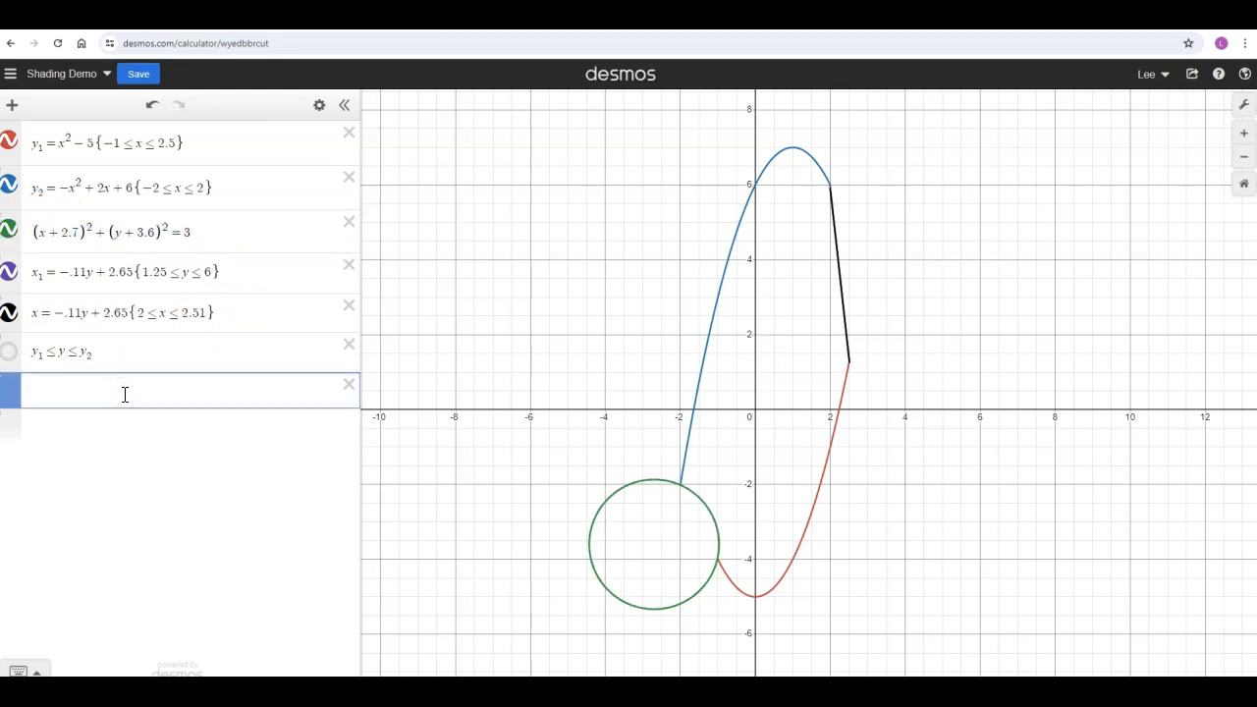
pyautogui.write('(x+2.7)^2+(y+3.6)^2=3')
# Change the copied circle equation's equals sign to ≤ and move the inequality directly above the original circle equation.
pyautogui.click(172, 399)
pyautogui.doubleClick(177, 396)
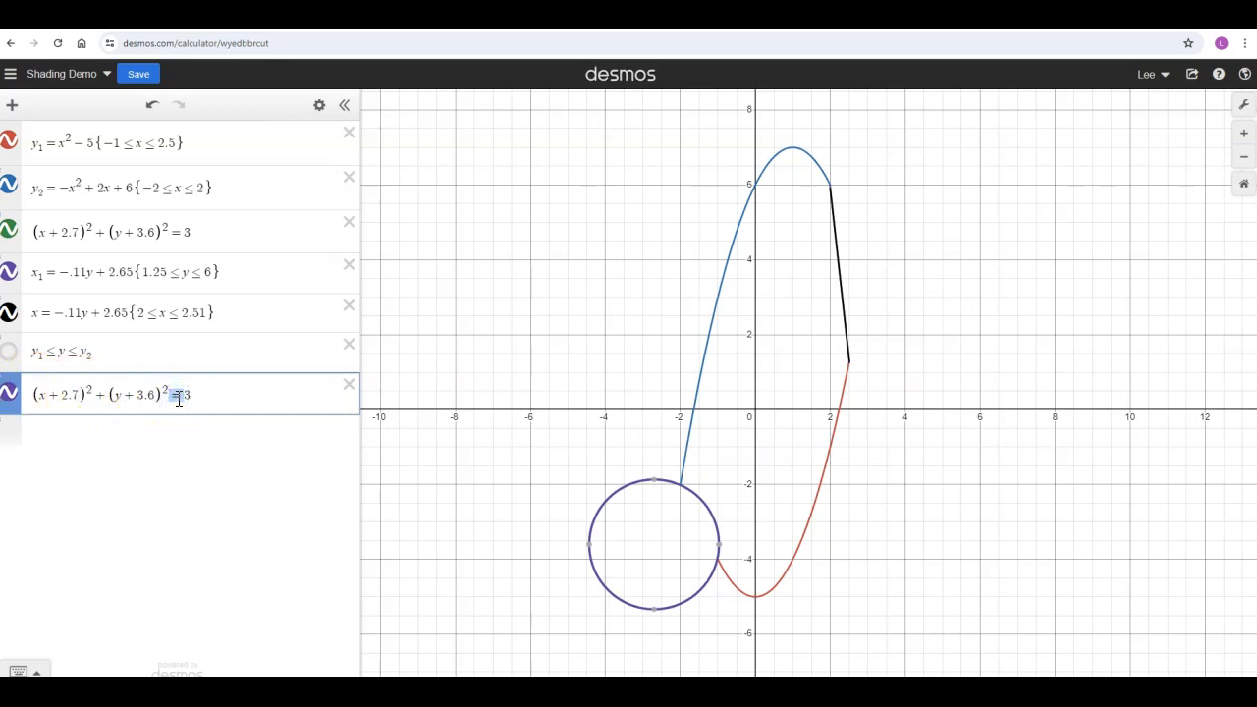
pyautogui.write('<')
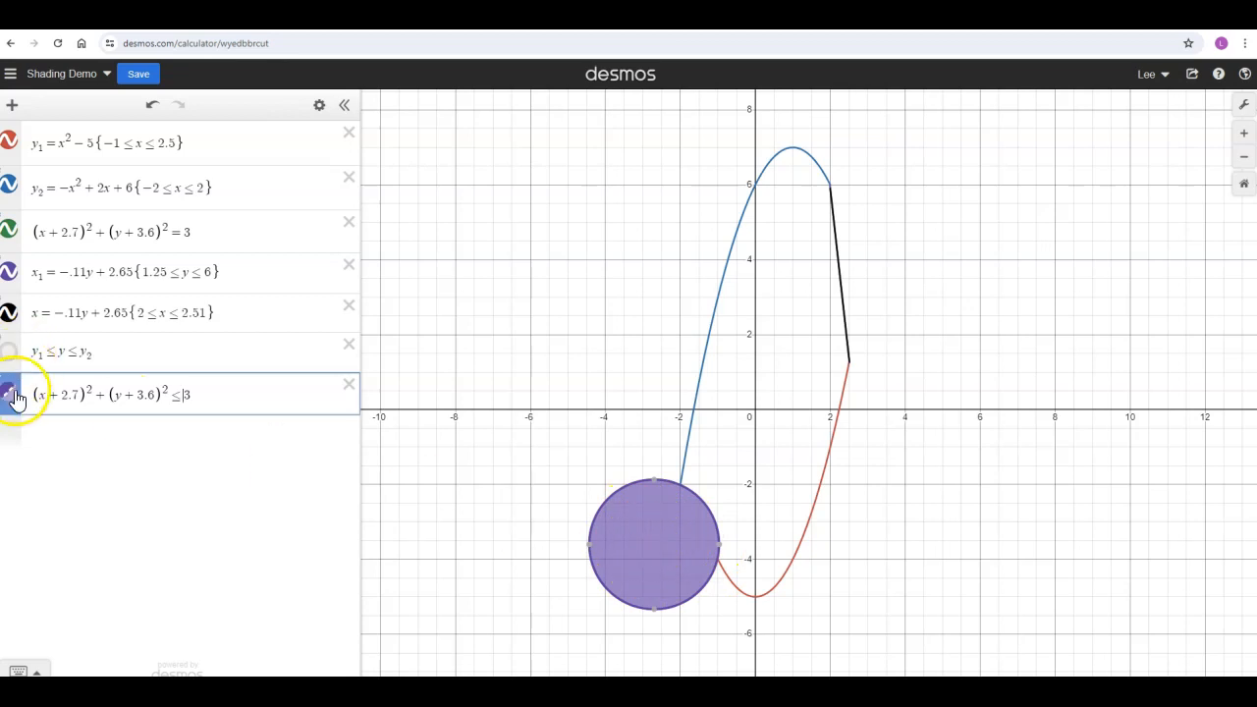
pyautogui.click(74, 423)
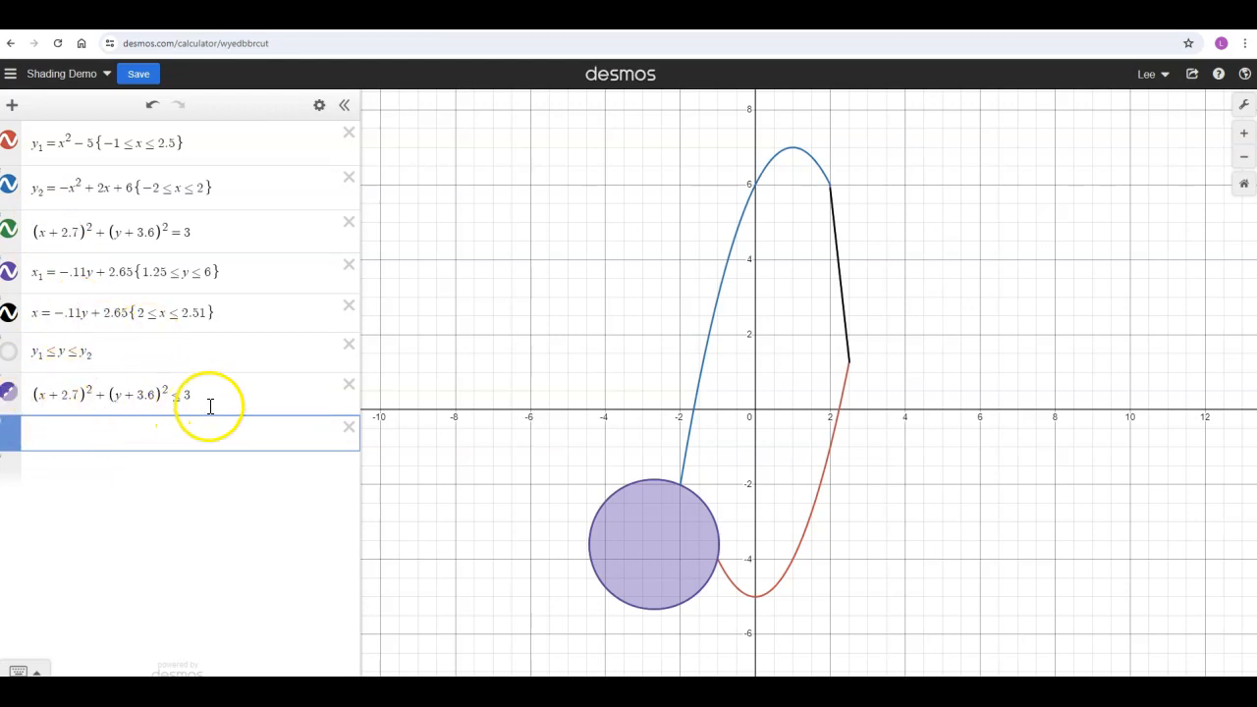
pyautogui.moveTo(13, 402); pyautogui.dragTo(14, 236)
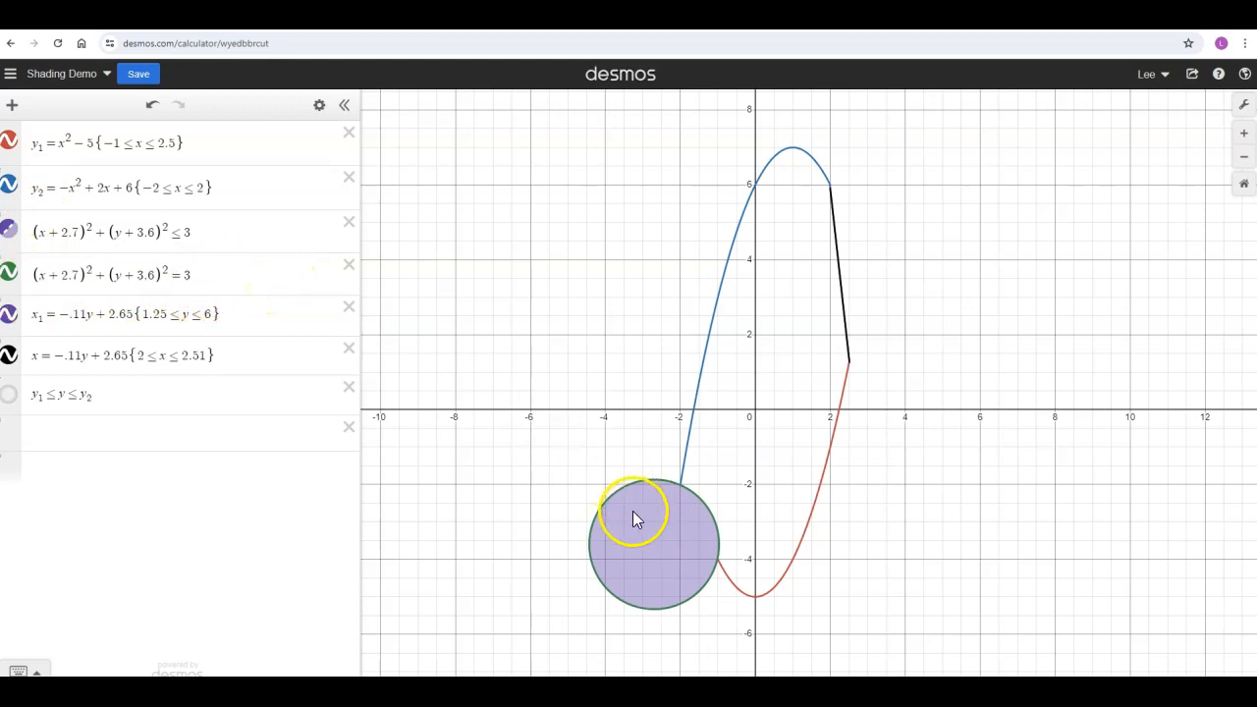
# Change the circle inequality's sign to ≥ so that it shades outside the circle.
pyautogui.click(178, 232)
pyautogui.doubleClick(179, 233)
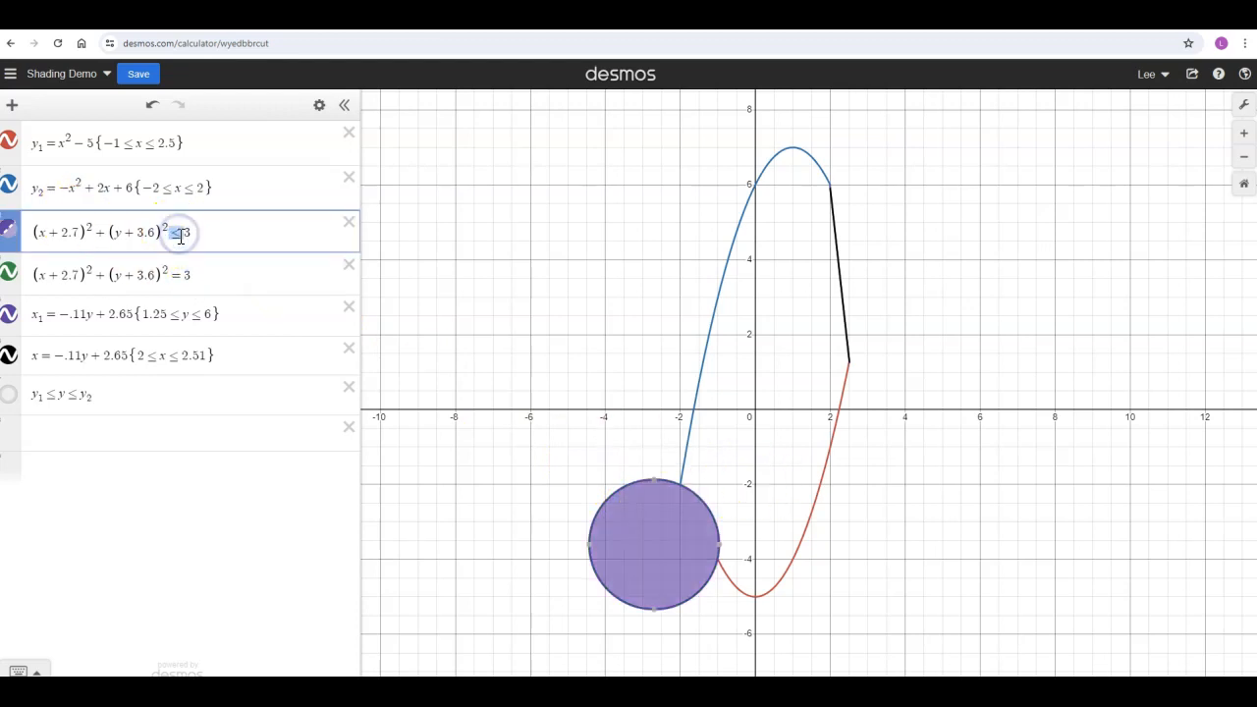
pyautogui.write('>')
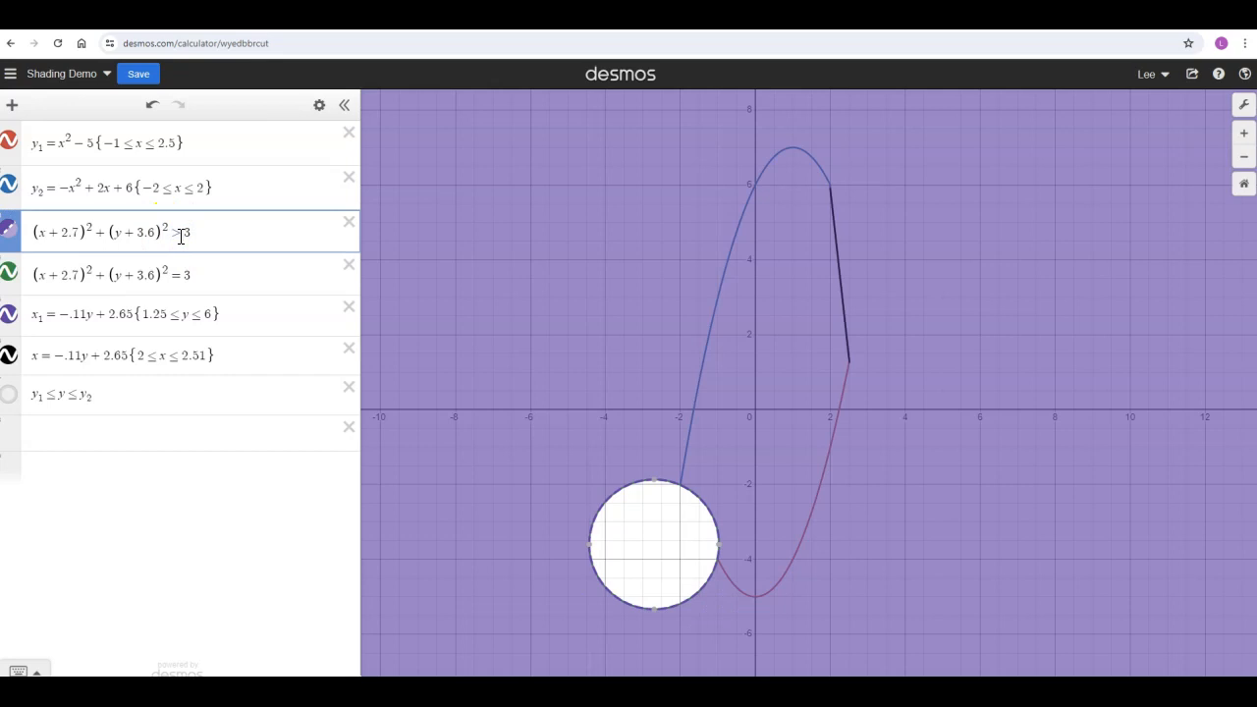
pyautogui.write('=')
pyautogui.click(214, 231)
pyautogui.write('{y_1<')
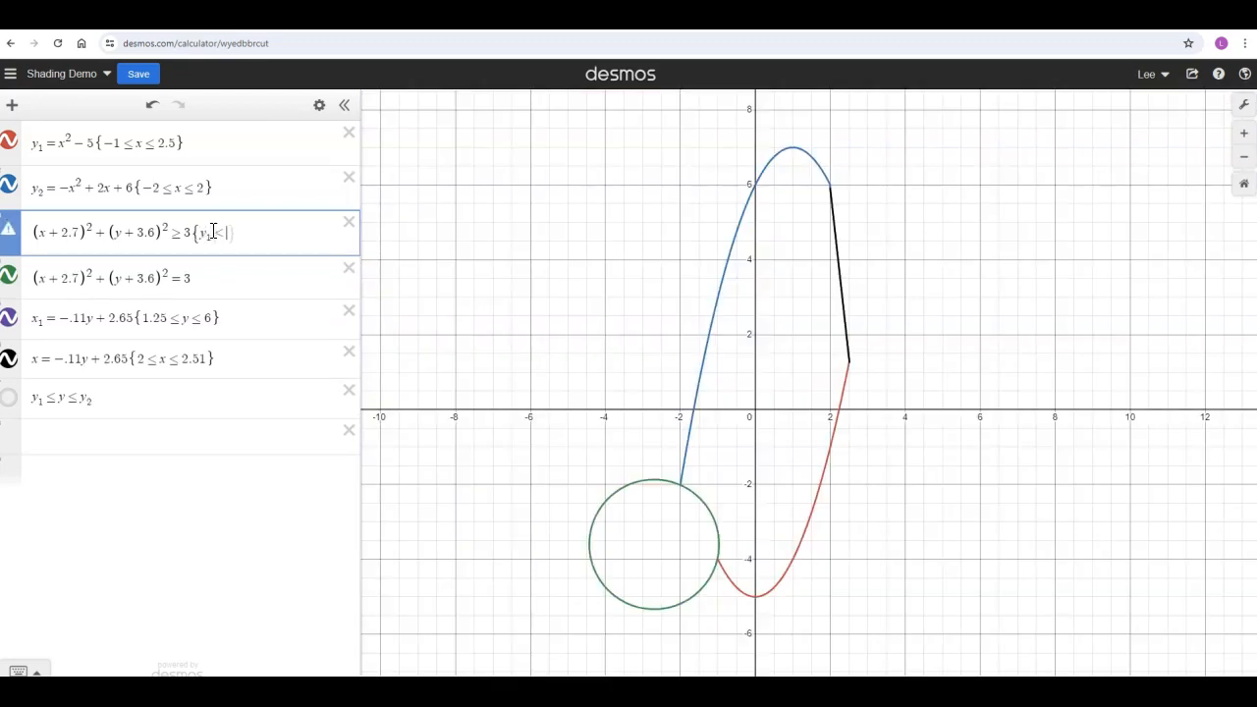
pyautogui.write('=y')
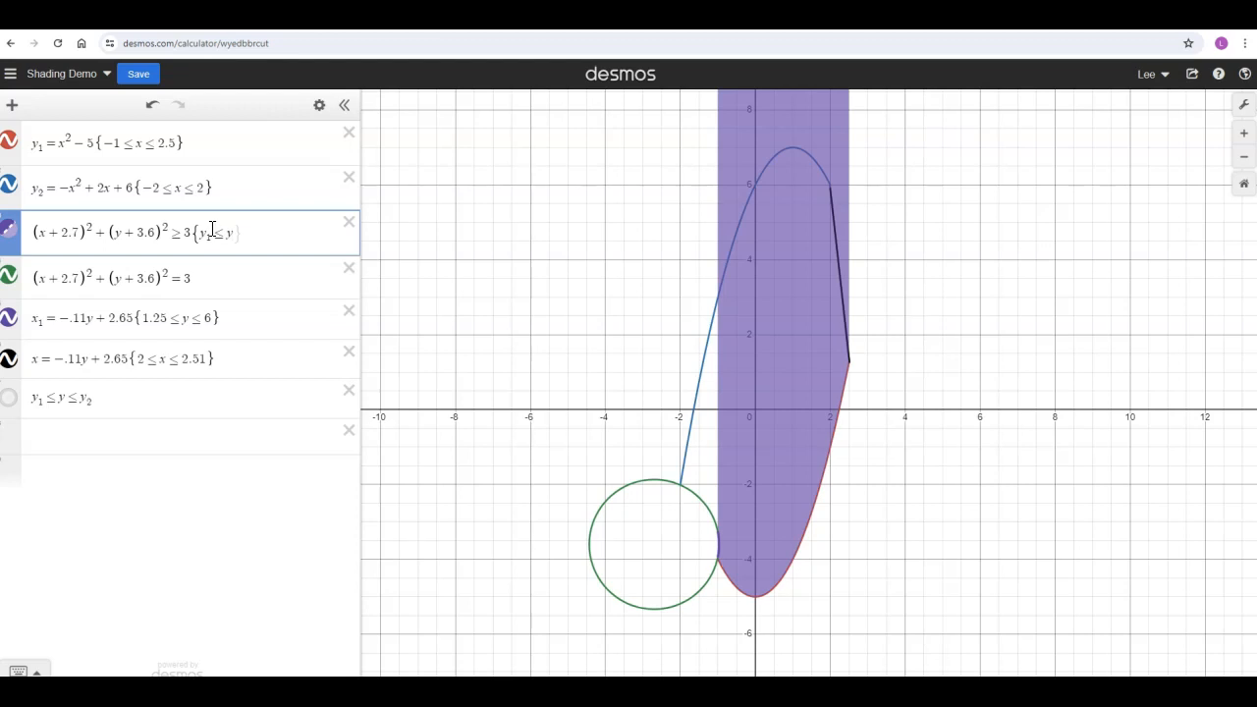
pyautogui.click(203, 235)
pyautogui.press('BackSpace')
pyautogui.press('BackSpace')
pyautogui.click(203, 234)
pyautogui.press('BackSpace')
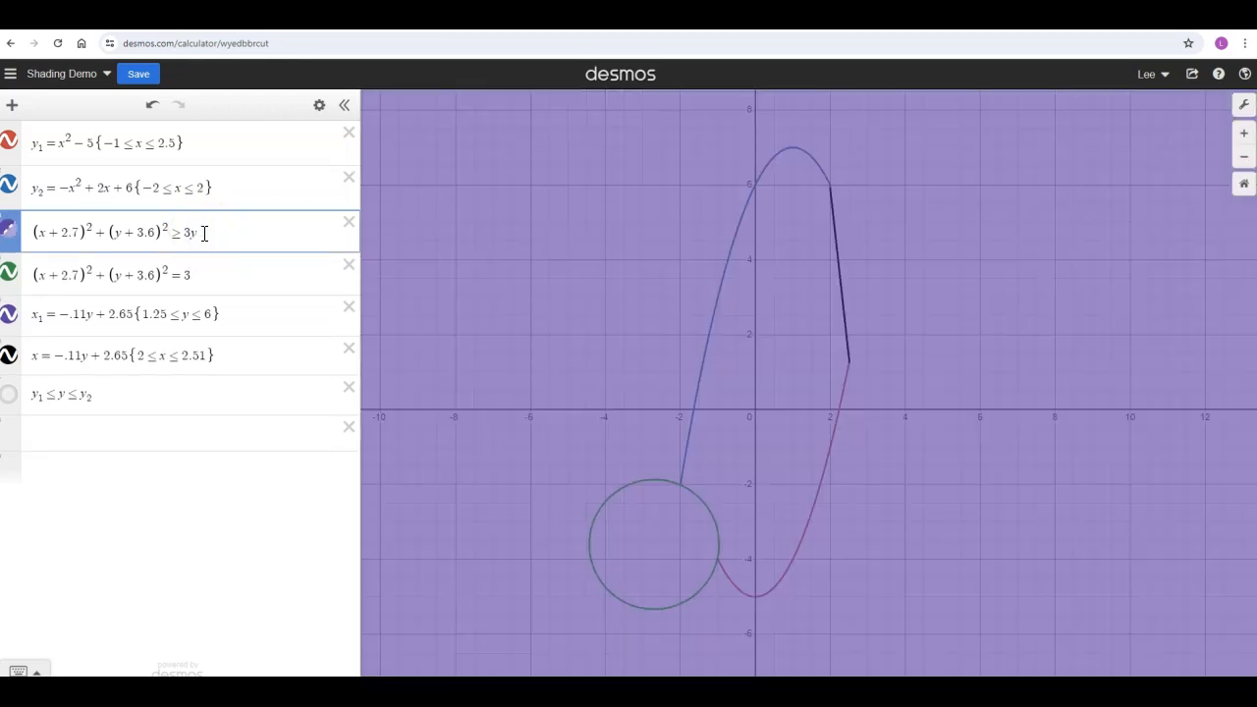
pyautogui.press('BackSpace')
# Add the restriction {y ≤ y₂} to the circle inequality to keep the shading below the blue parabola.
pyautogui.write('{y<')
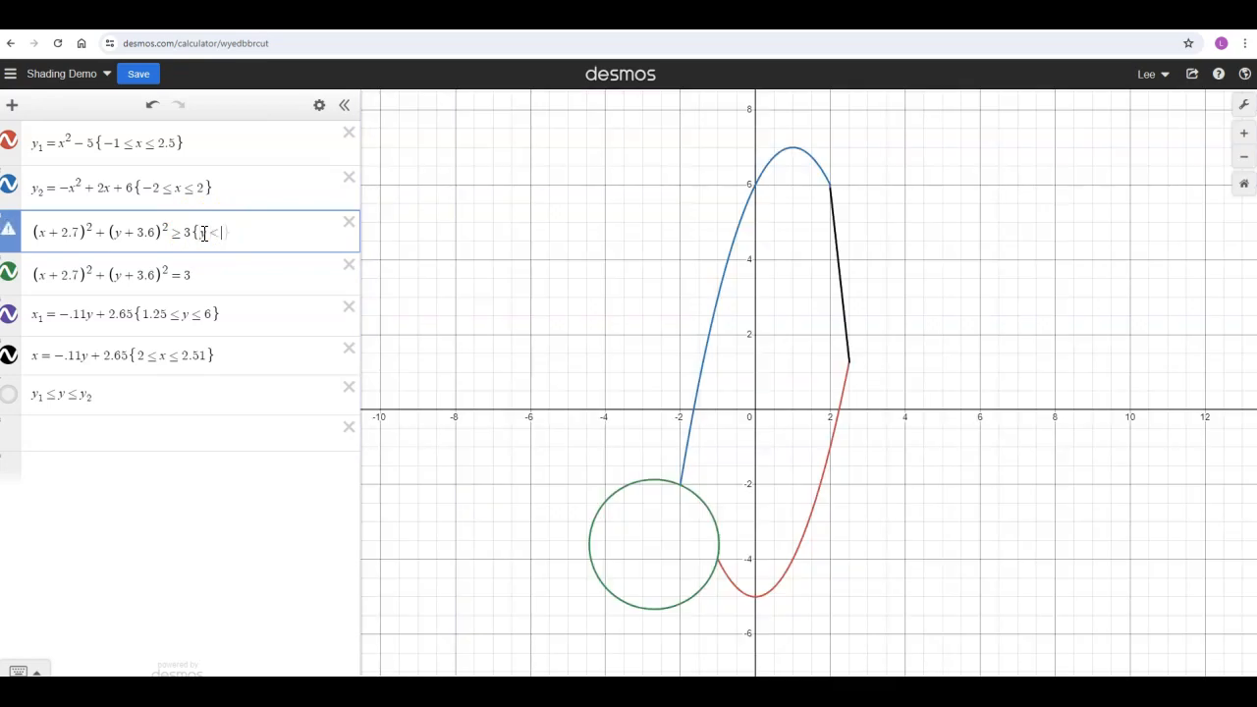
pyautogui.write('=y2')
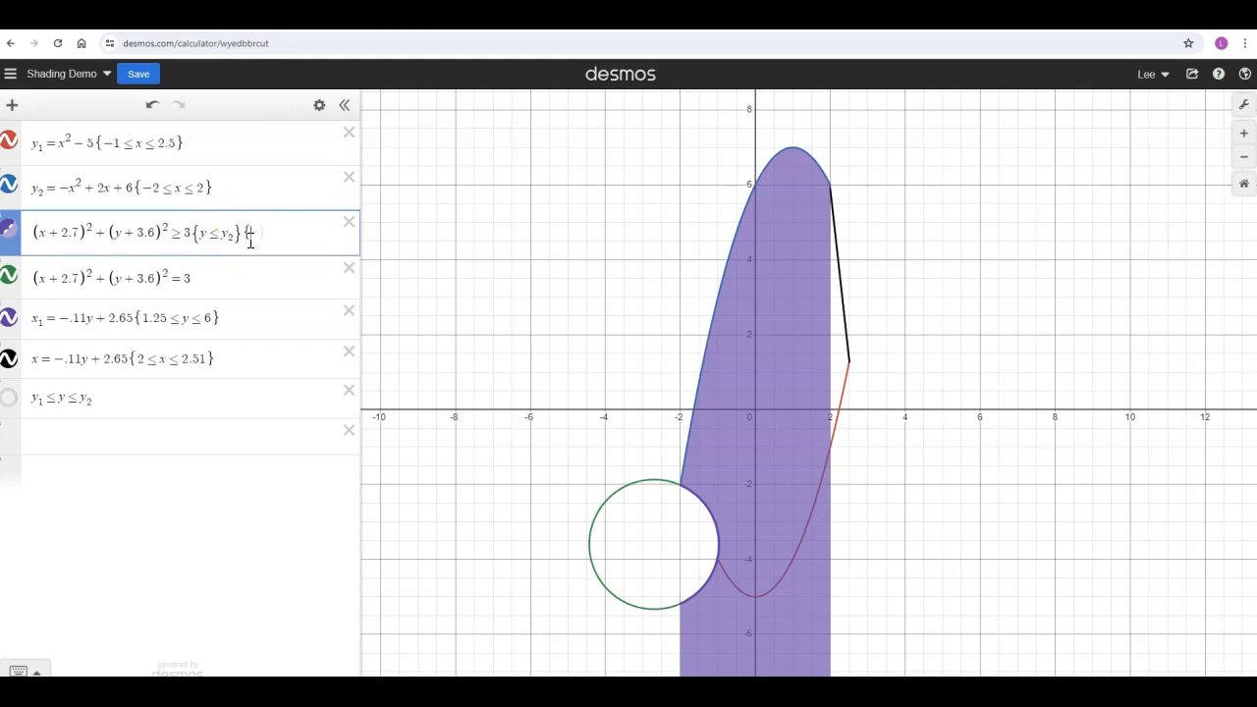
# Add a second restriction {y₁ ≤ y} to the circle inequality to keep the shading above the red parabola.
pyautogui.write('x')
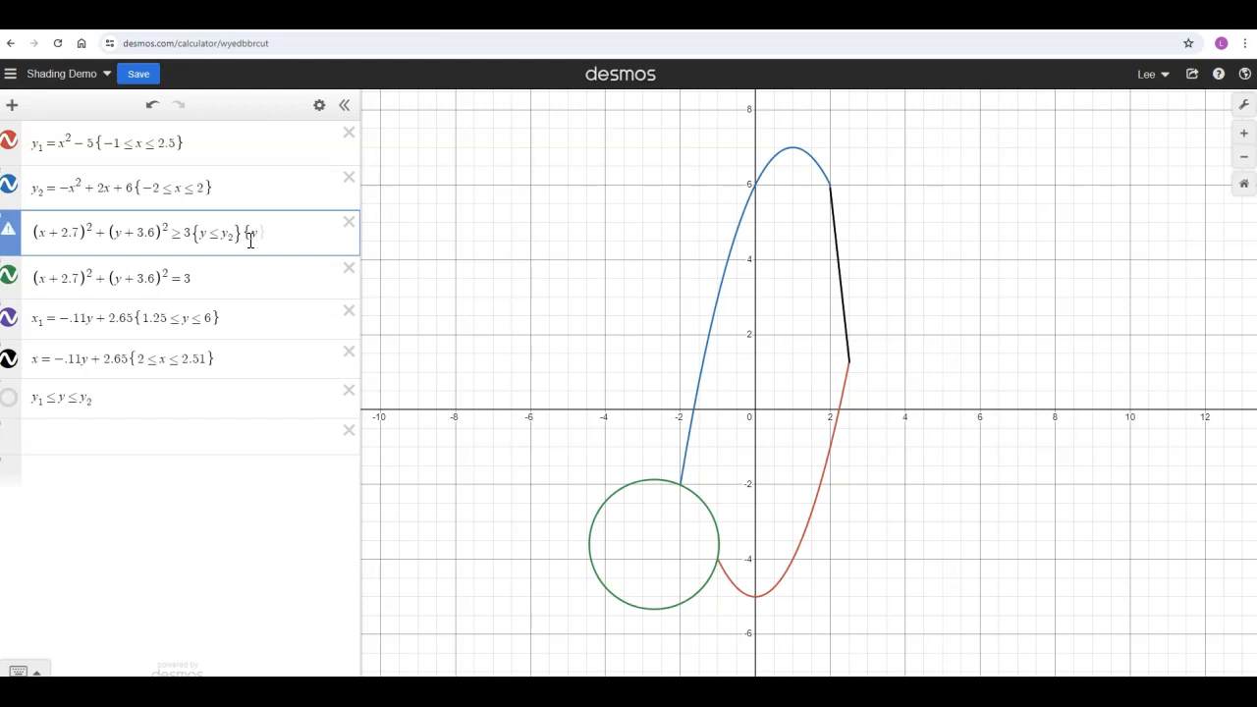
pyautogui.write('1<=y2')
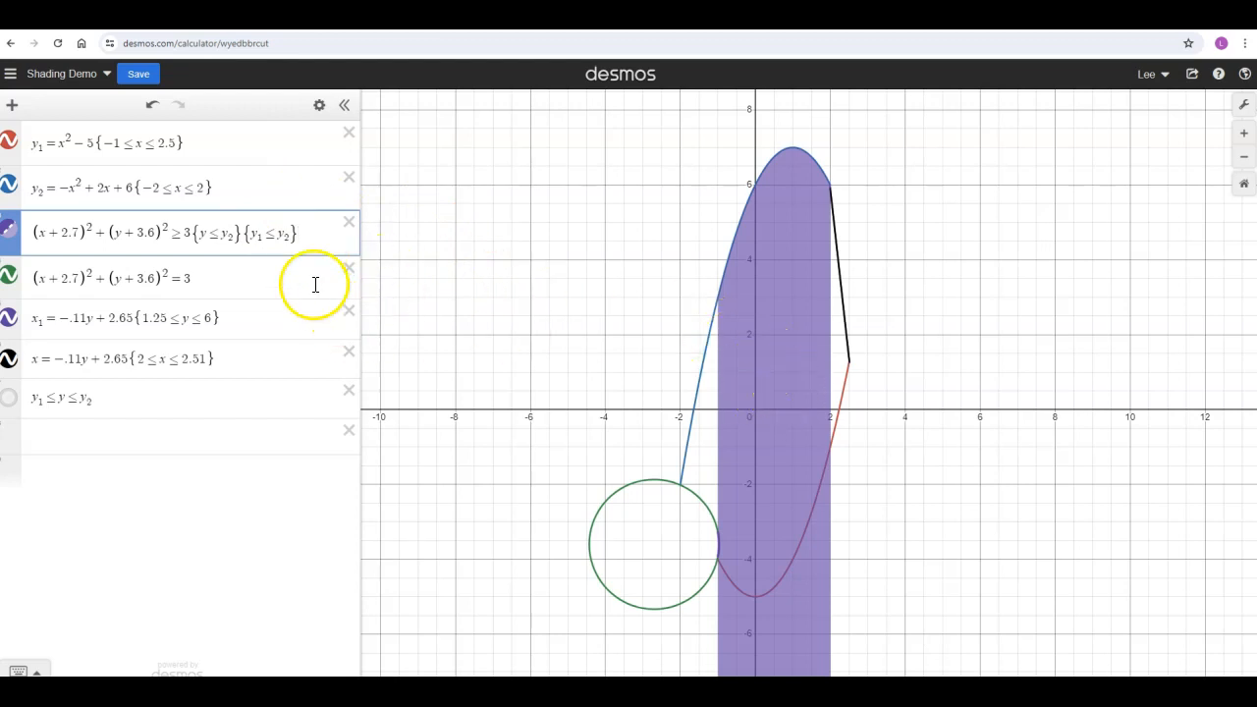
pyautogui.click(283, 236)
pyautogui.write('y')
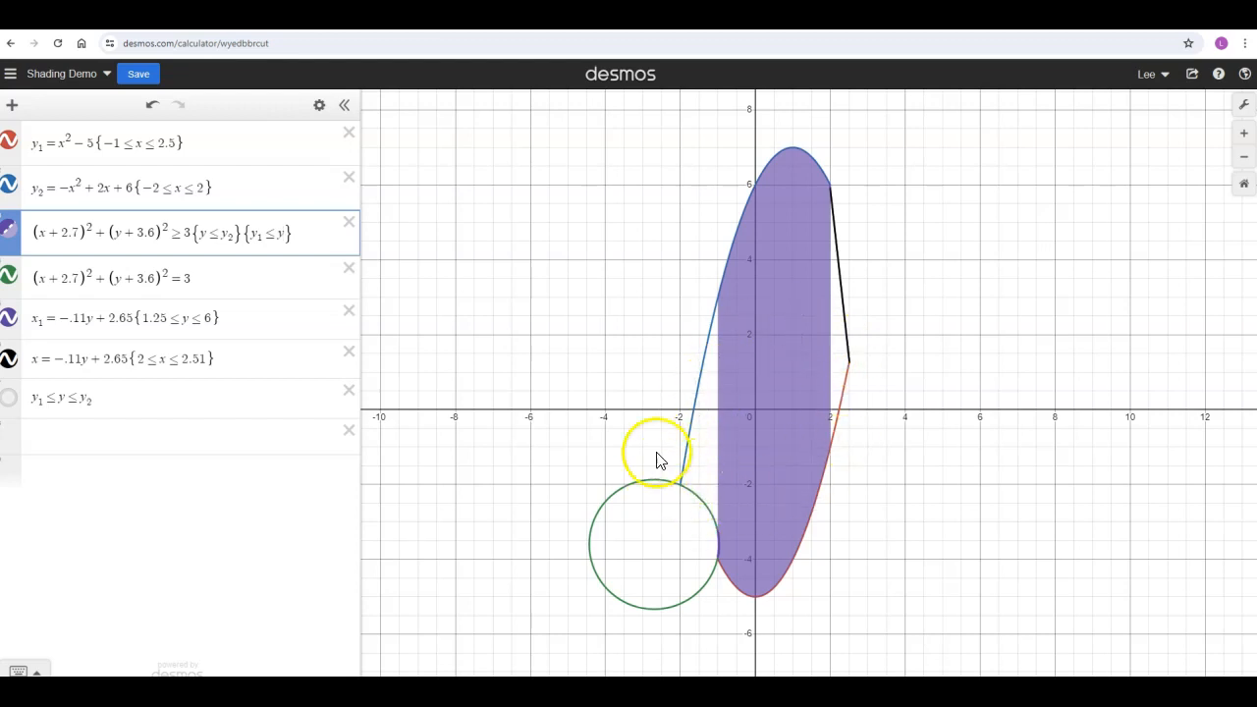
# Delete the {y₁ ≤ y} restriction from the circle inequality.
pyautogui.click(293, 234)
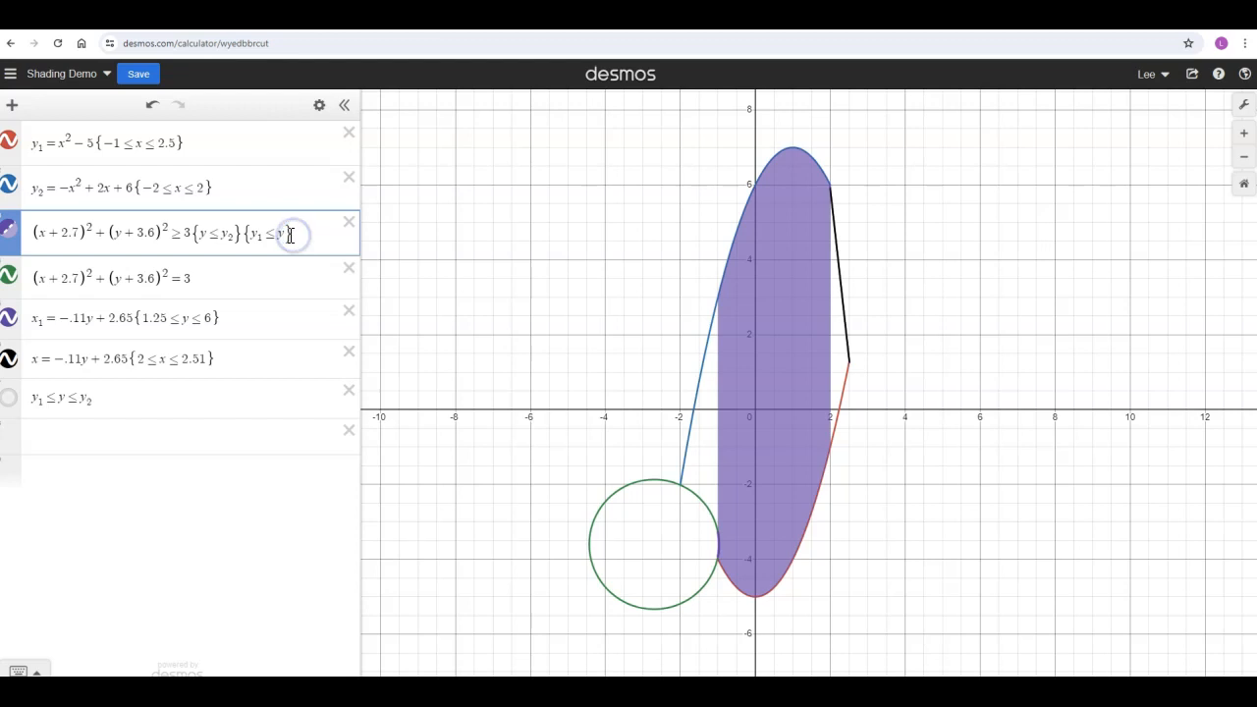
pyautogui.moveTo(294, 234); pyautogui.dragTo(244, 233)
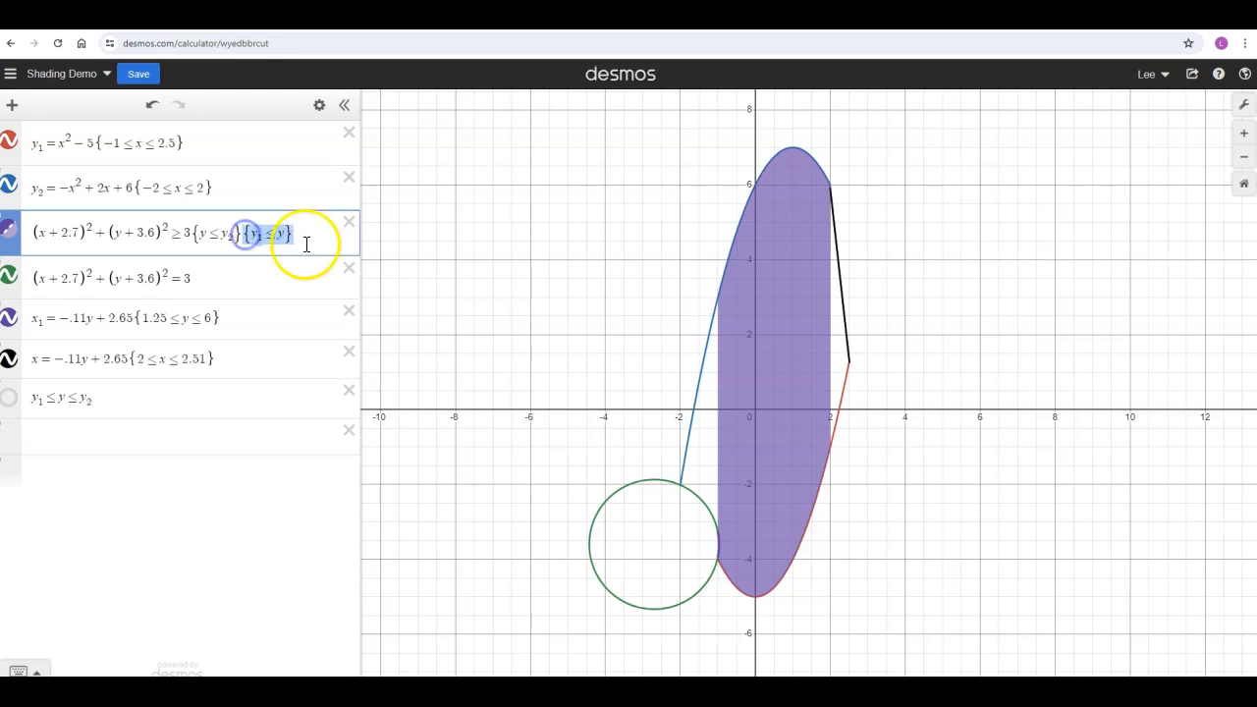
pyautogui.press('BackSpace')
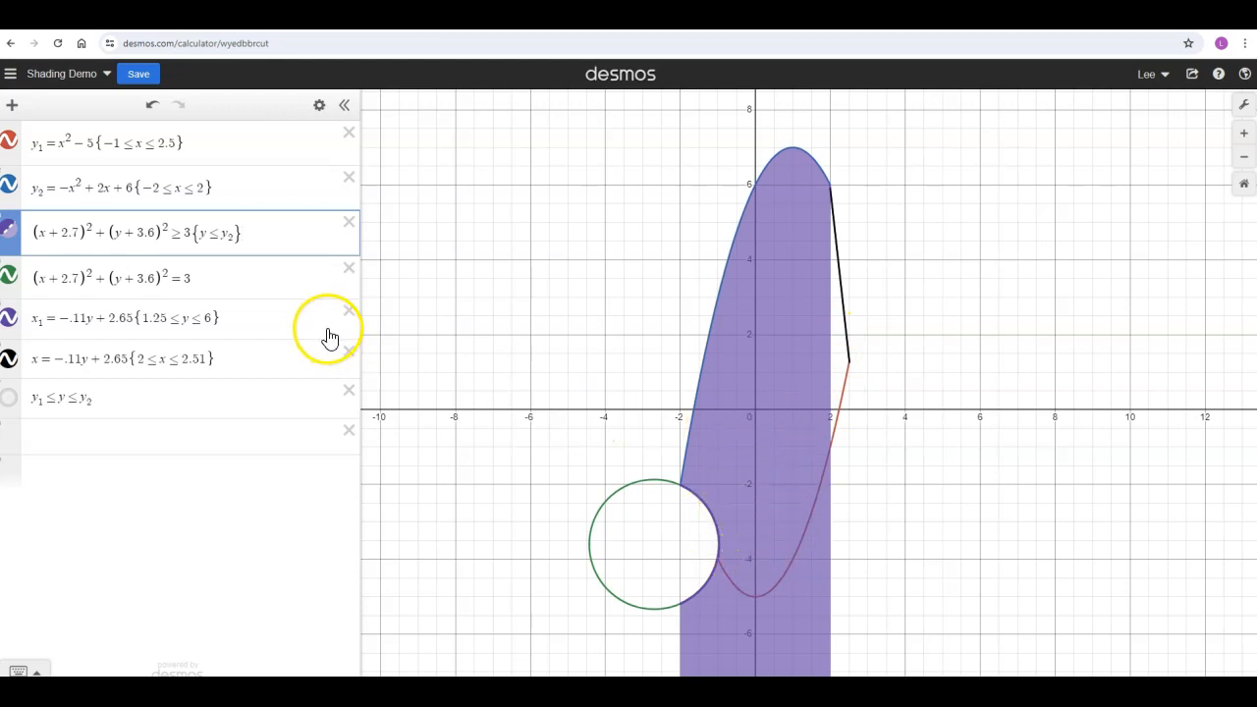
# Extend the circle inequality's restriction to {−4 ≤ y ≤ y₂} so that its shading is cut off below y = −4.
pyautogui.click(200, 234)
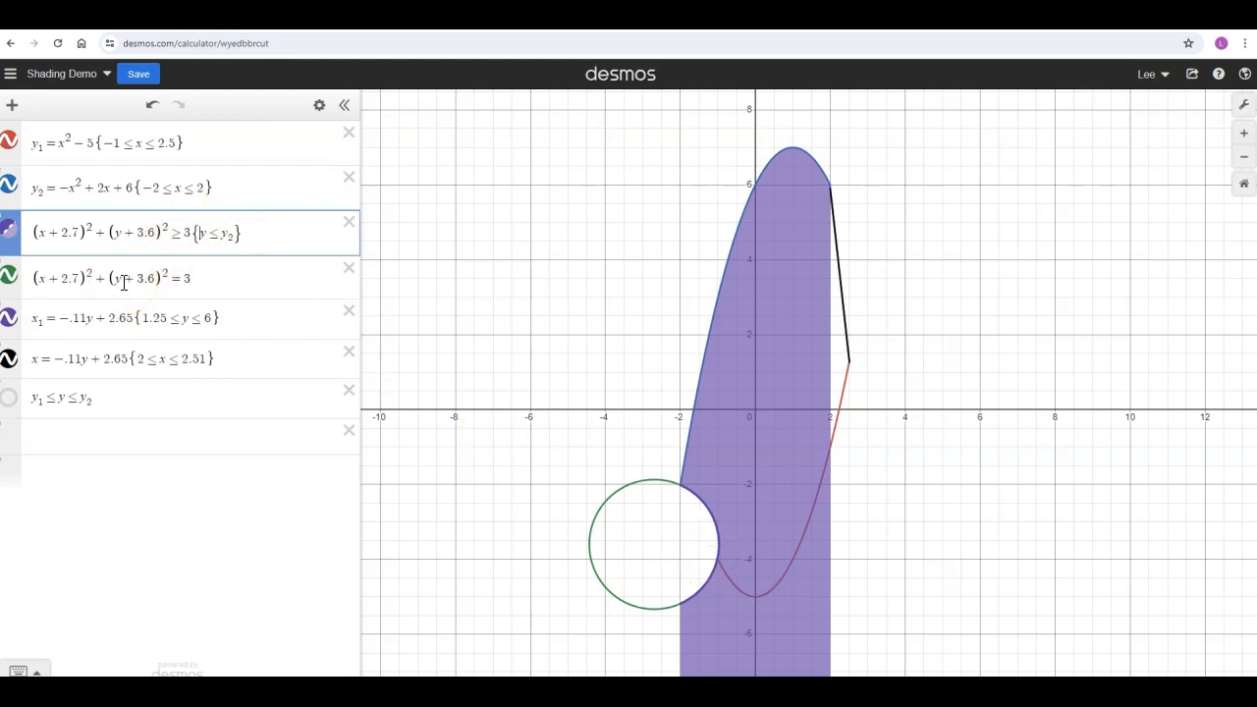
pyautogui.write('-4')
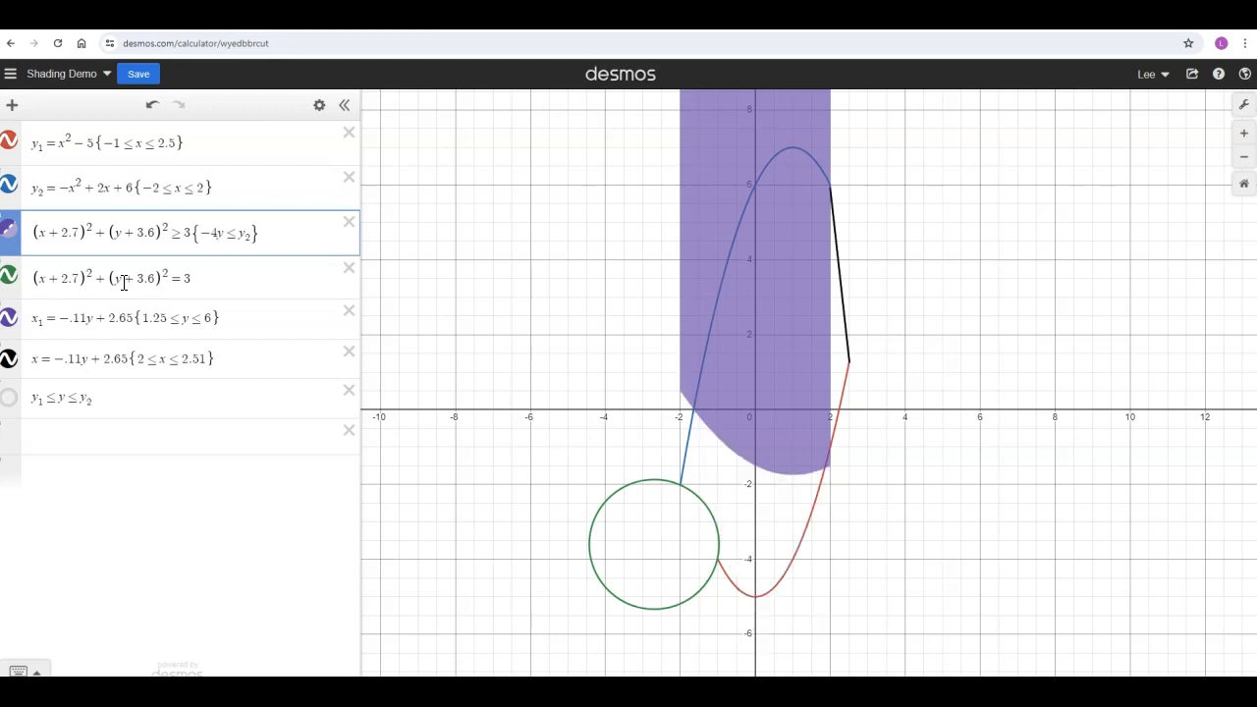
pyautogui.write('<')
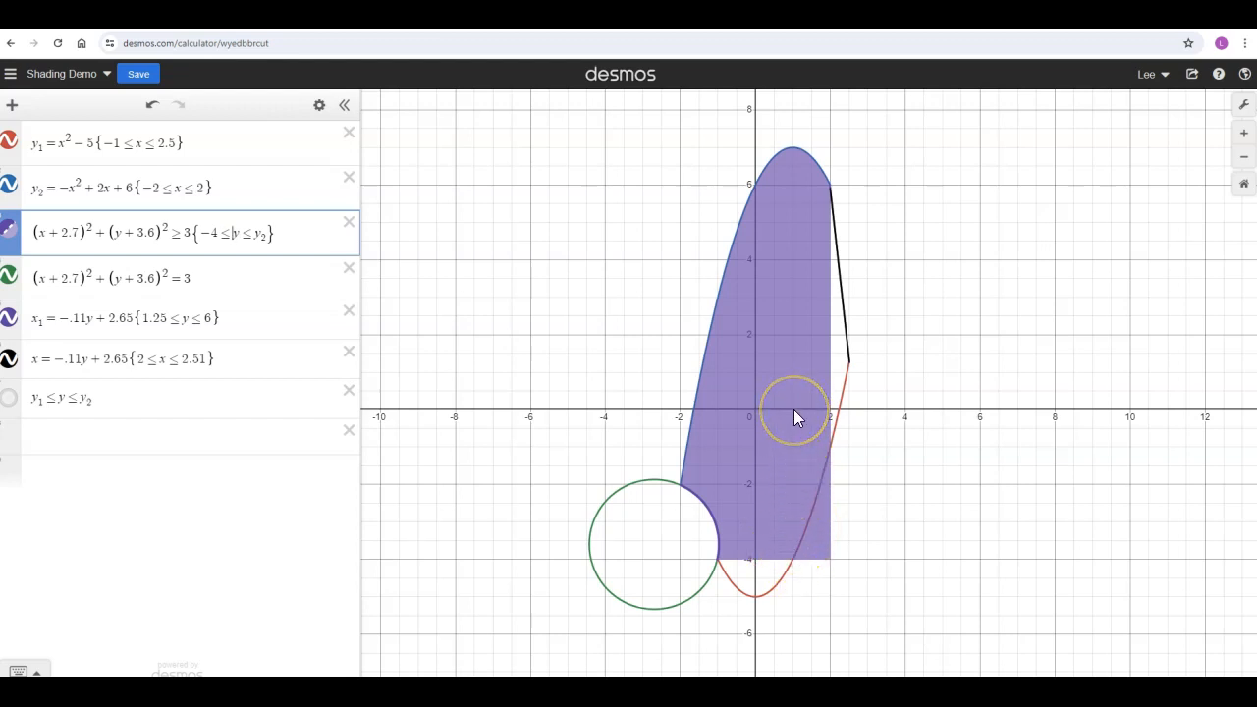
# Add a second restriction {x ≤ 1} to the circle inequality to limit how far its shading extends in x.
pyautogui.click(266, 238)
pyautogui.write('{x')
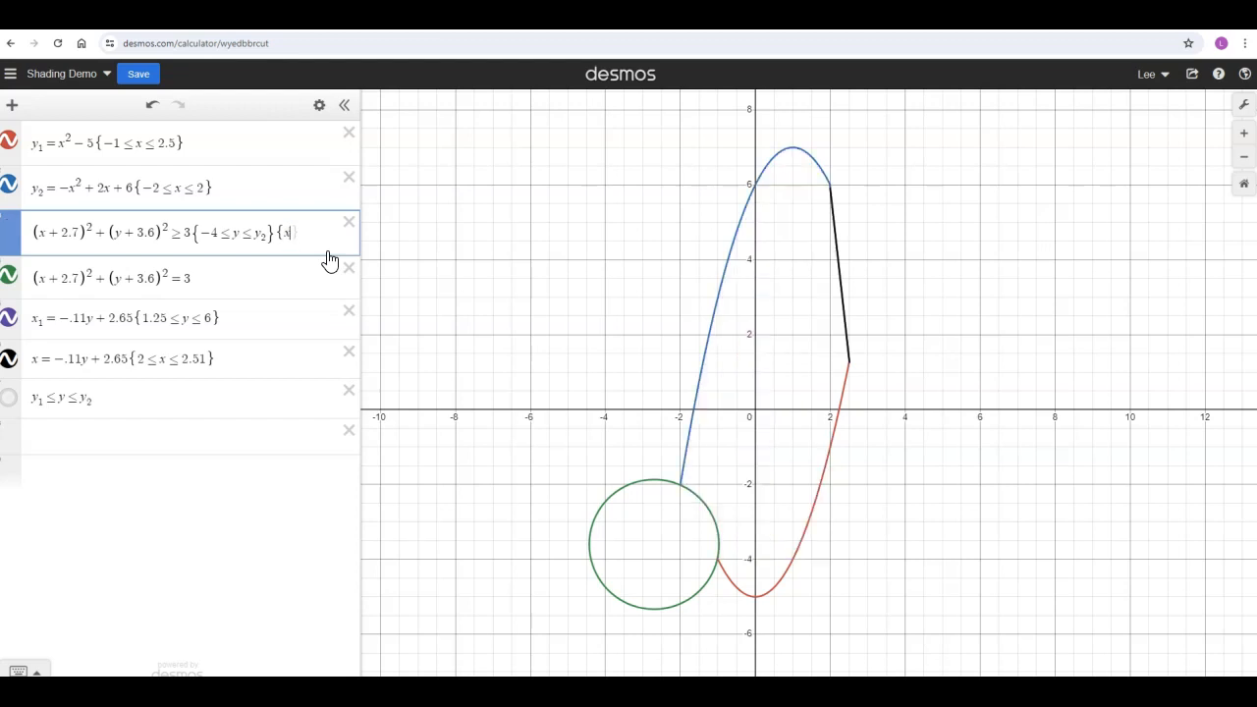
pyautogui.write('<')
pyautogui.write('1')
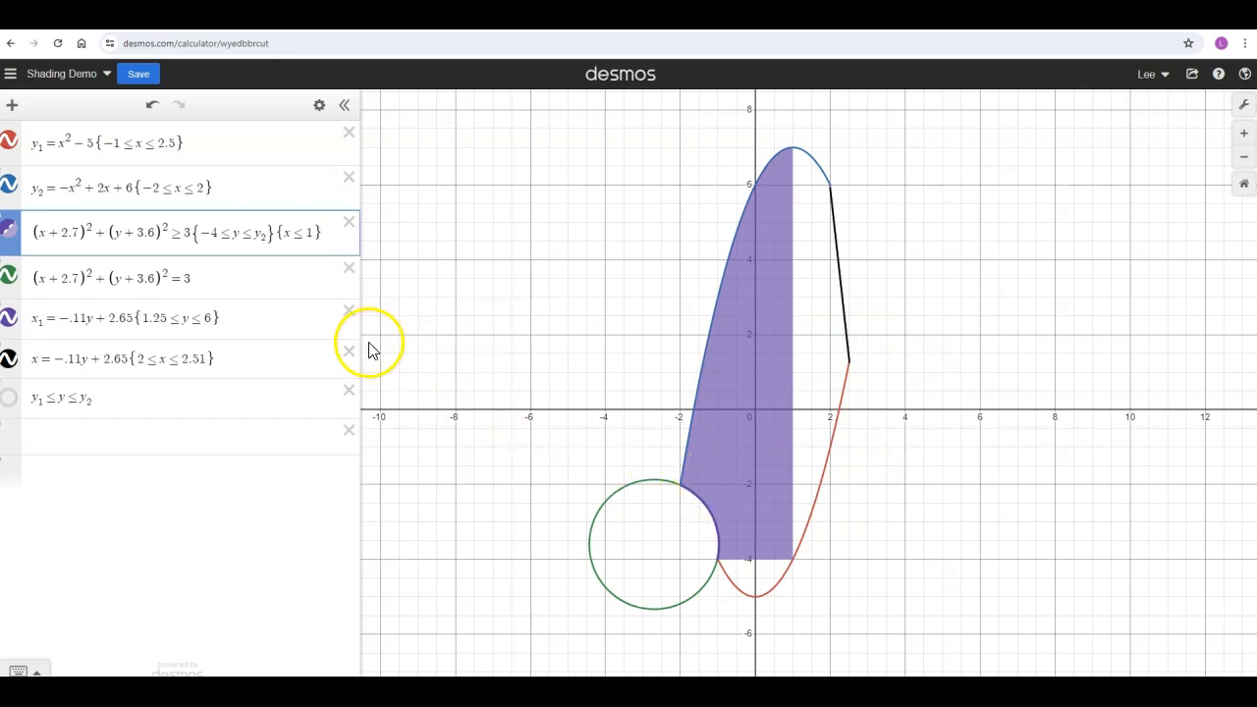
# Restrict the green circle equation with {y ≤ −x − 6} to try cutting the circle along a slanted line.
pyautogui.click(256, 276)
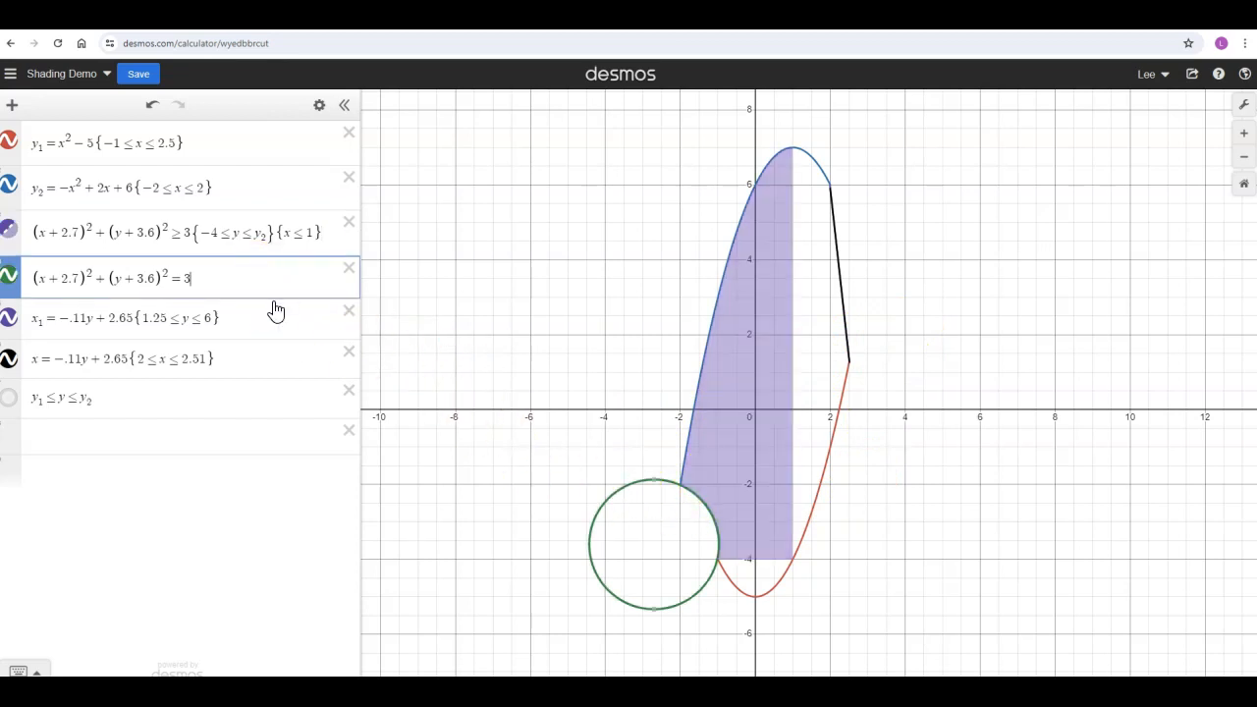
pyautogui.write('{')
pyautogui.write('x')
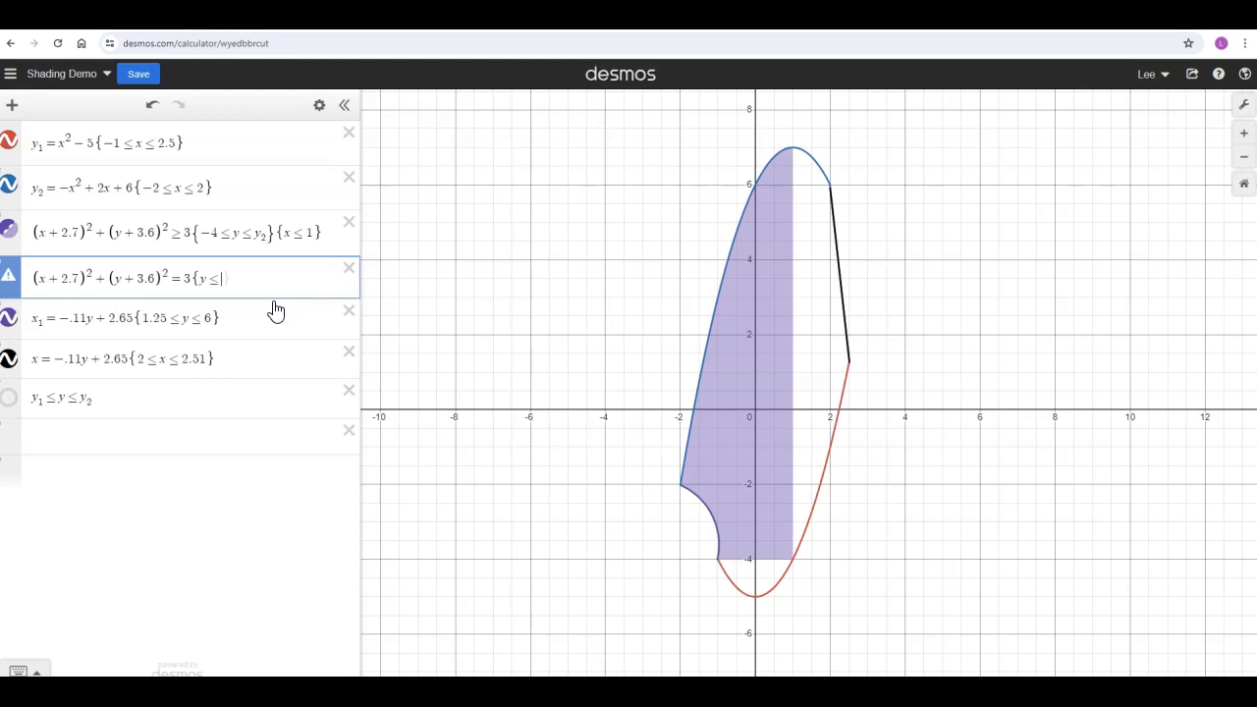
pyautogui.write('x')
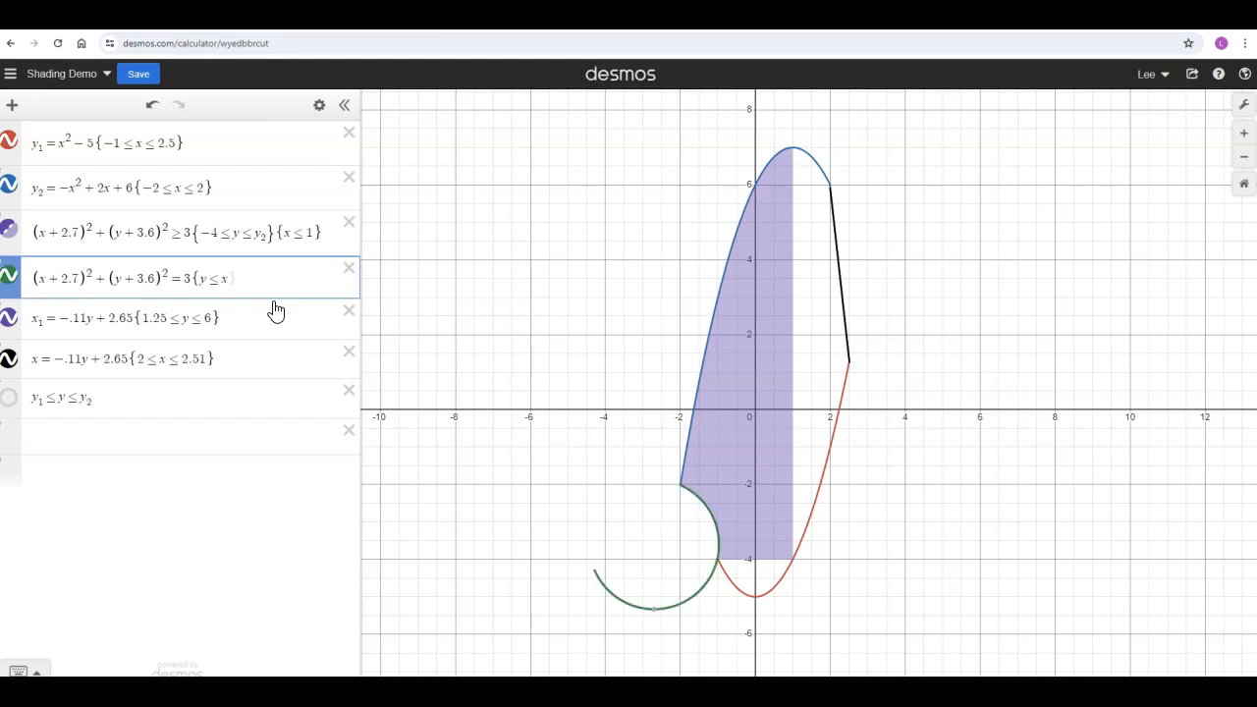
pyautogui.write('-6')
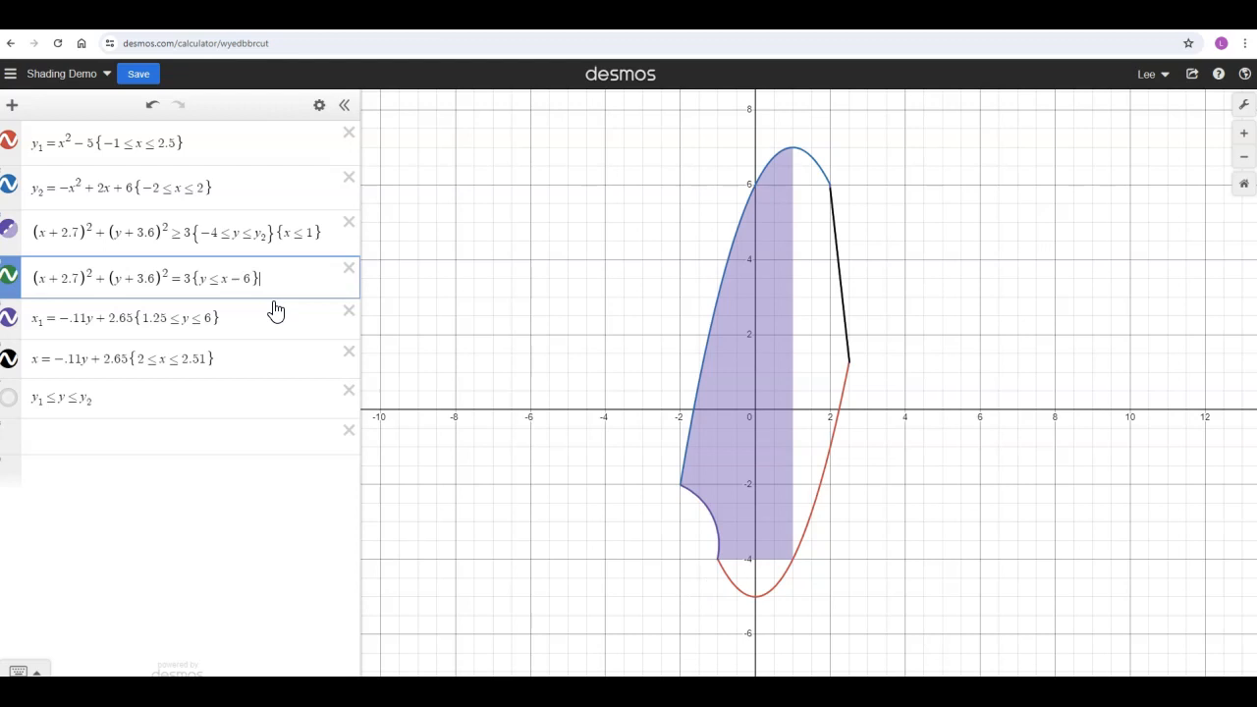
pyautogui.click(223, 280)
pyautogui.write('-')
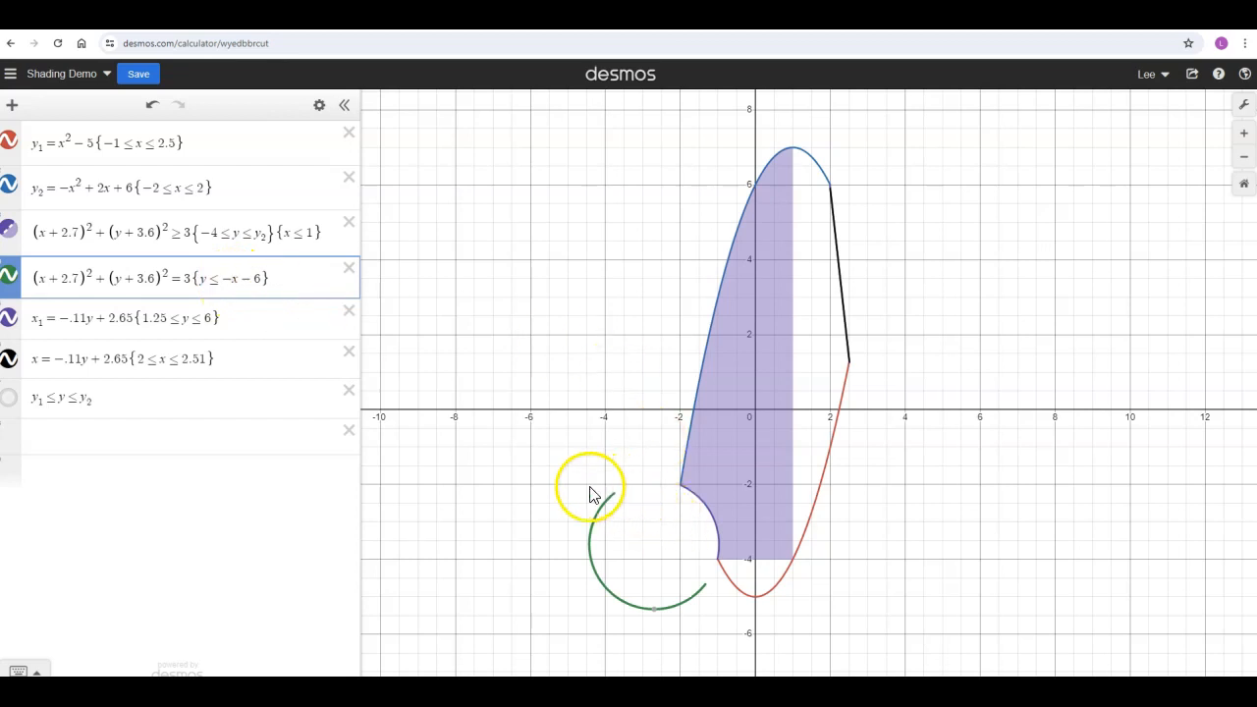
# Graph the line y = −x − 6 as a new expression to compare it with the circle's cut, and delete it again.
pyautogui.click(195, 444)
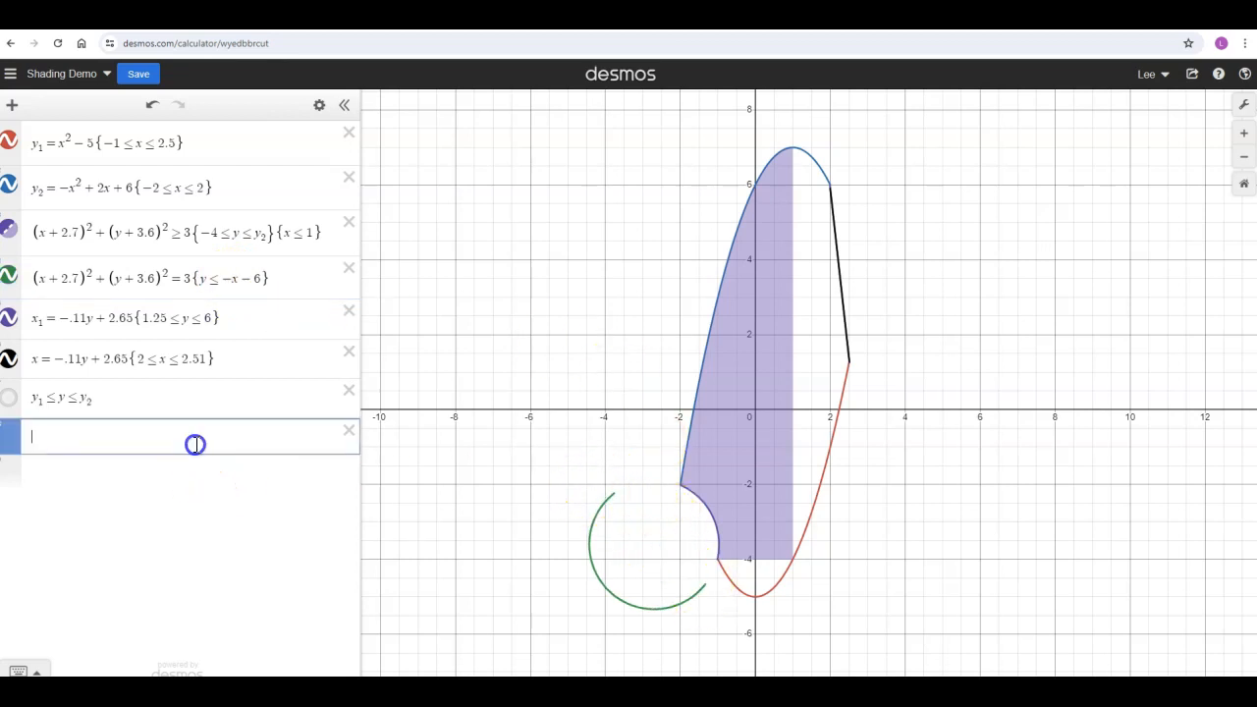
pyautogui.write('y = -x - 6')
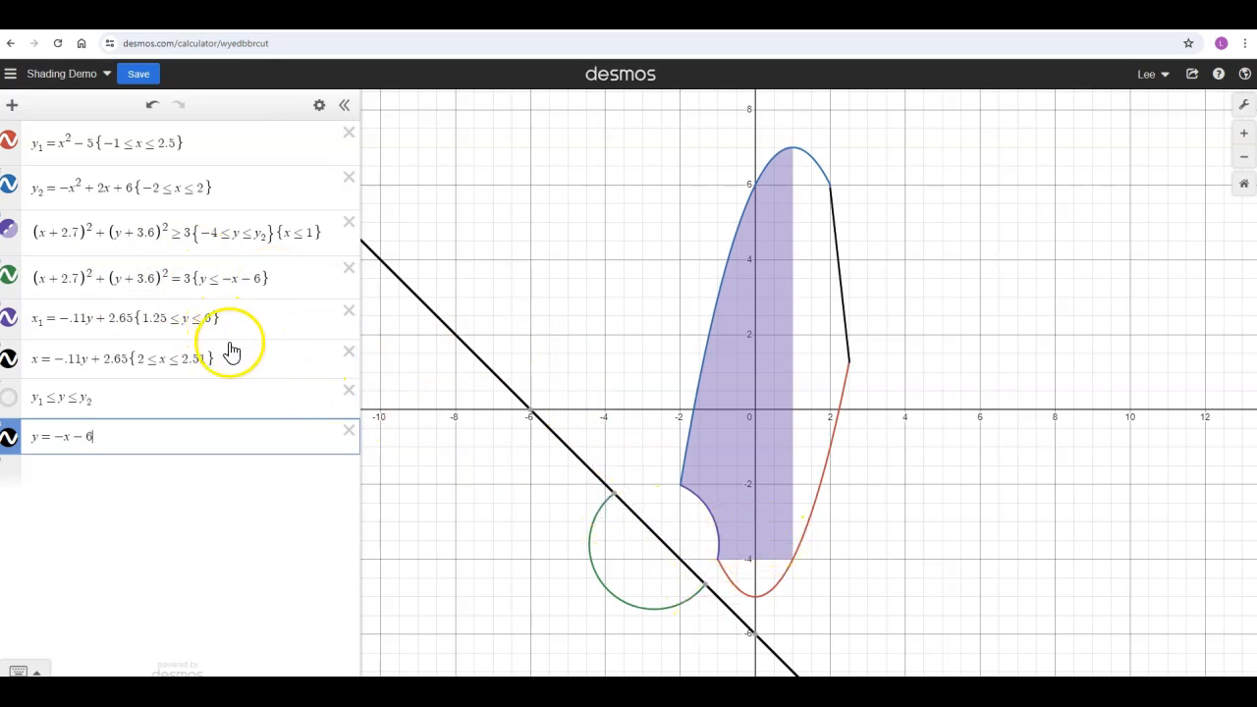
pyautogui.click(348, 433)
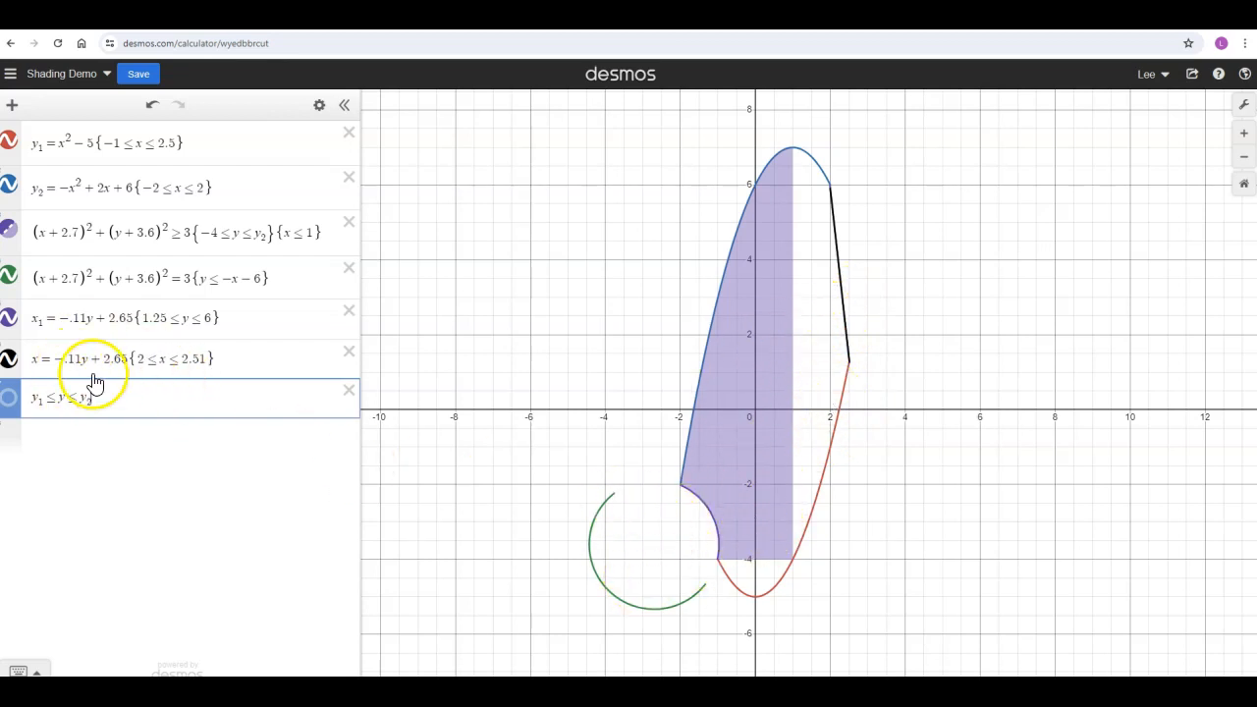
# Delete the {y ≤ −x − 6} restriction from the green circle equation.
pyautogui.doubleClick(237, 279)
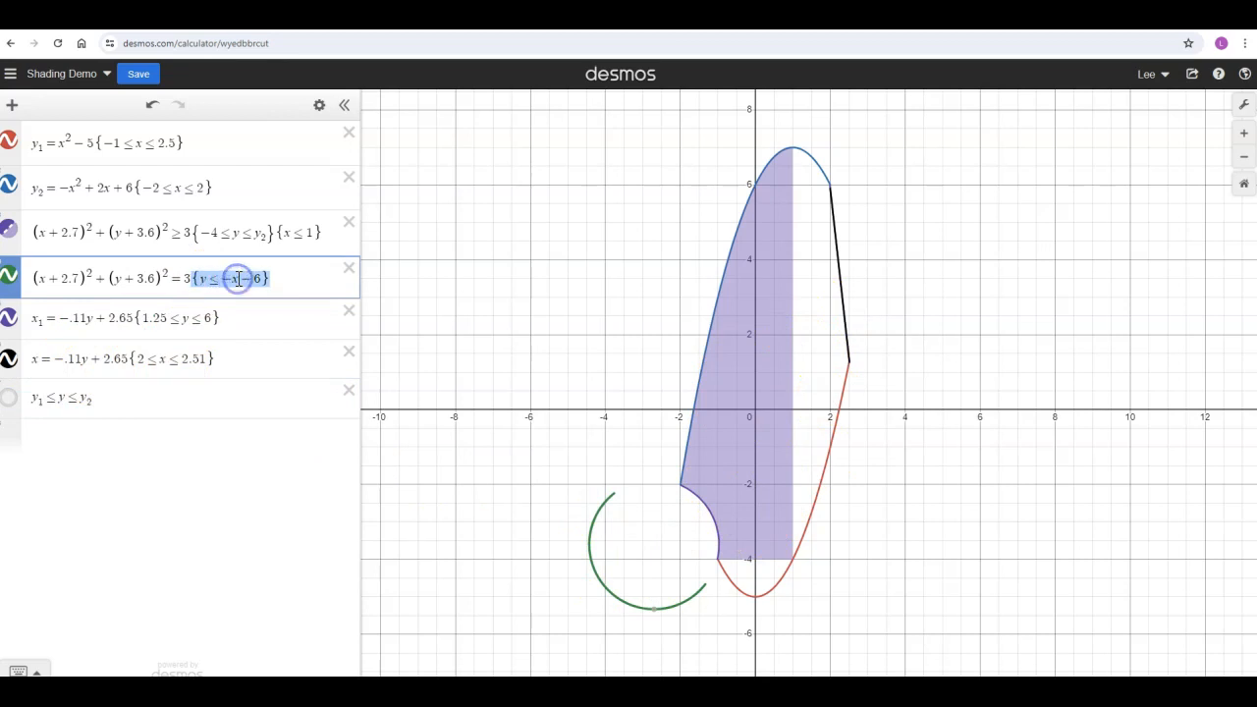
pyautogui.press('BackSpace')
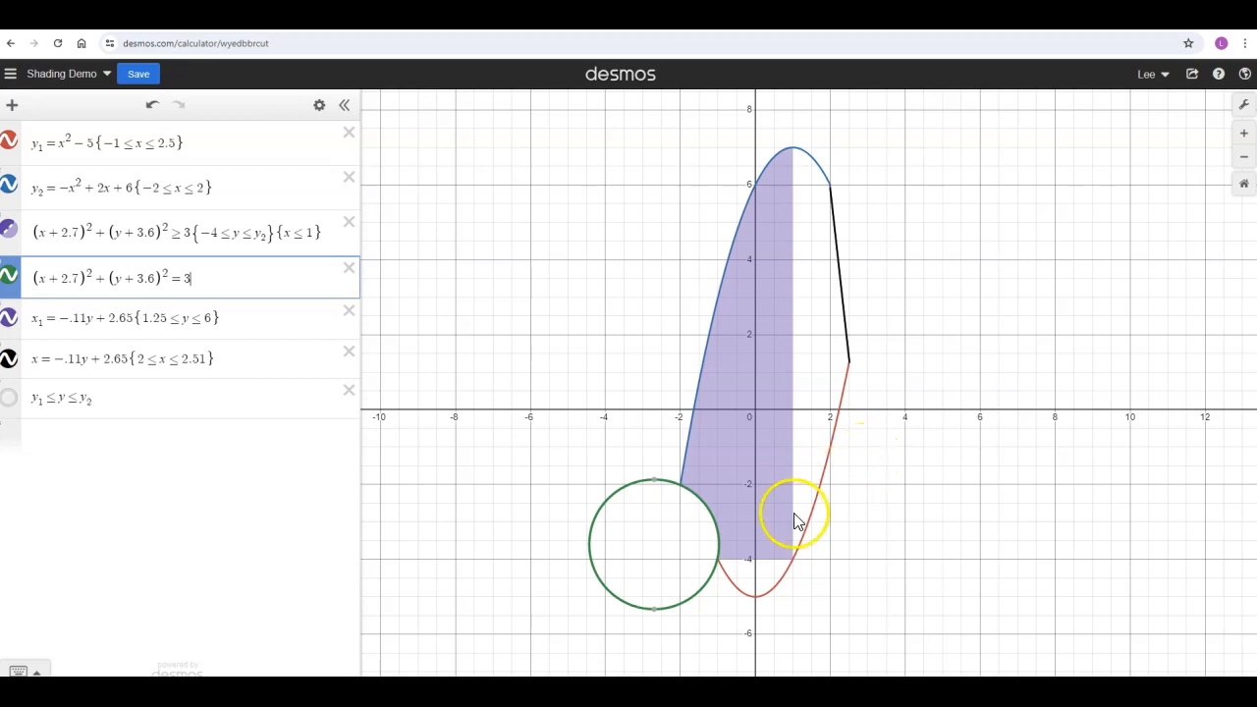
# Insert an empty expression line directly below the circle inequality.
pyautogui.click(325, 230)
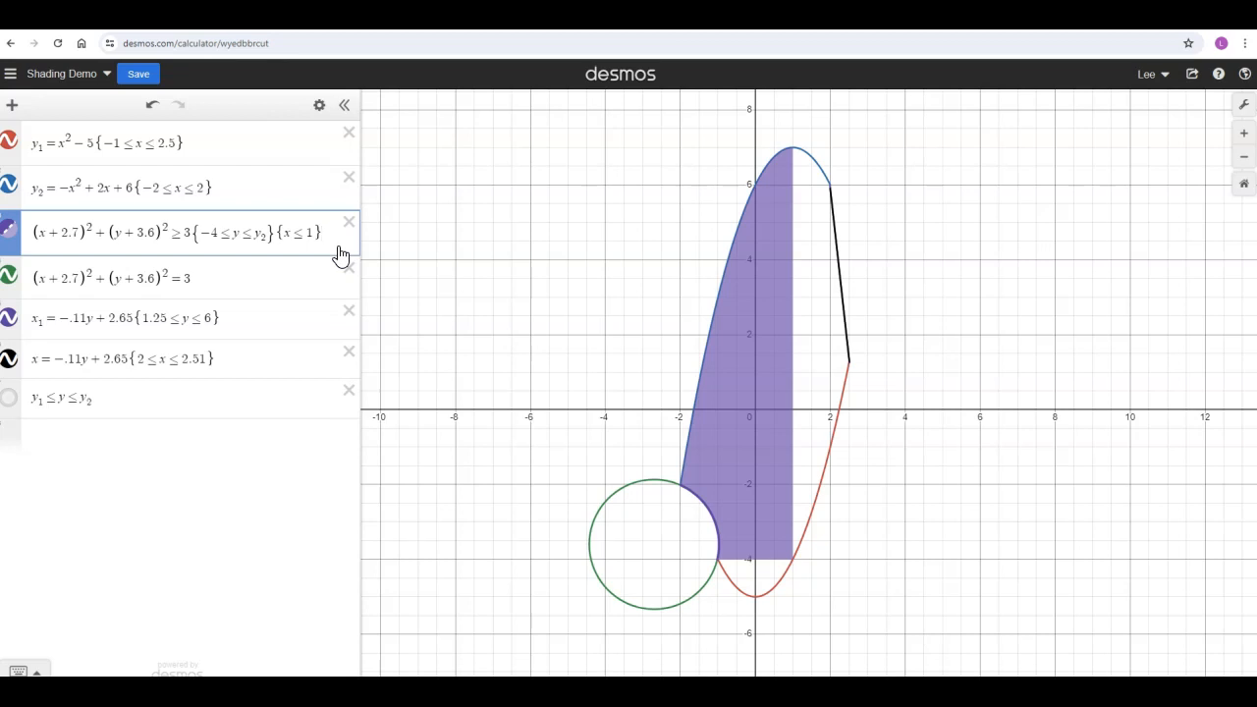
pyautogui.press('Return')
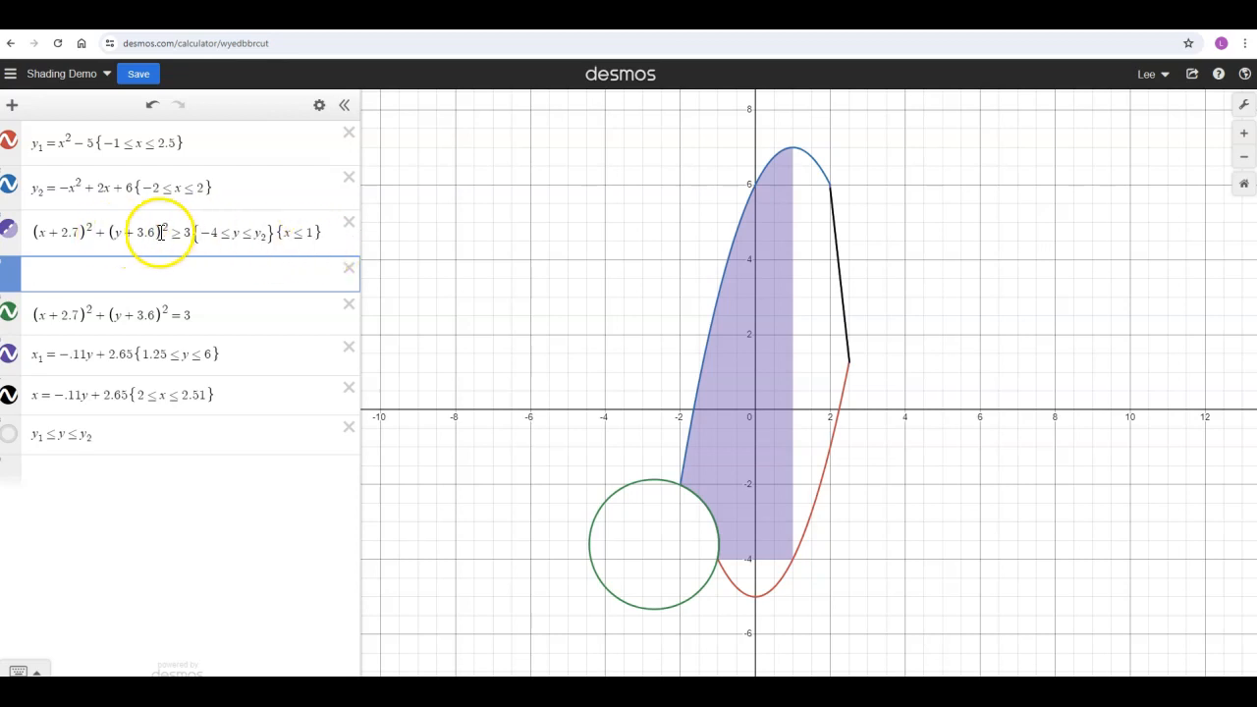
pyautogui.moveTo(35, 233); pyautogui.dragTo(320, 240)
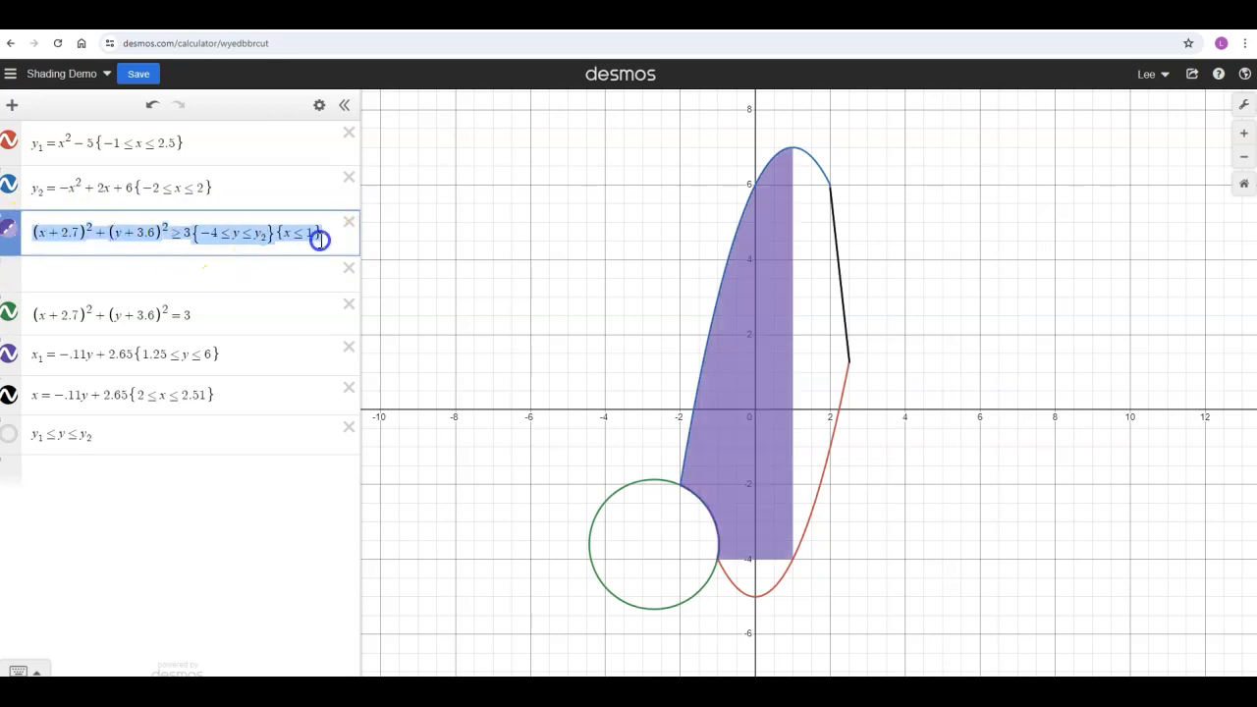
pyautogui.click(173, 233)
pyautogui.click(126, 273)
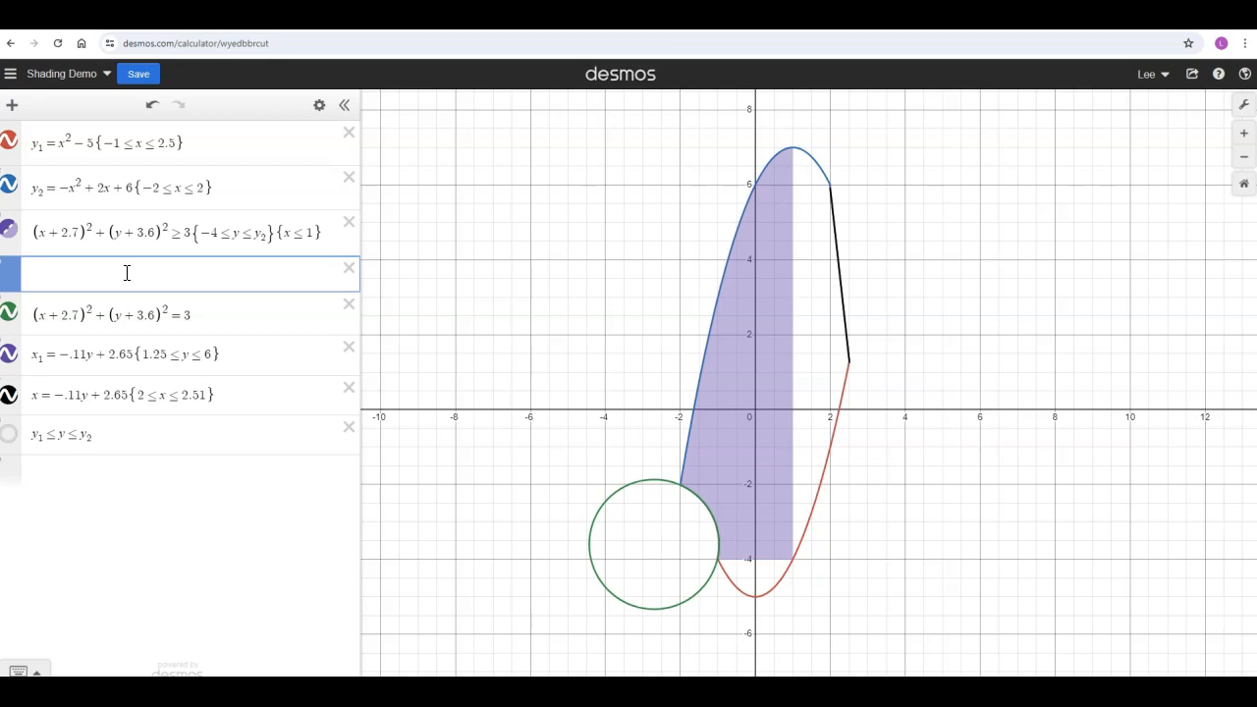
# Show the hidden y₁ ≤ y ≤ y₂ shading and move that expression directly below the circle inequality.
pyautogui.click(10, 434)
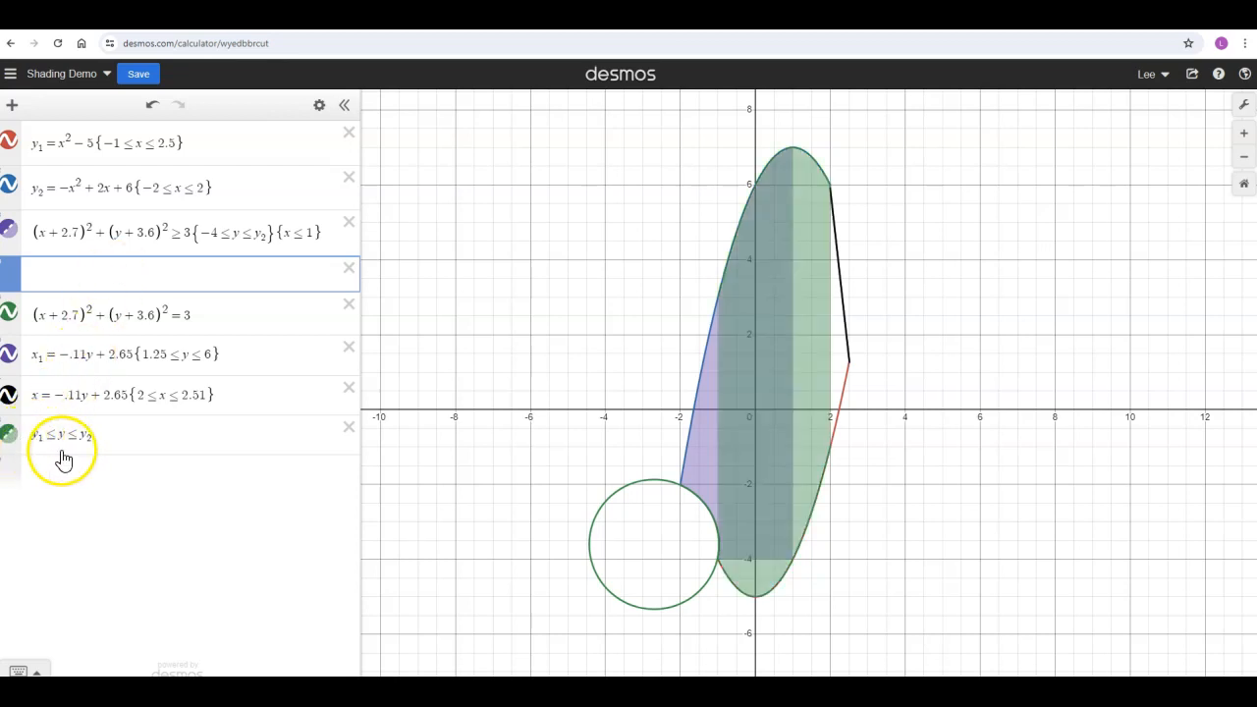
pyautogui.moveTo(14, 441); pyautogui.dragTo(12, 285)
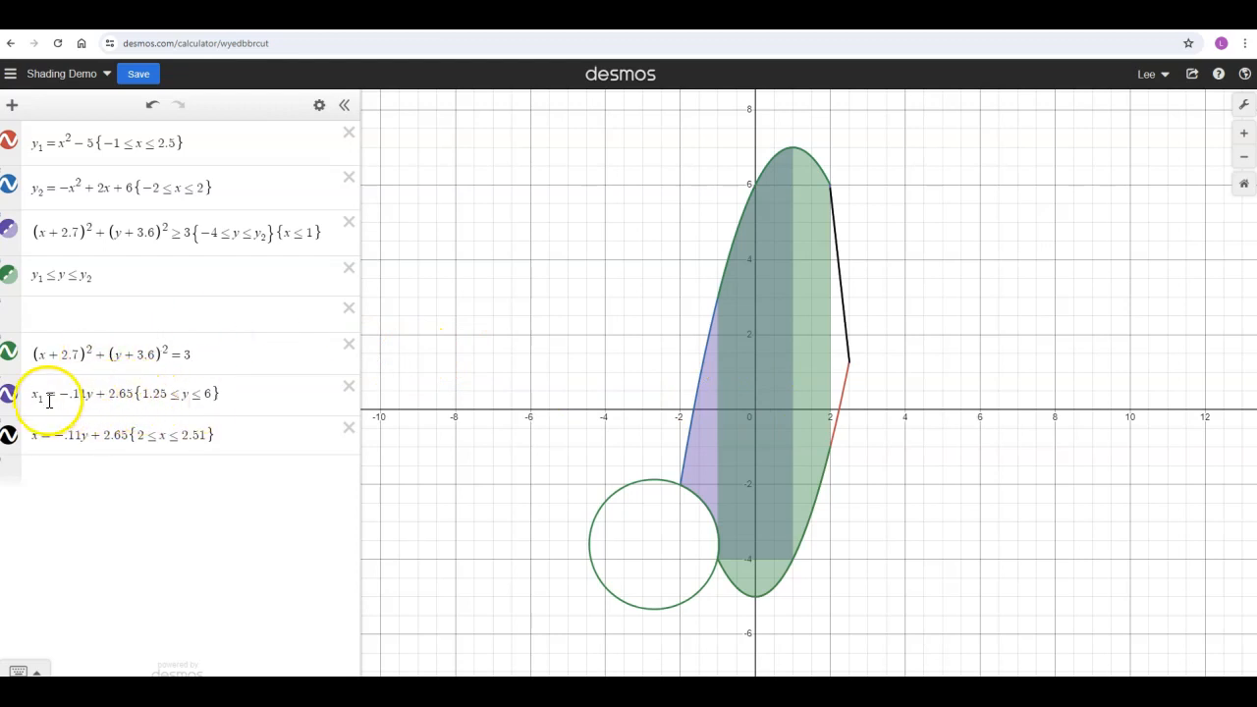
# Hide the black slanted line to check the x₁ line beneath it, and show it again.
pyautogui.click(9, 439)
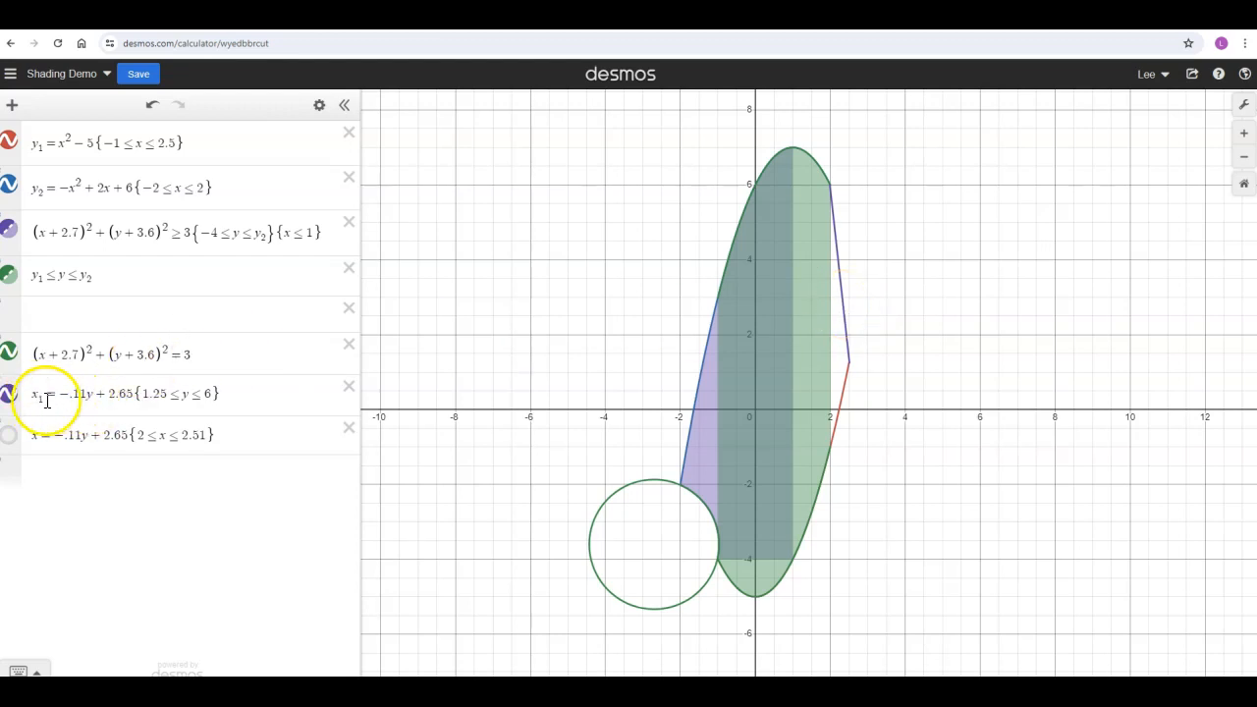
pyautogui.click(9, 435)
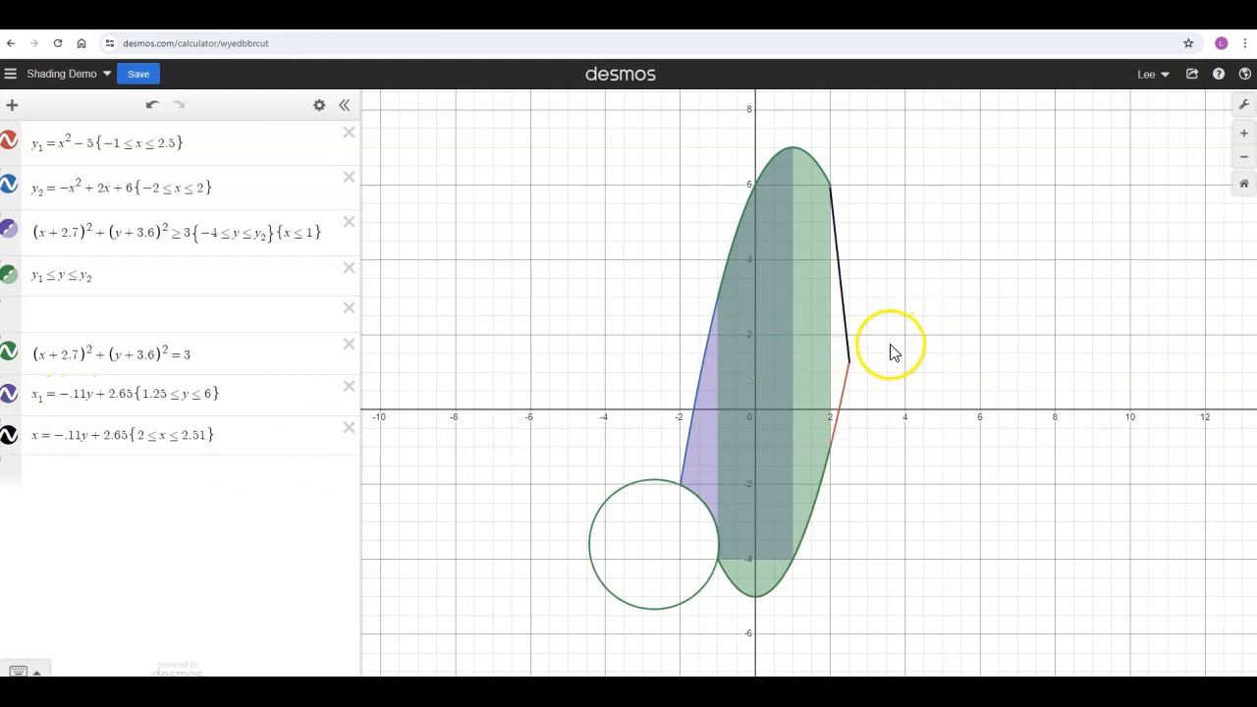
# Enter the inequality x ≤ x₁ in the empty expression line to shade to the slanted line.
pyautogui.click(73, 312)
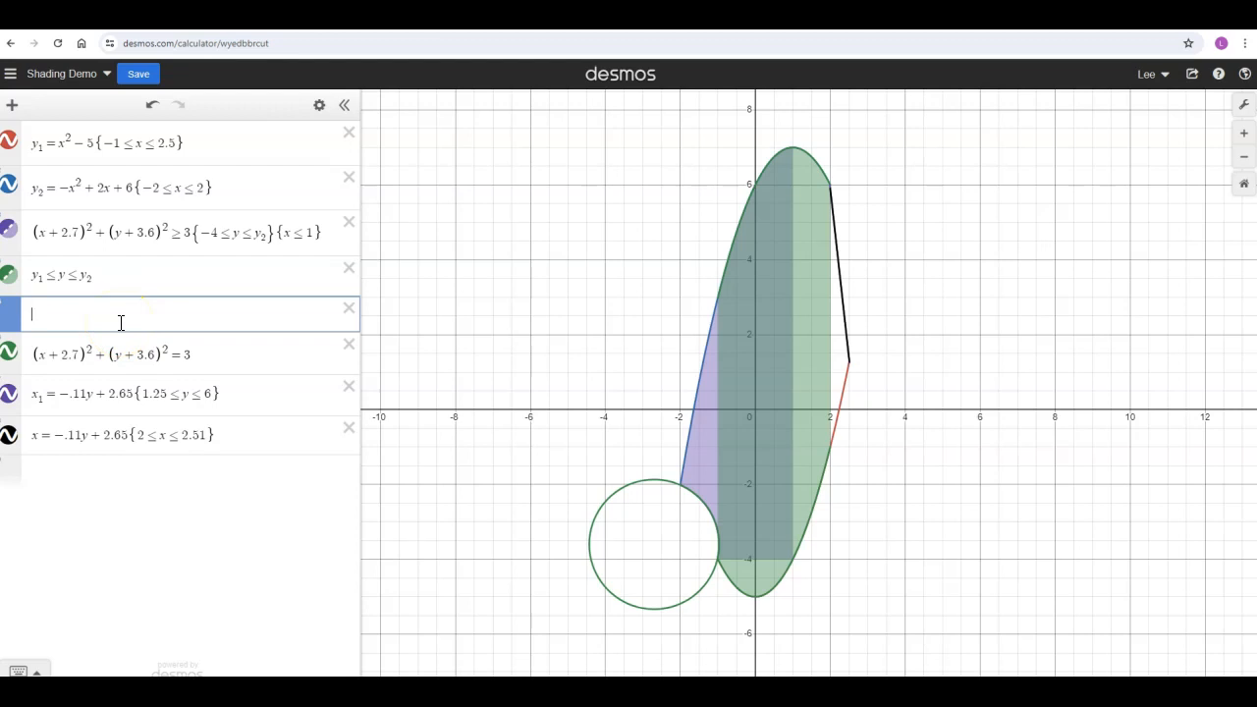
pyautogui.write('x')
pyautogui.write(' <')
pyautogui.write('x1')
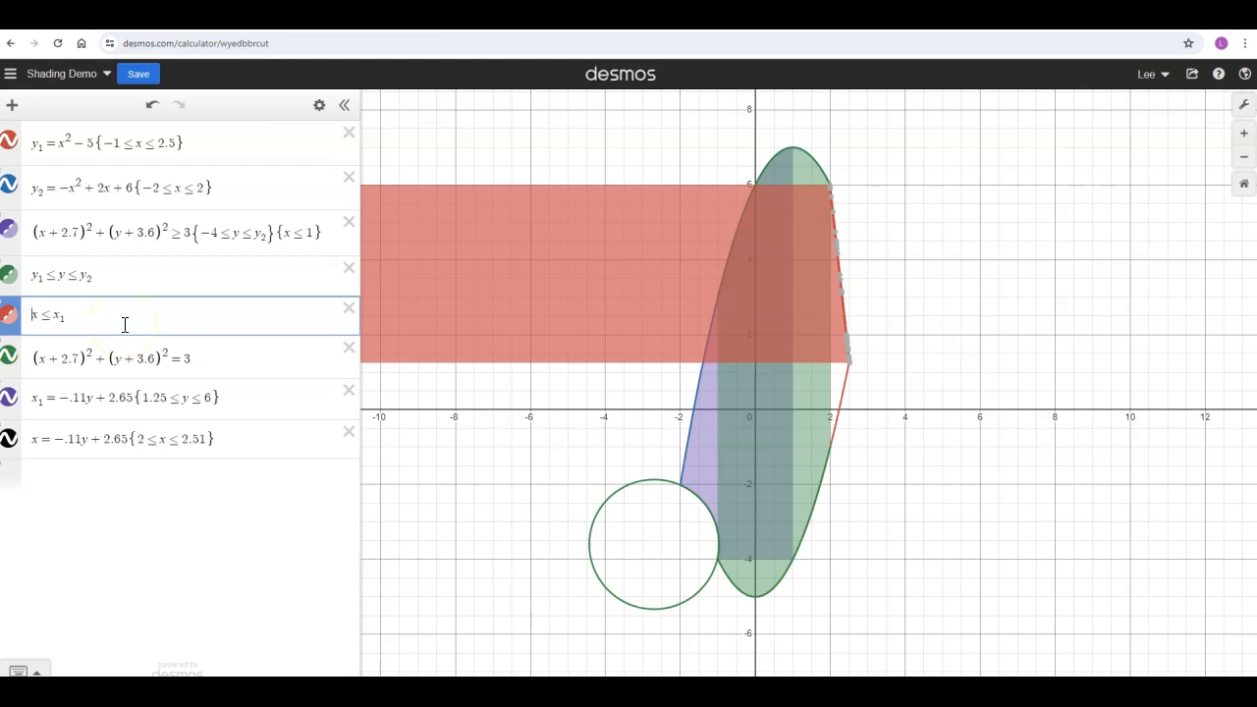
# Add a lower bound of 1 to the slanted line's inequality so that it reads 1 ≤ x ≤ x₁.
pyautogui.press('Home')
pyautogui.write('0<')
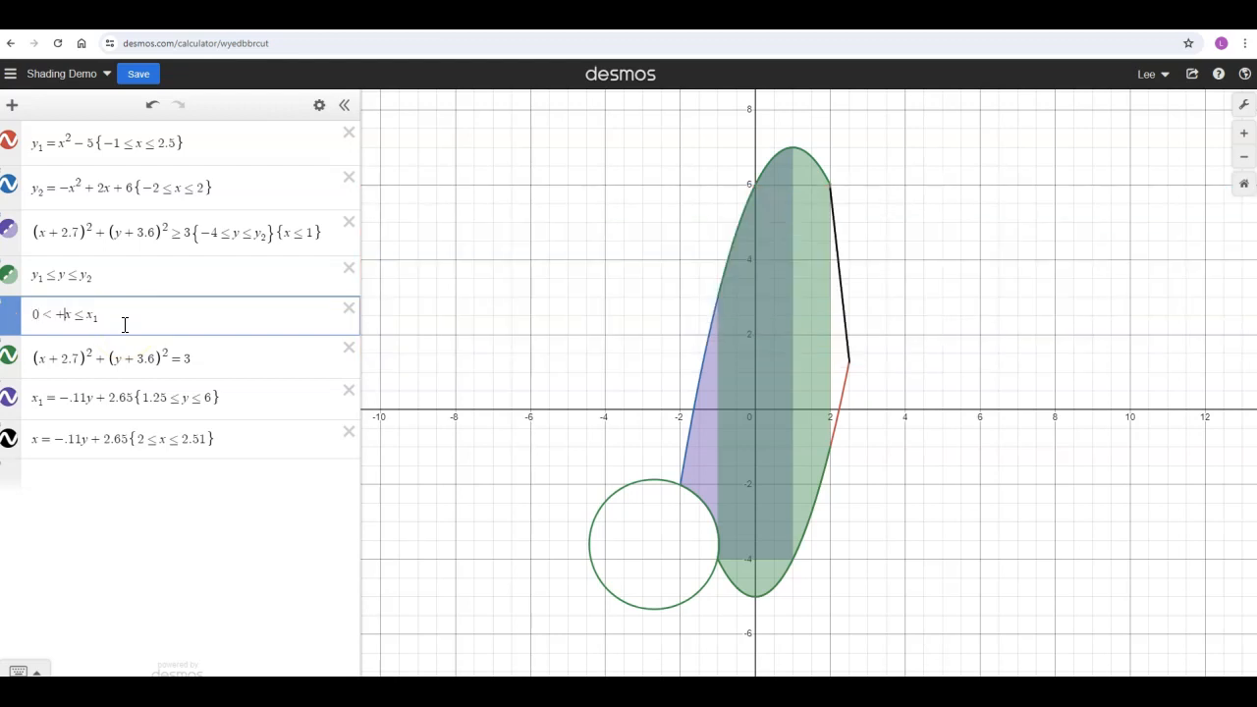
pyautogui.press('BackSpace')
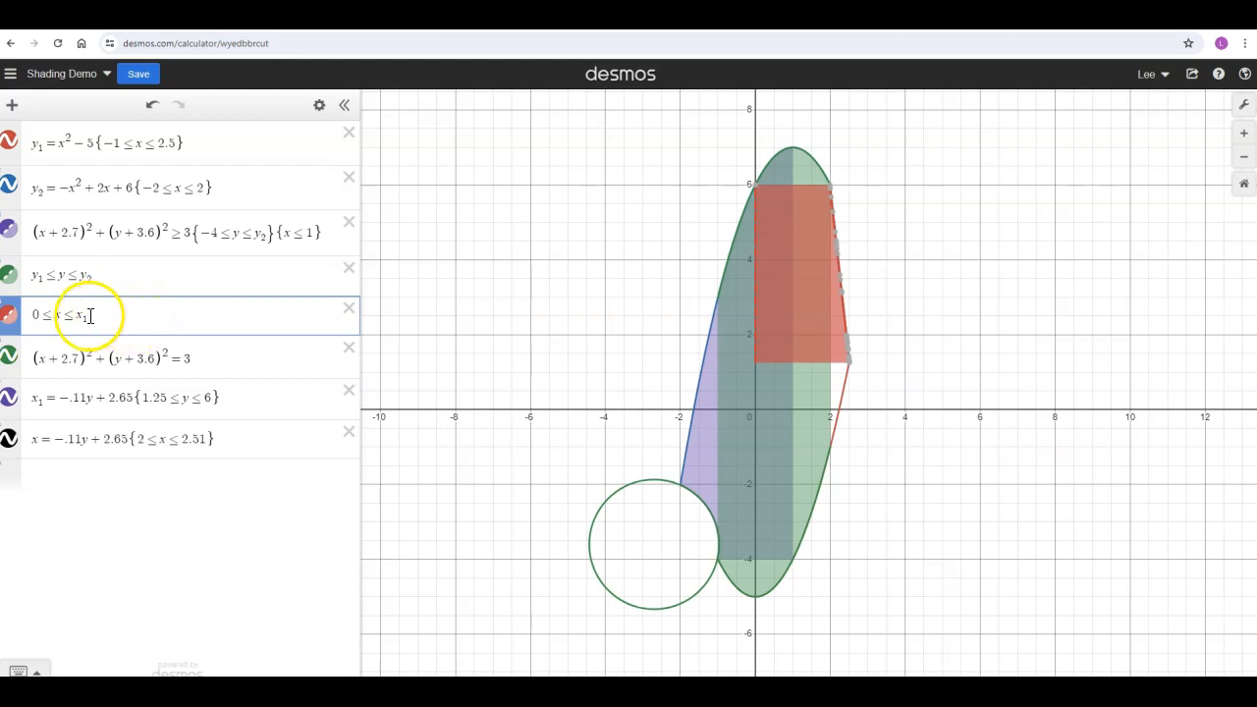
pyautogui.click(35, 313)
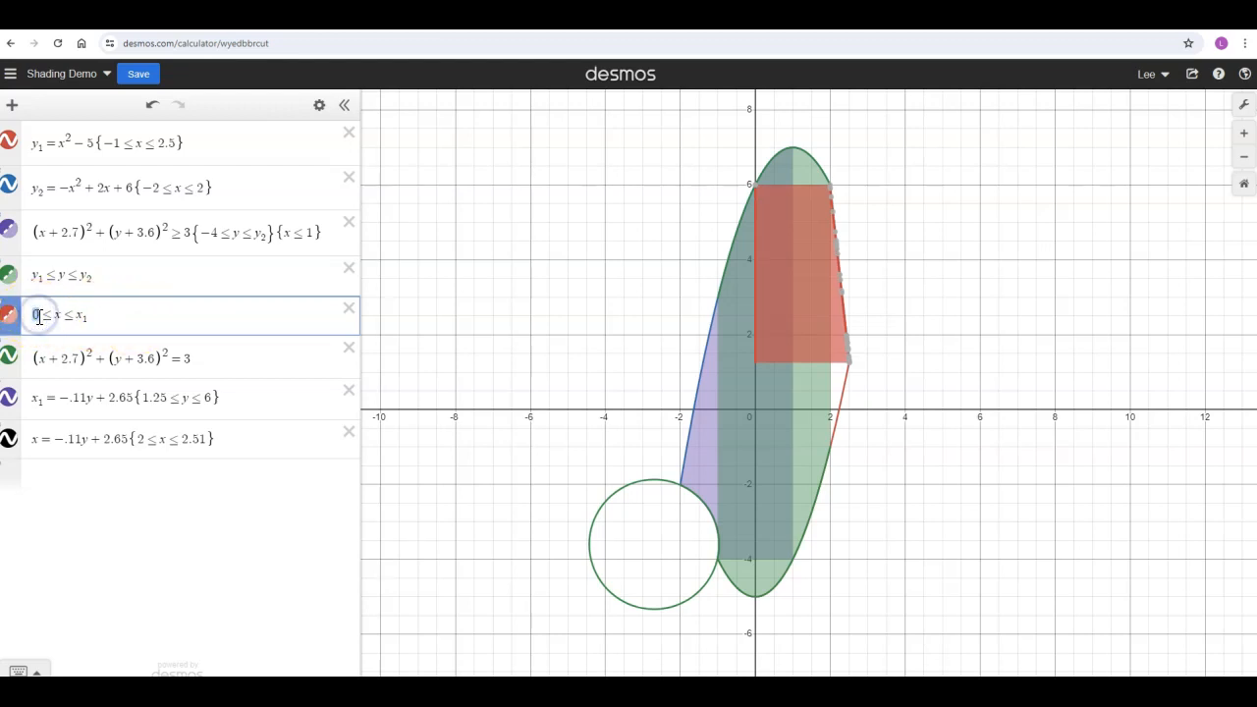
pyautogui.write('1')
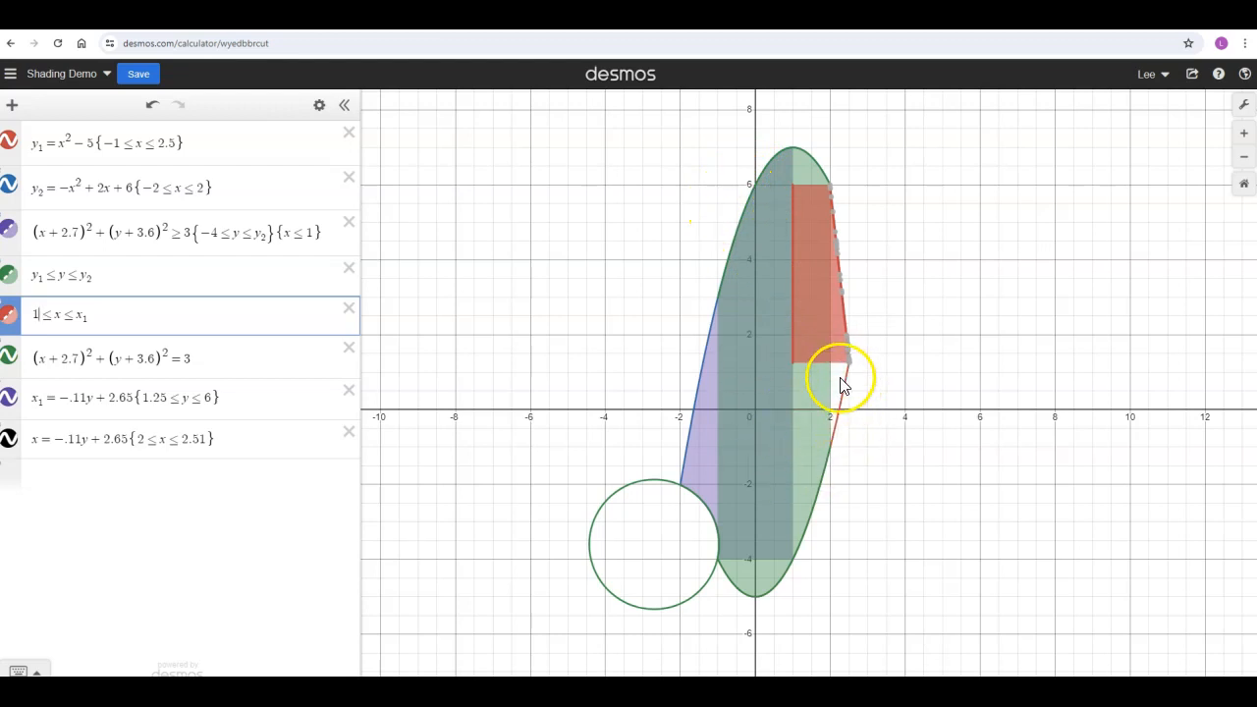
# Enter the inequality y₁ ≤ y in a new expression to shade above the red parabola.
pyautogui.click(112, 314)
pyautogui.press('Return')
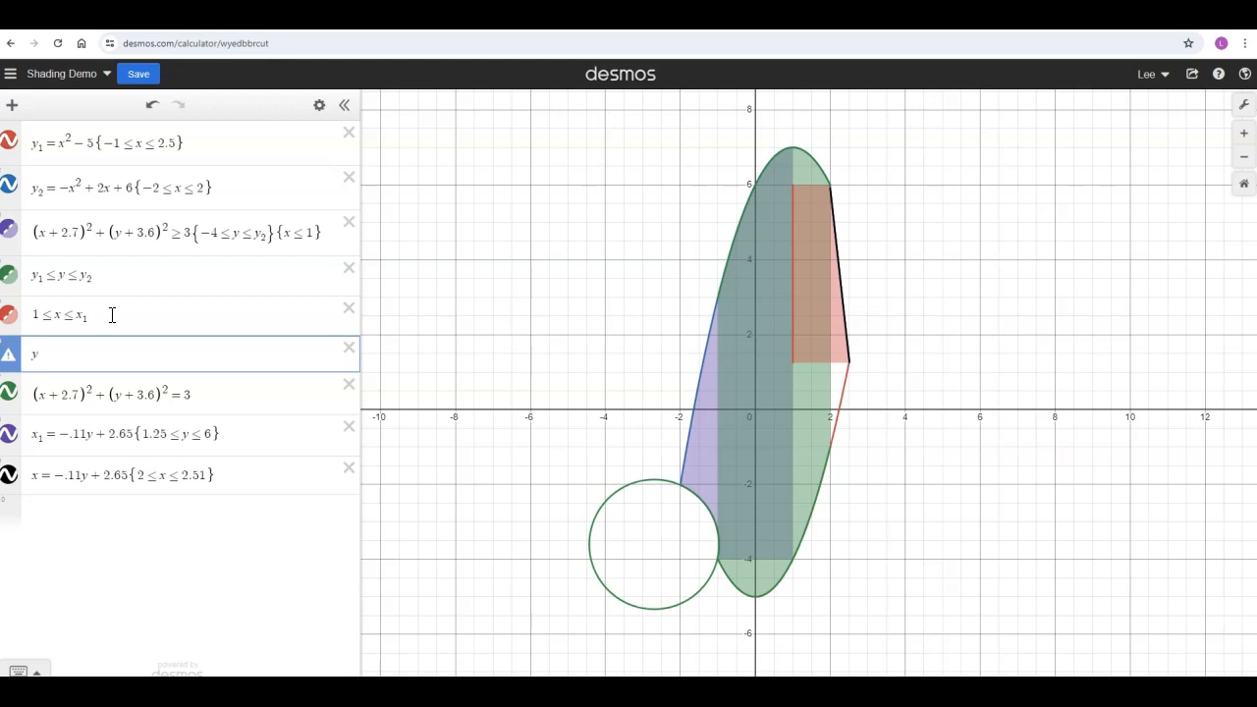
pyautogui.write('y1 ')
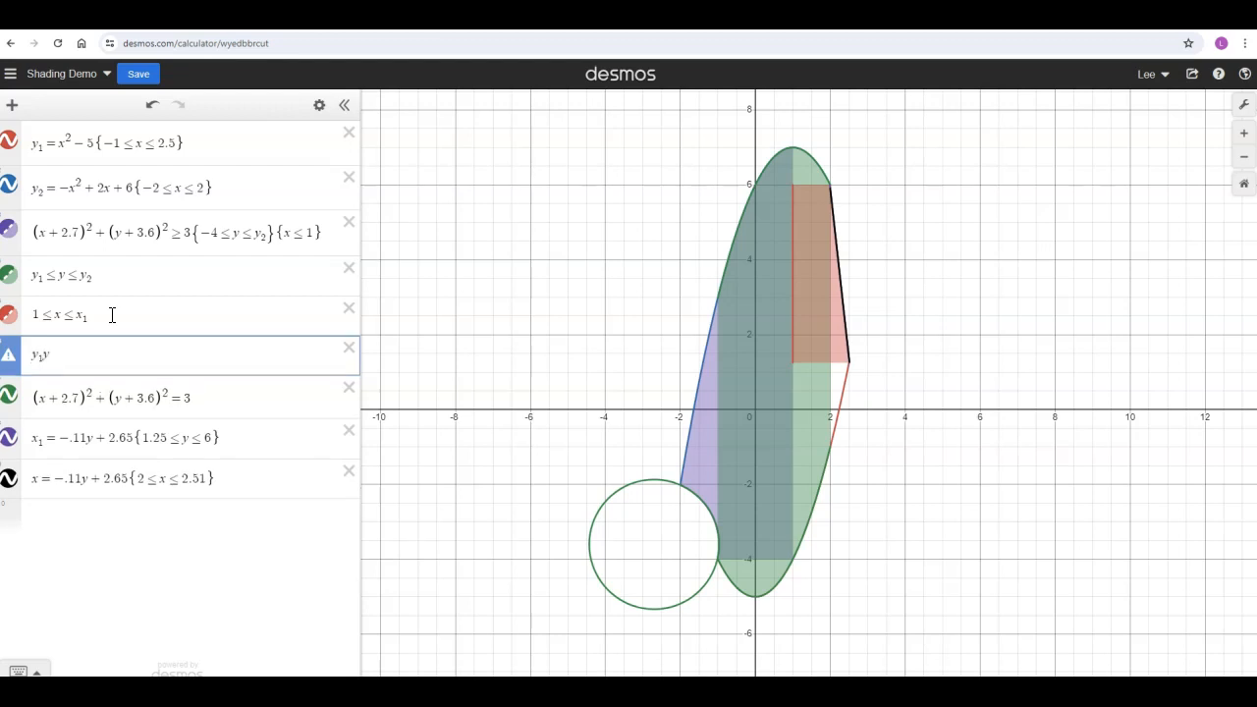
pyautogui.write('<')
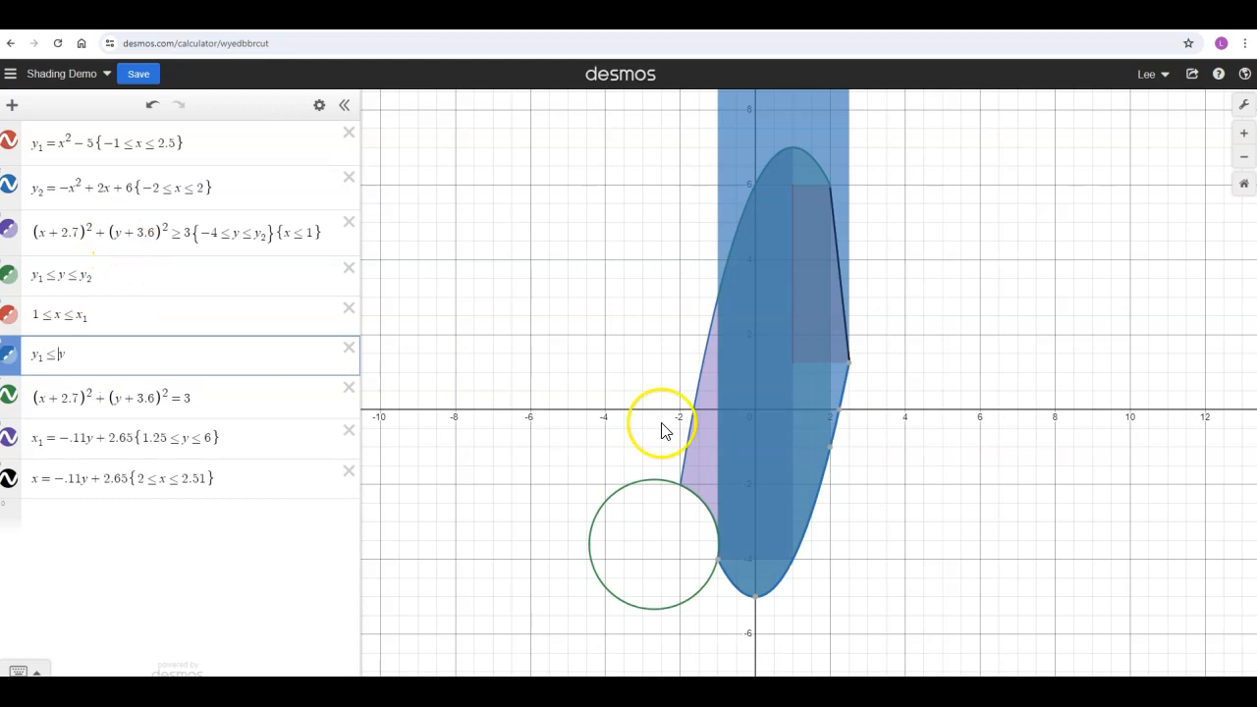
# Add an upper bound of 1.25 to the inequality y₁ ≤ y so that it reads y₁ ≤ y ≤ 1.25.
pyautogui.moveTo(830, 449)
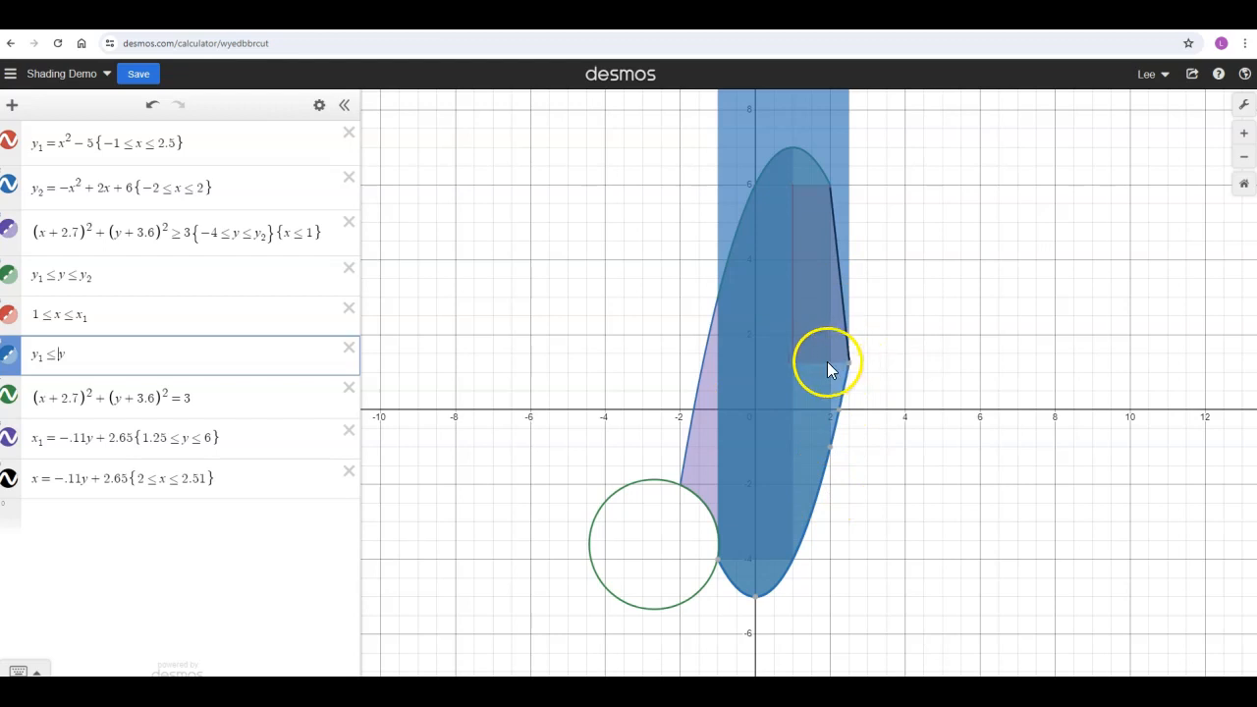
pyautogui.moveTo(850, 368)
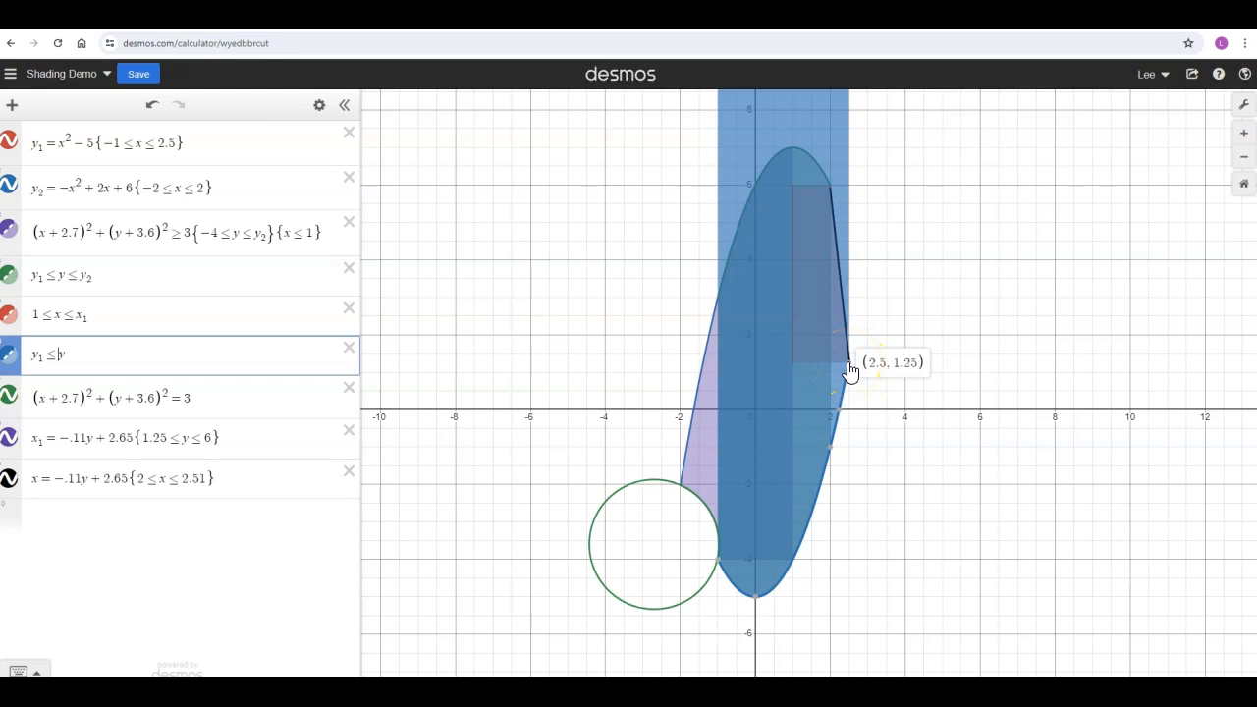
pyautogui.click(126, 356)
pyautogui.moveTo(851, 368)
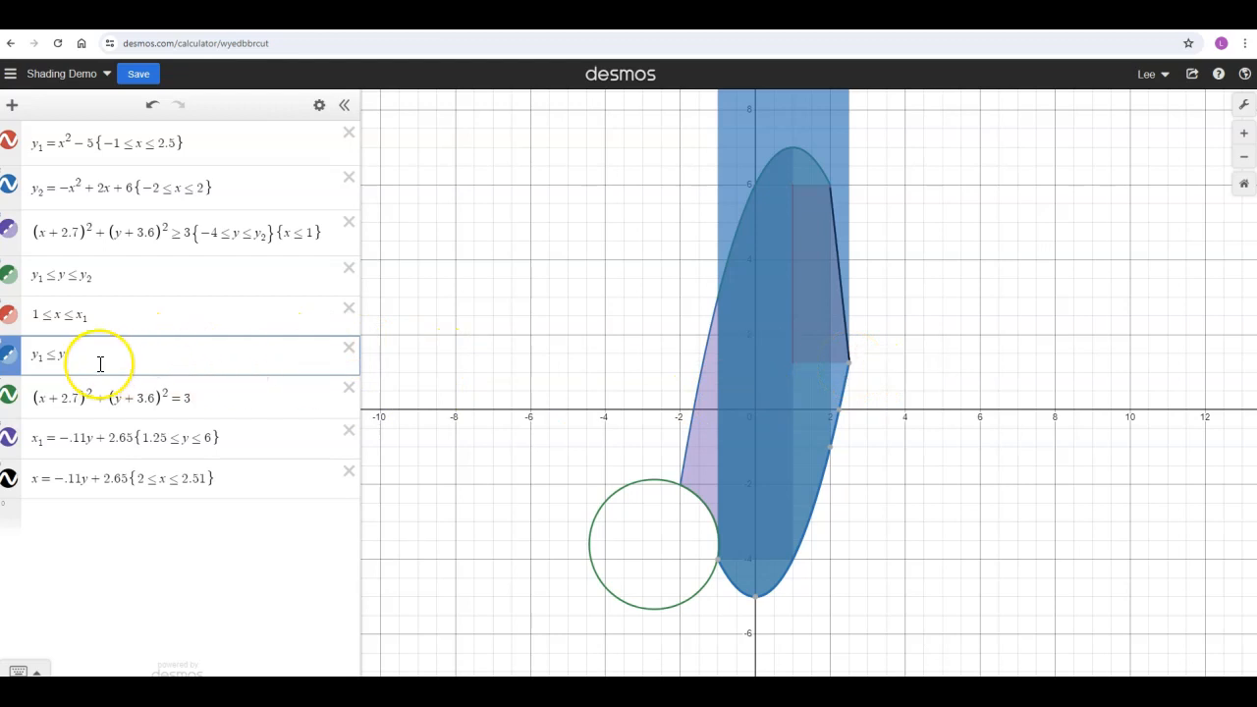
pyautogui.write('<')
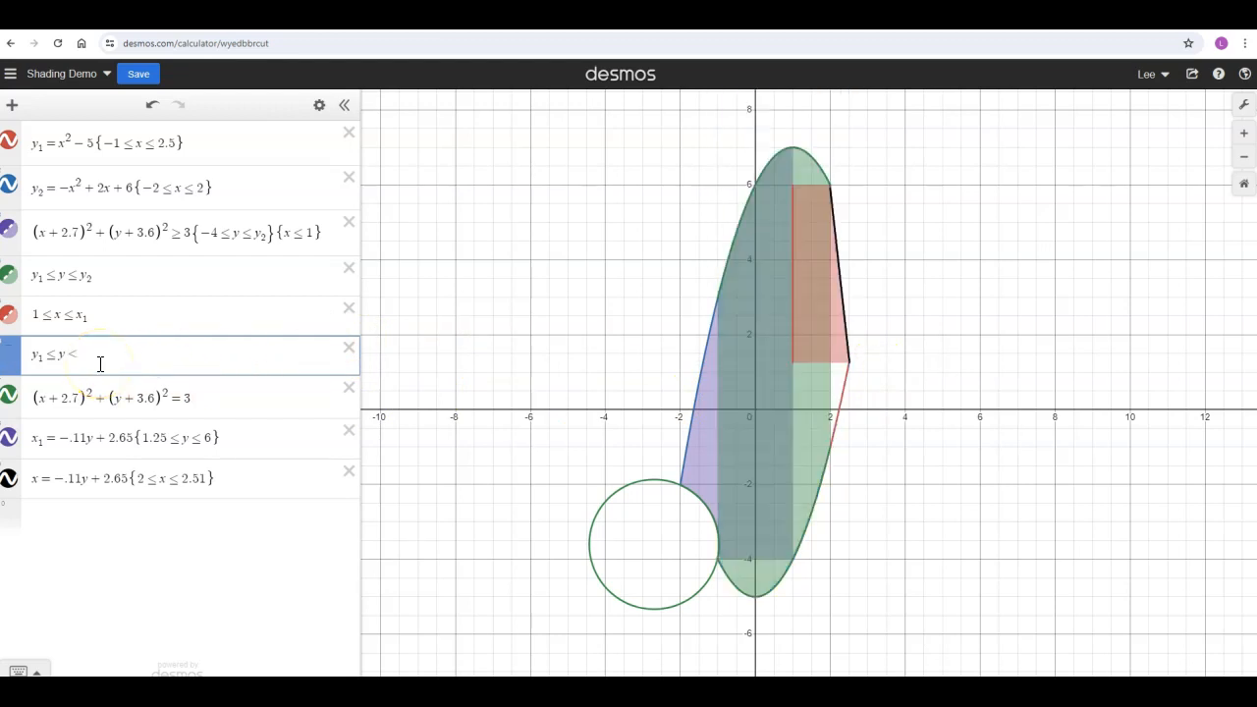
pyautogui.press('BackSpace')
pyautogui.write('≤ 1.25')
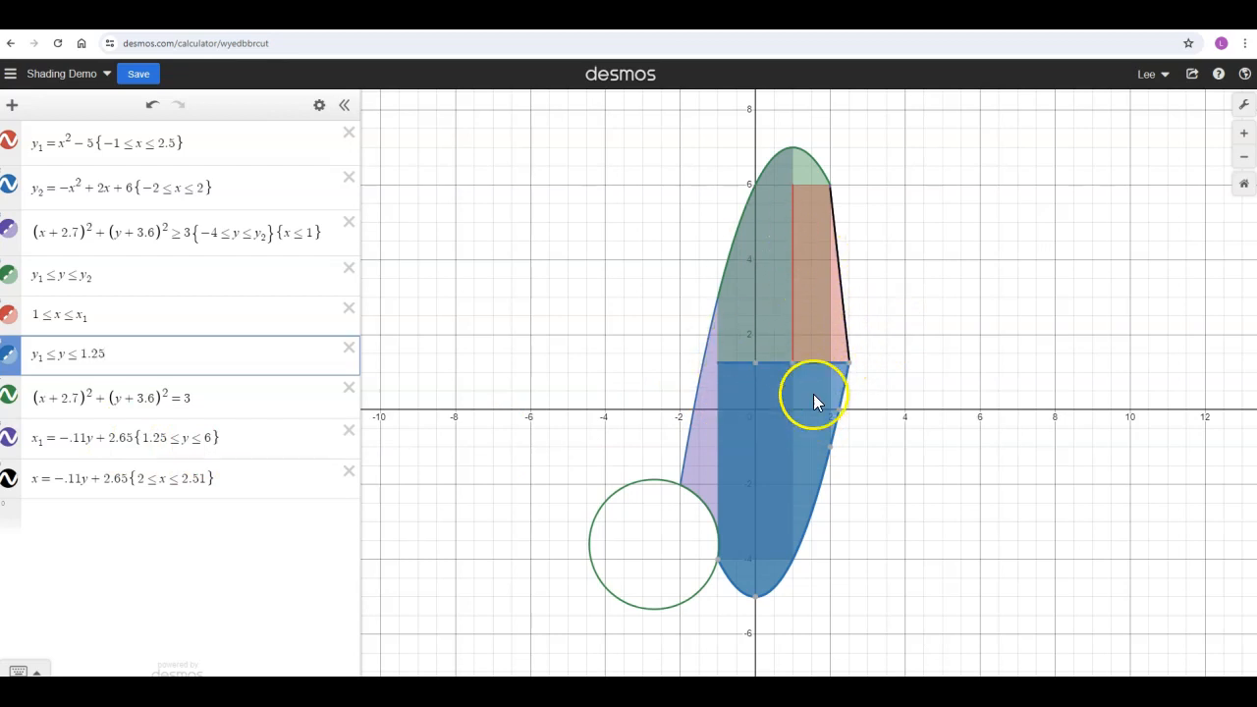
# Recolor the inequalities y₁ ≤ y ≤ y₂, 1 ≤ x ≤ x₁ and y₁ ≤ y ≤ 1.25 orange.
pyautogui.click(320, 108)
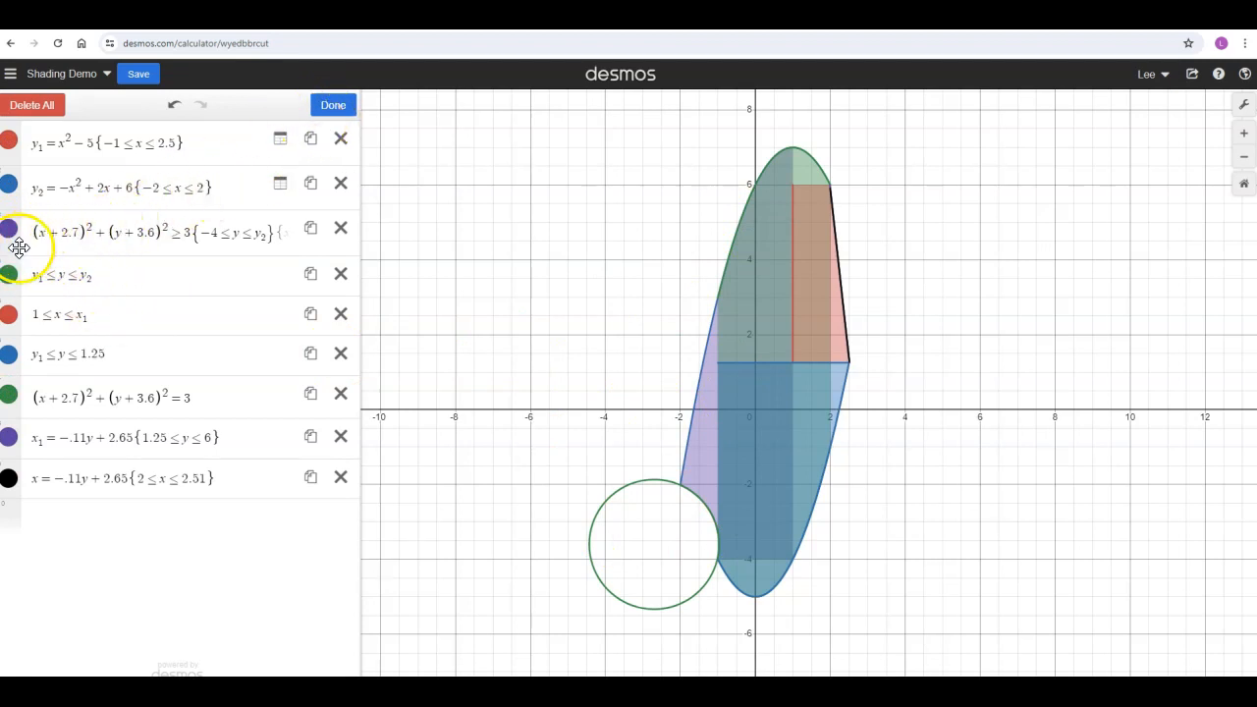
pyautogui.click(9, 275)
pyautogui.click(82, 330)
pyautogui.click(107, 341)
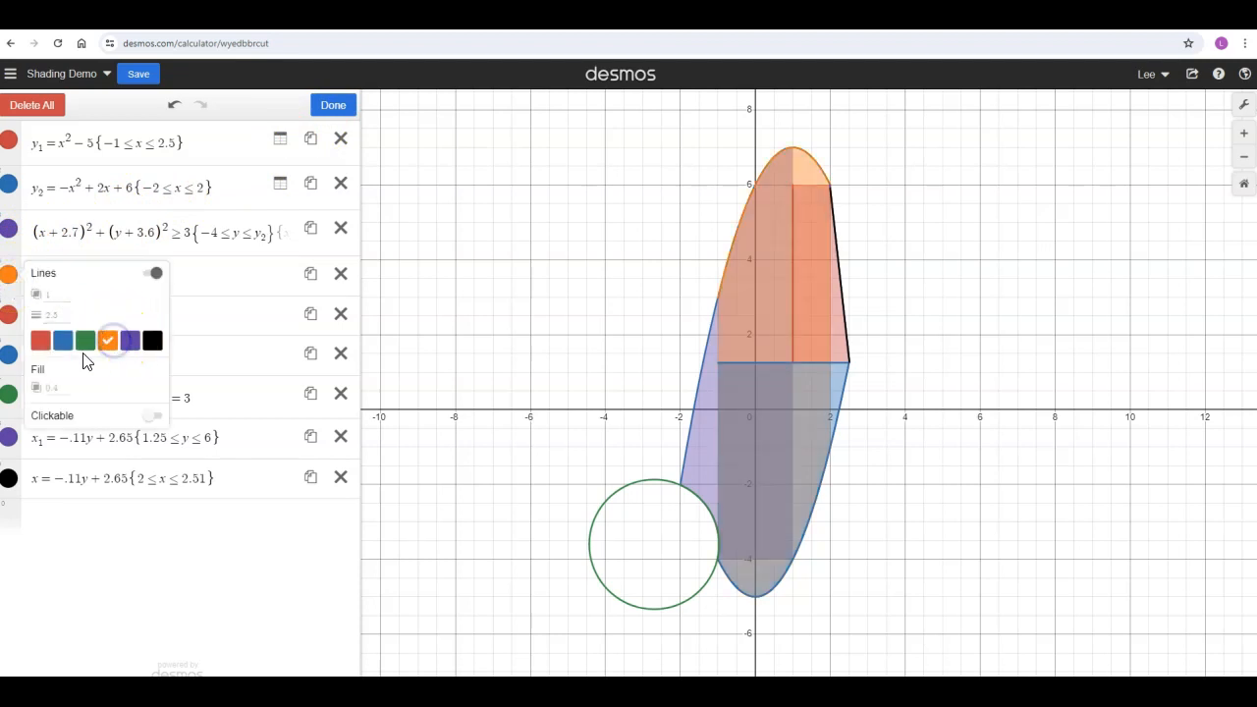
pyautogui.click(13, 314)
pyautogui.click(107, 380)
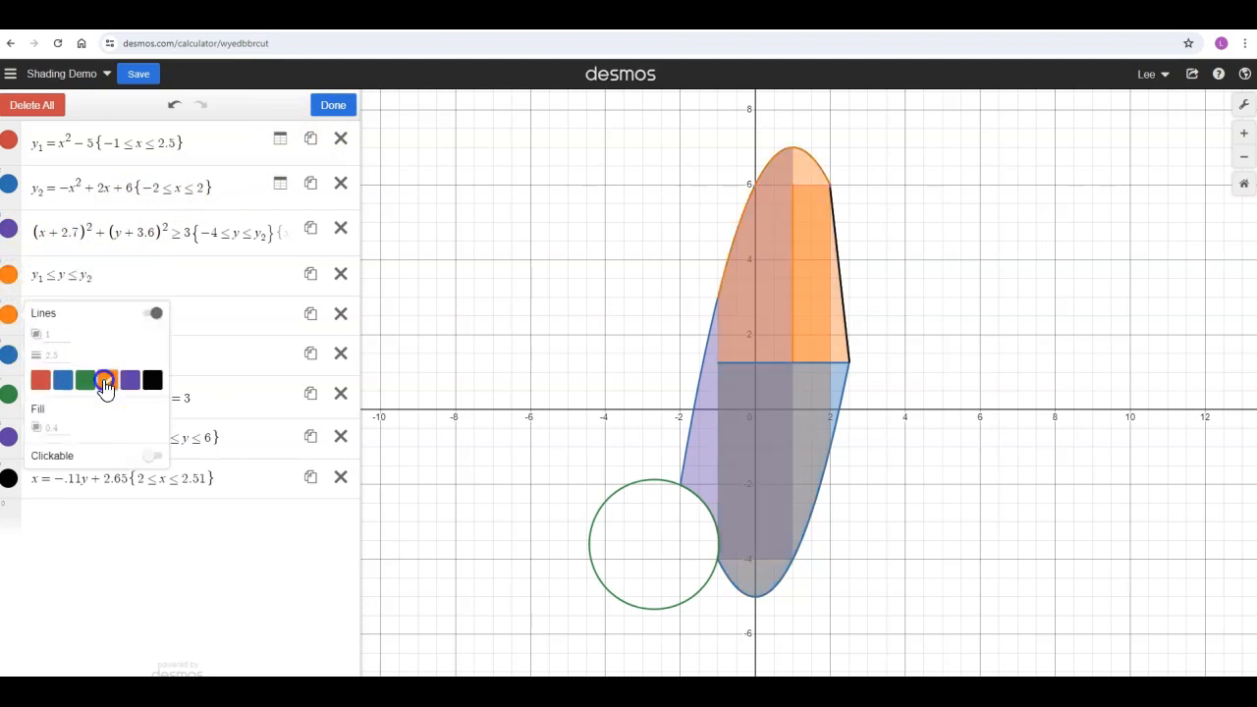
pyautogui.click(14, 355)
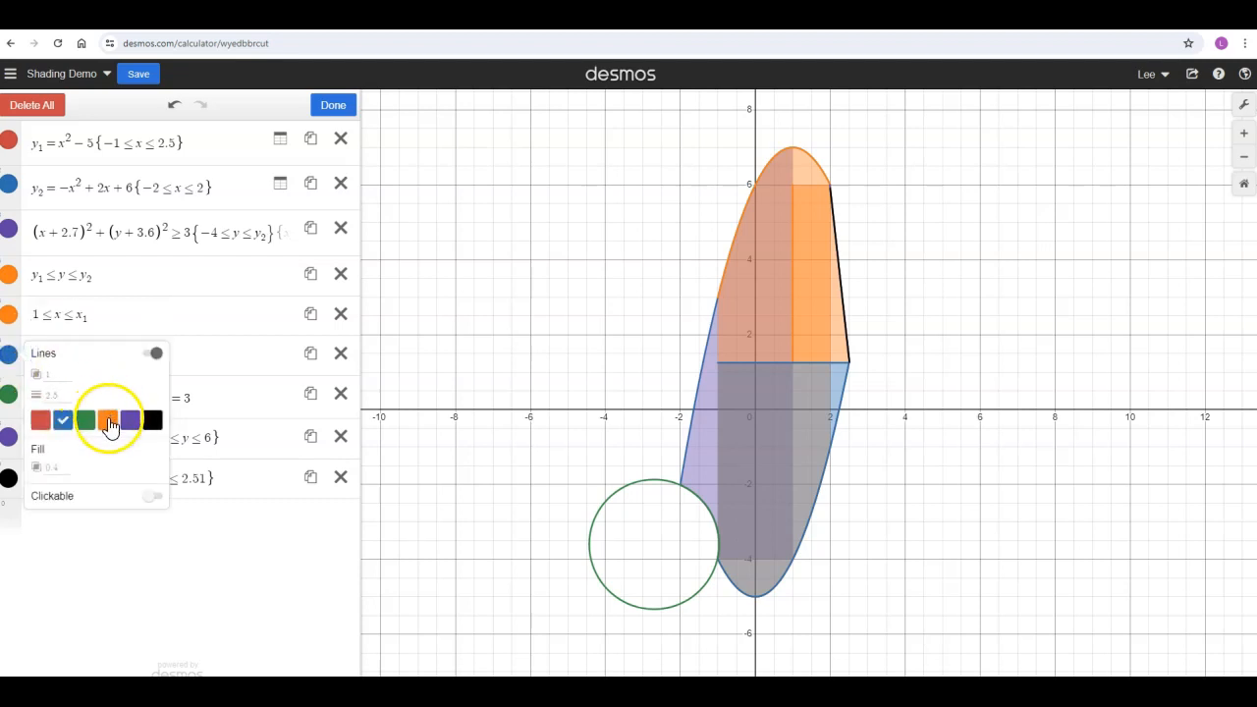
pyautogui.click(107, 420)
pyautogui.click(12, 395)
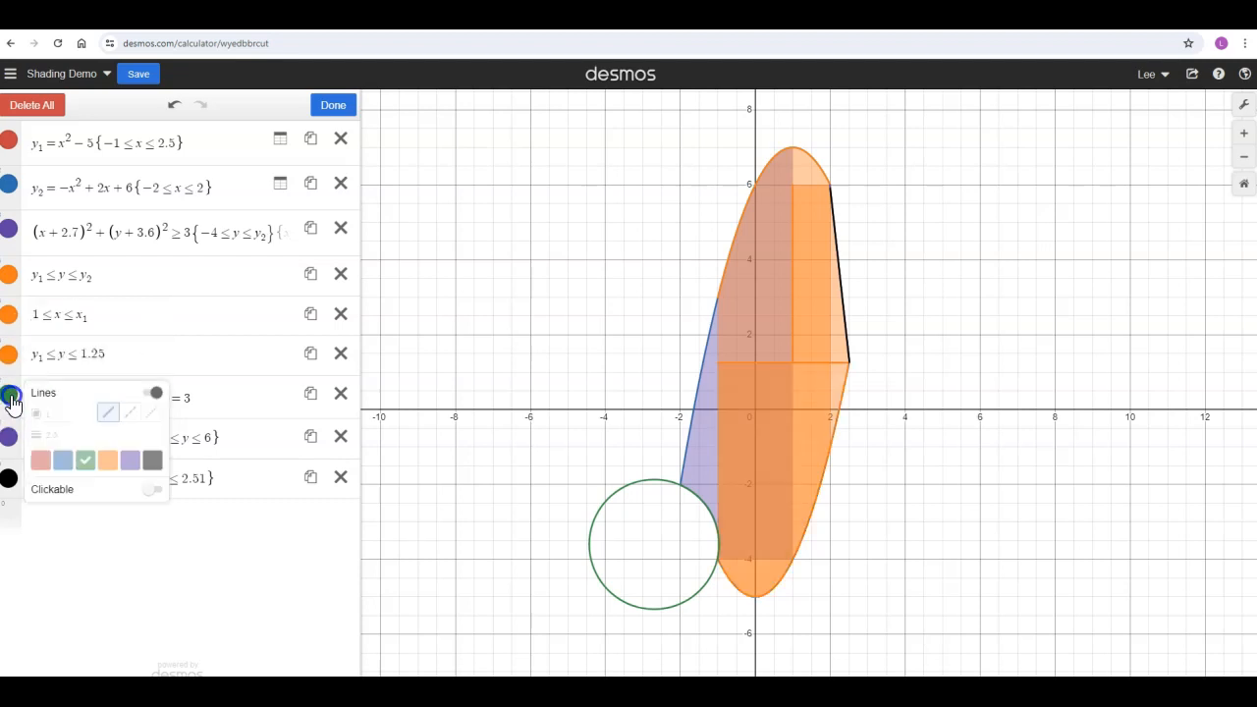
pyautogui.click(107, 460)
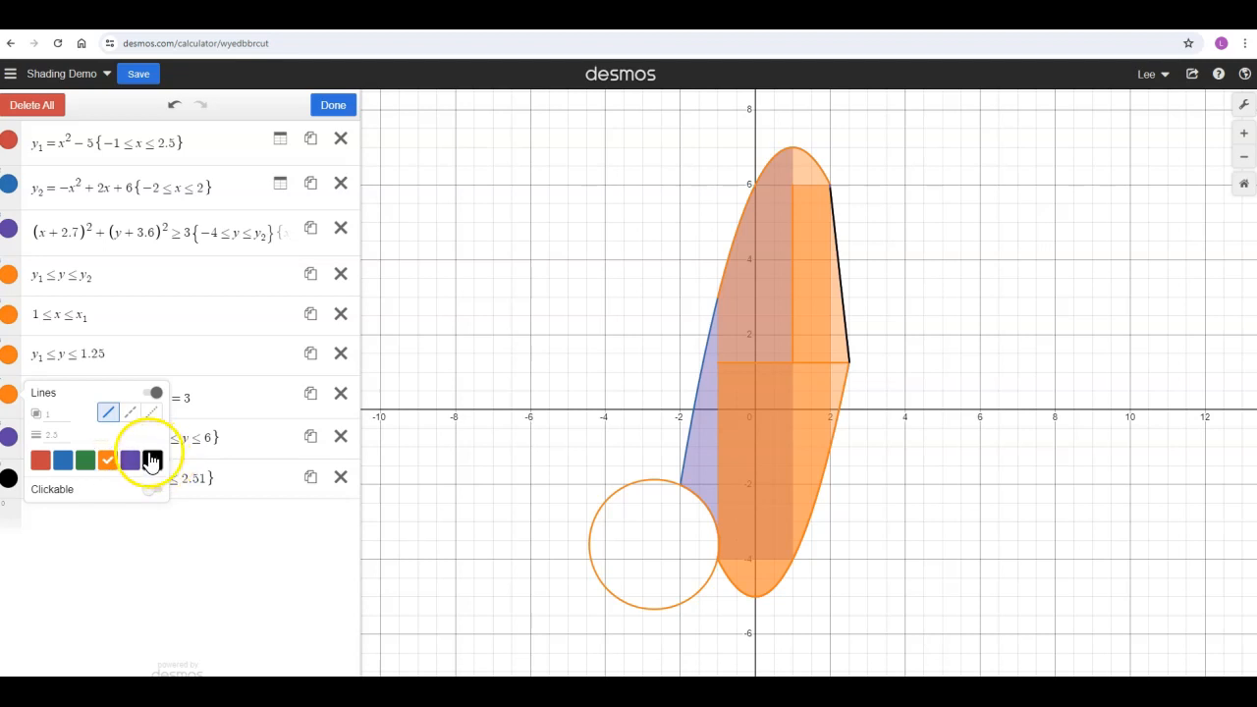
pyautogui.click(13, 402)
pyautogui.click(14, 407)
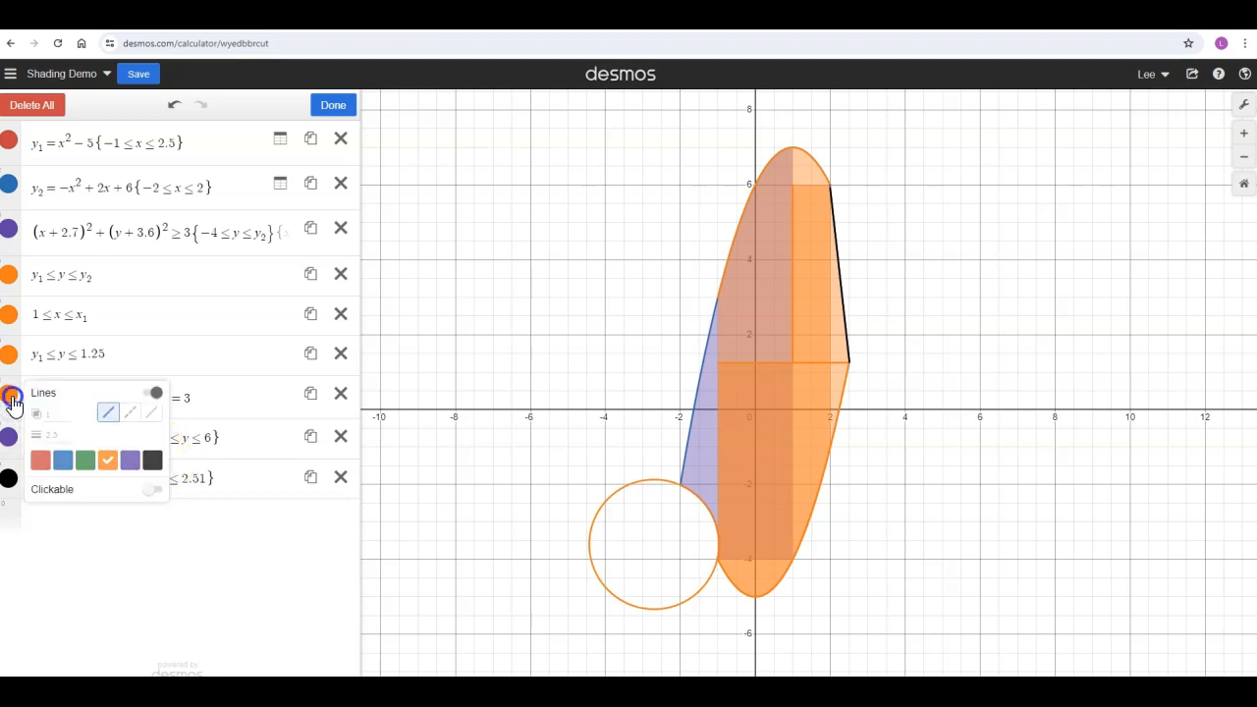
pyautogui.click(85, 460)
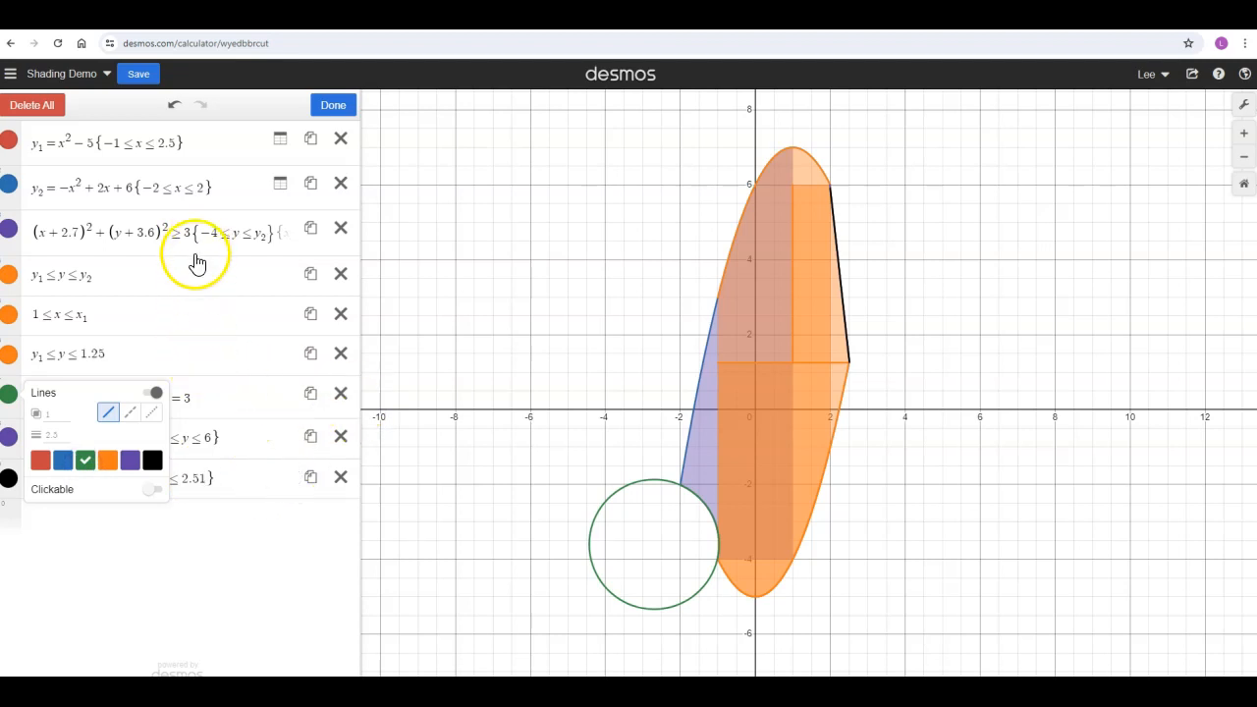
# Recolor the restricted circle inequality orange and set its fill opacity to 1.
pyautogui.click(9, 228)
pyautogui.click(110, 295)
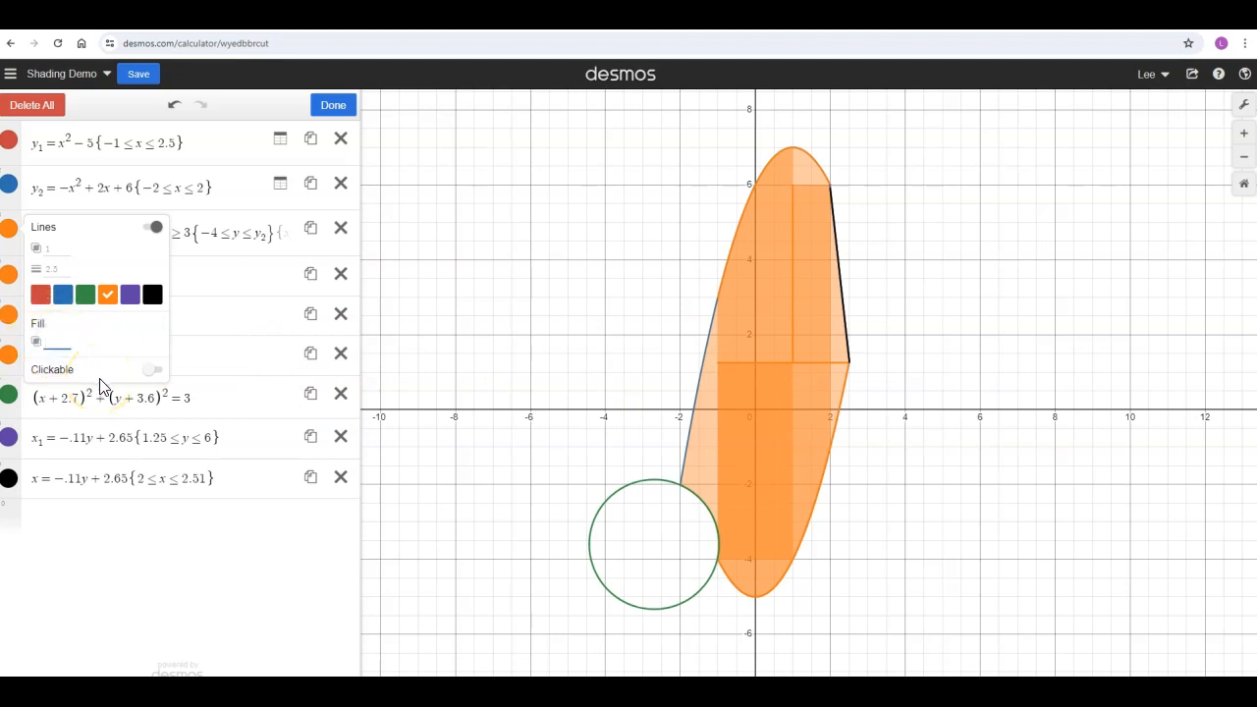
pyautogui.write('1')
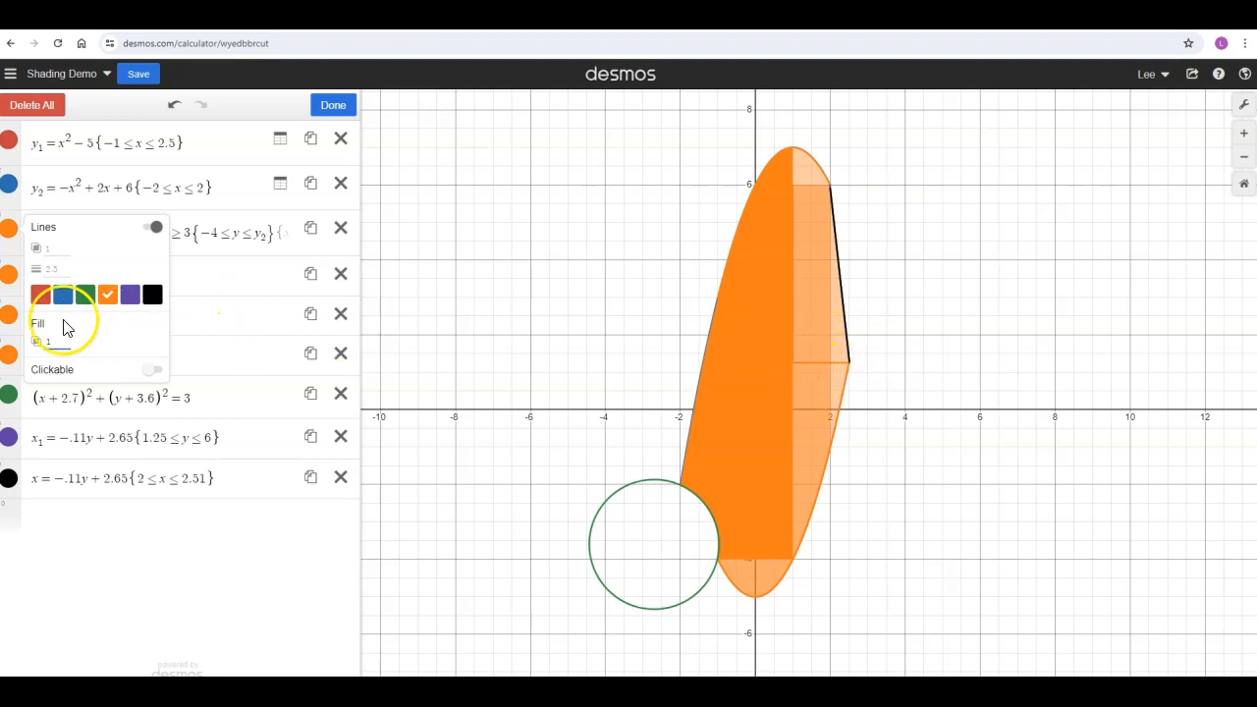
# Set the fill opacity of the inequalities 1 ≤ x ≤ x₁, y₁ ≤ y ≤ y₂ and y₁ ≤ y ≤ 1.25 to 1.
pyautogui.click(9, 318)
pyautogui.click(56, 431)
pyautogui.write('1')
pyautogui.click(8, 275)
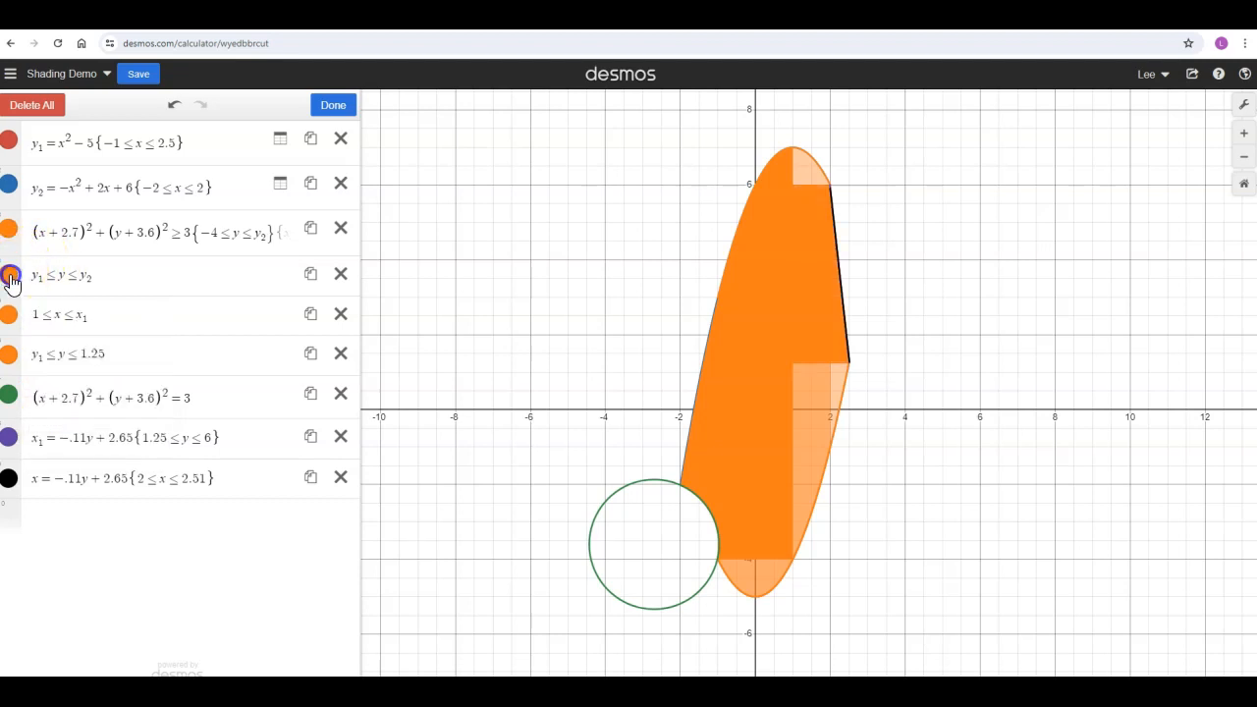
pyautogui.click(52, 388)
pyautogui.write('1')
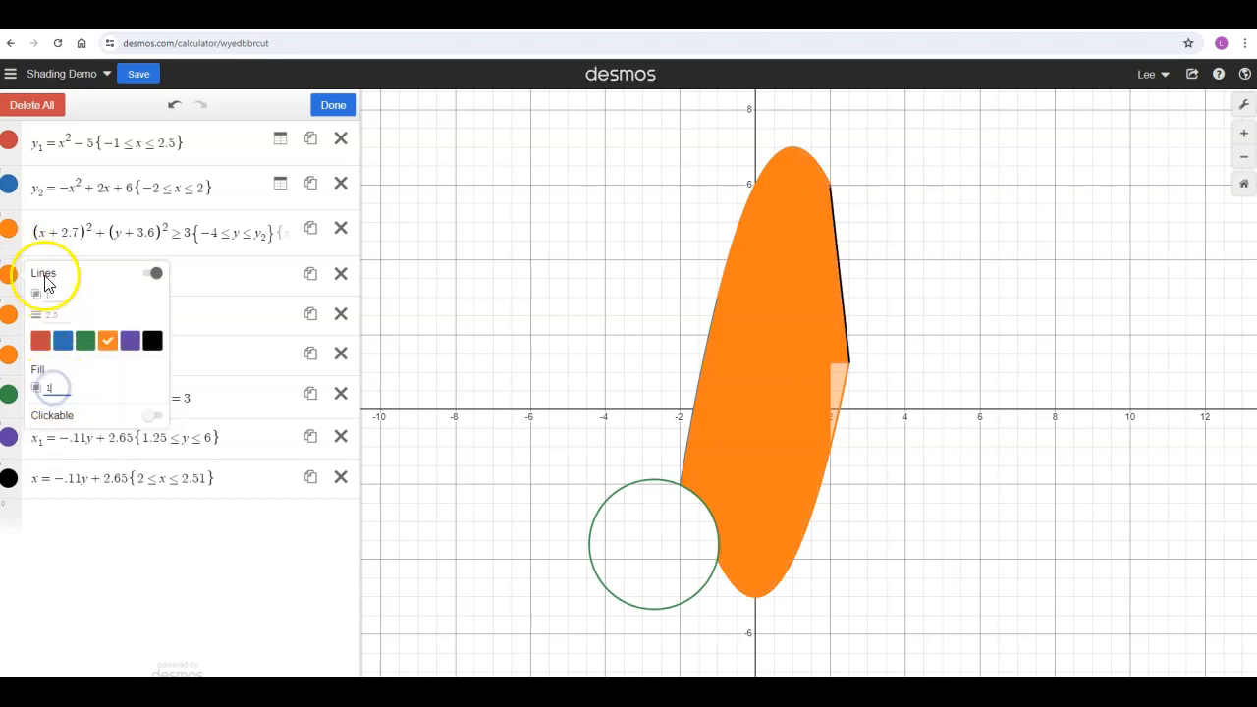
pyautogui.click(9, 228)
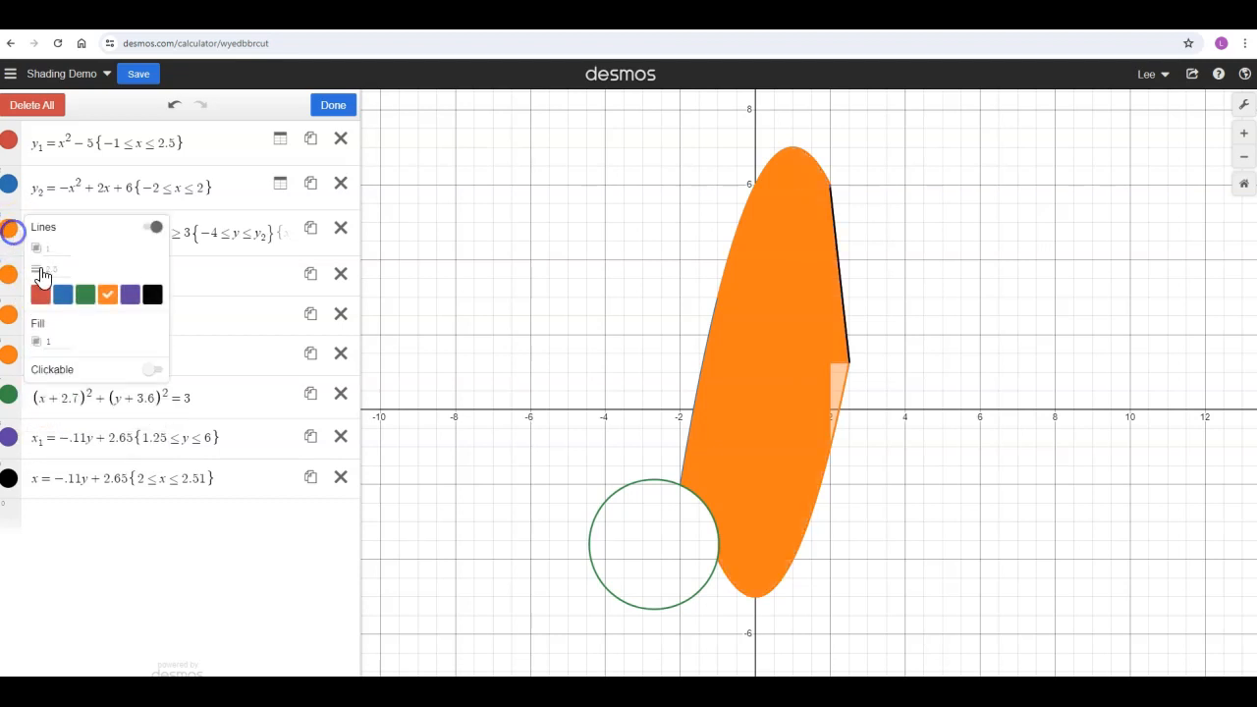
pyautogui.click(9, 354)
pyautogui.click(59, 398)
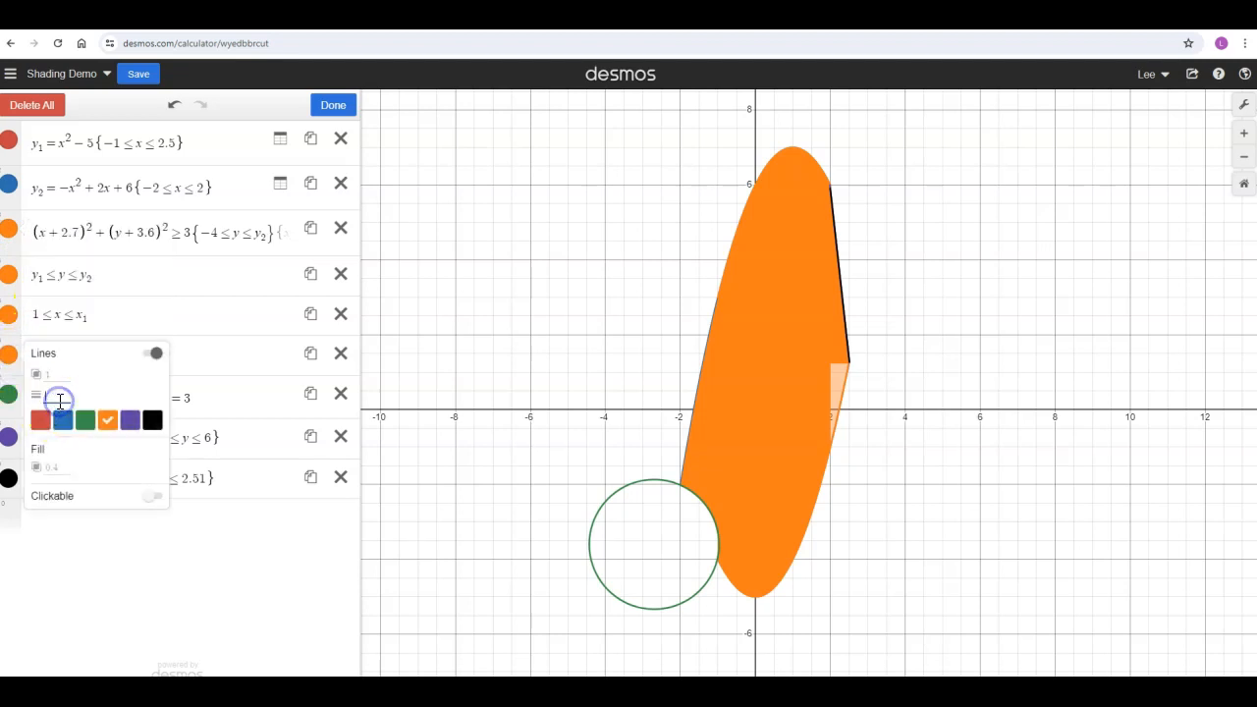
pyautogui.click(49, 467)
pyautogui.write('1')
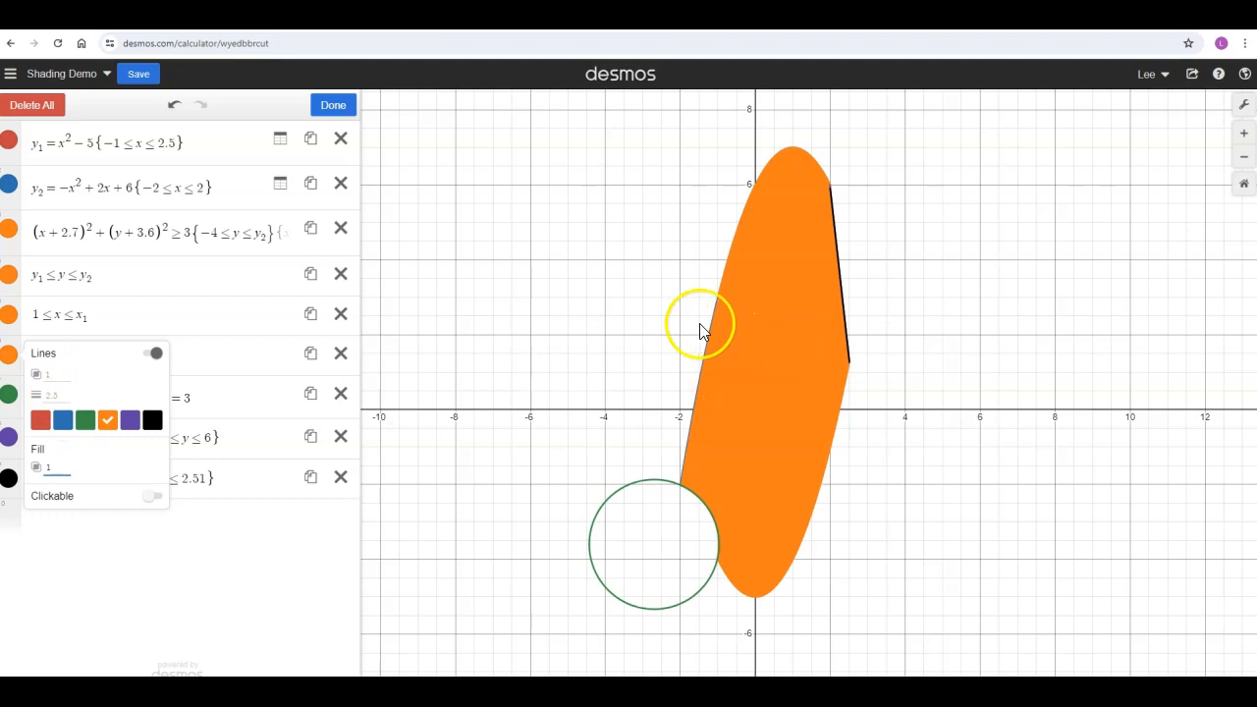
# Set the line thickness of all four orange inequalities to 1.
pyautogui.click(51, 394)
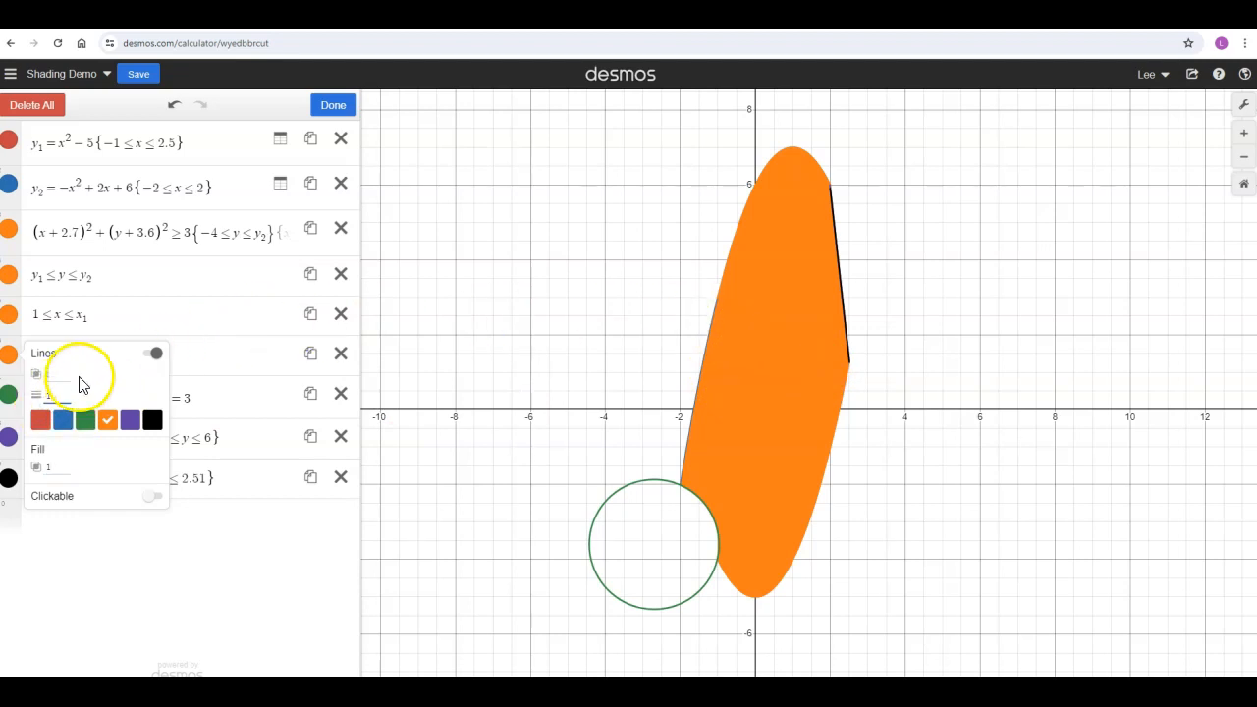
pyautogui.click(10, 313)
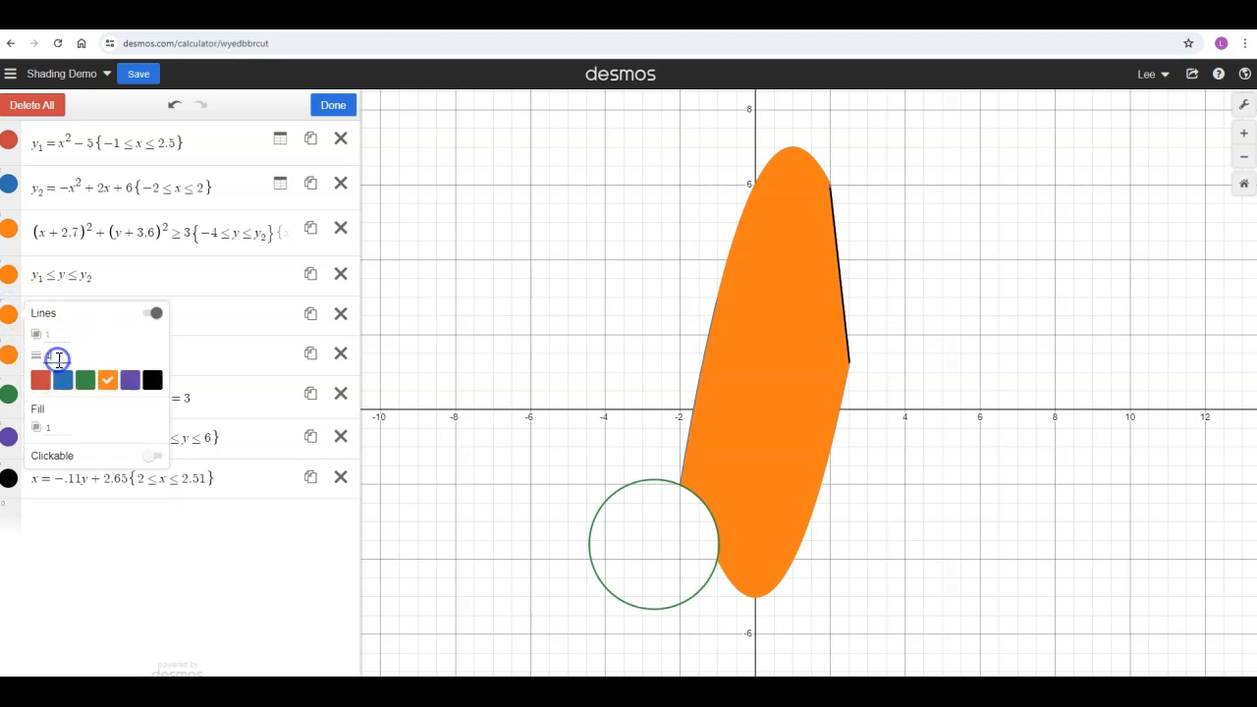
pyautogui.click(9, 275)
pyautogui.click(46, 315)
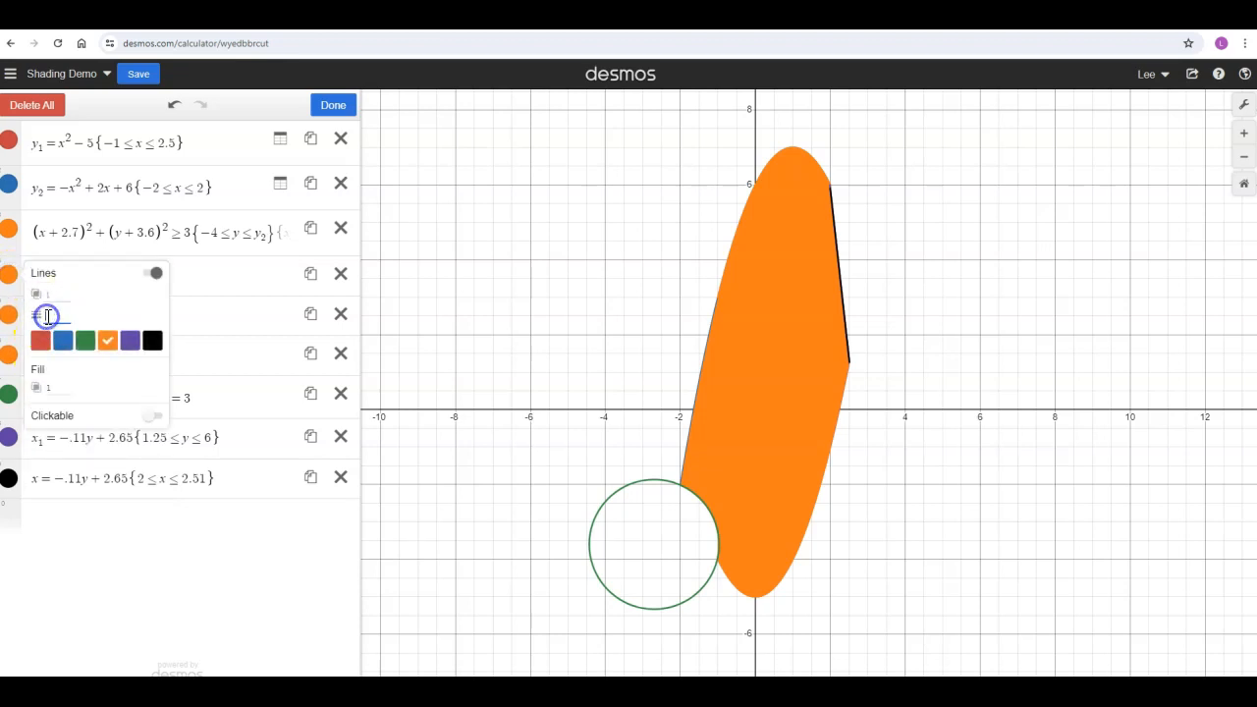
pyautogui.click(11, 239)
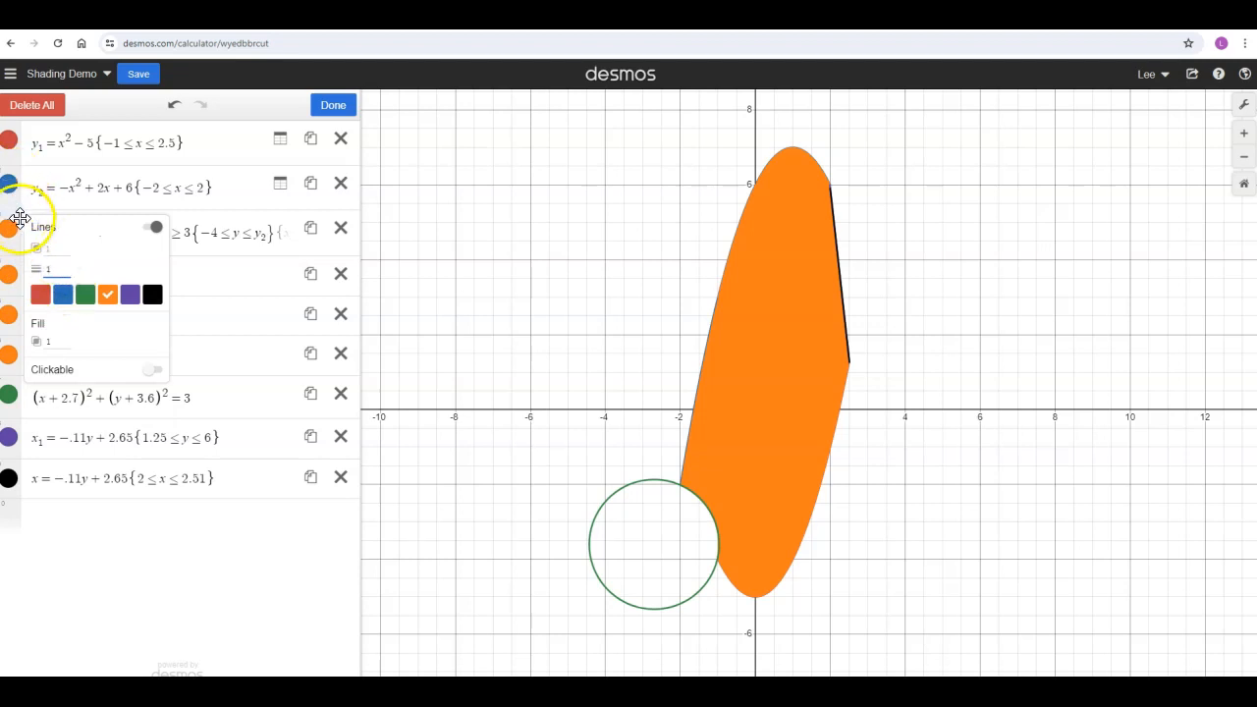
# Move the four orange inequalities above the parabola equations in the expression list.
pyautogui.moveTo(13, 216); pyautogui.dragTo(23, 130)
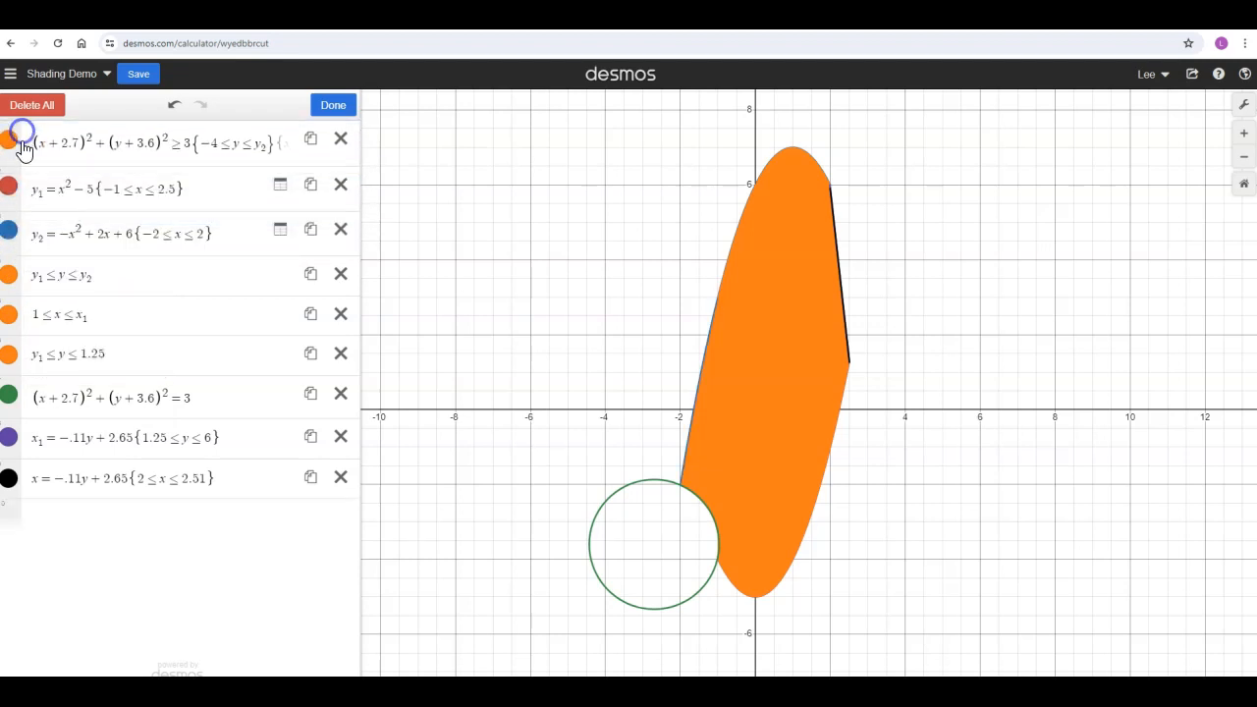
pyautogui.moveTo(17, 260); pyautogui.dragTo(29, 185)
pyautogui.moveTo(14, 301); pyautogui.dragTo(35, 209)
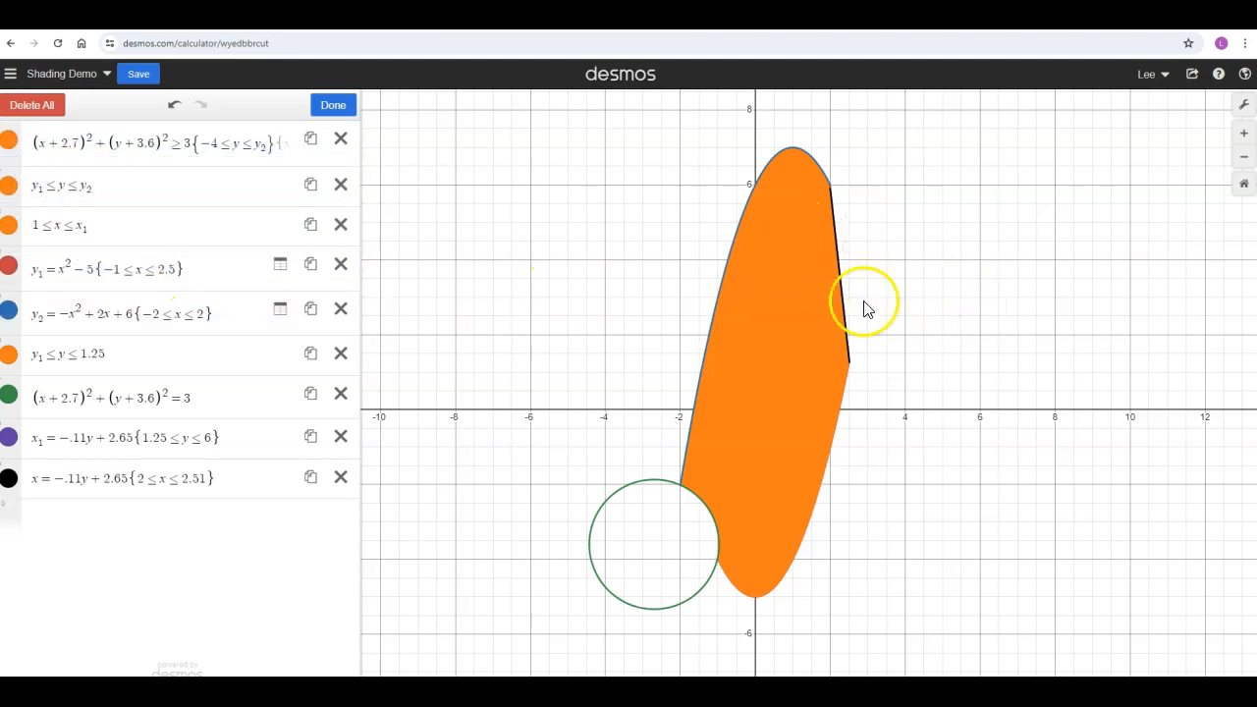
pyautogui.moveTo(14, 346); pyautogui.dragTo(17, 263)
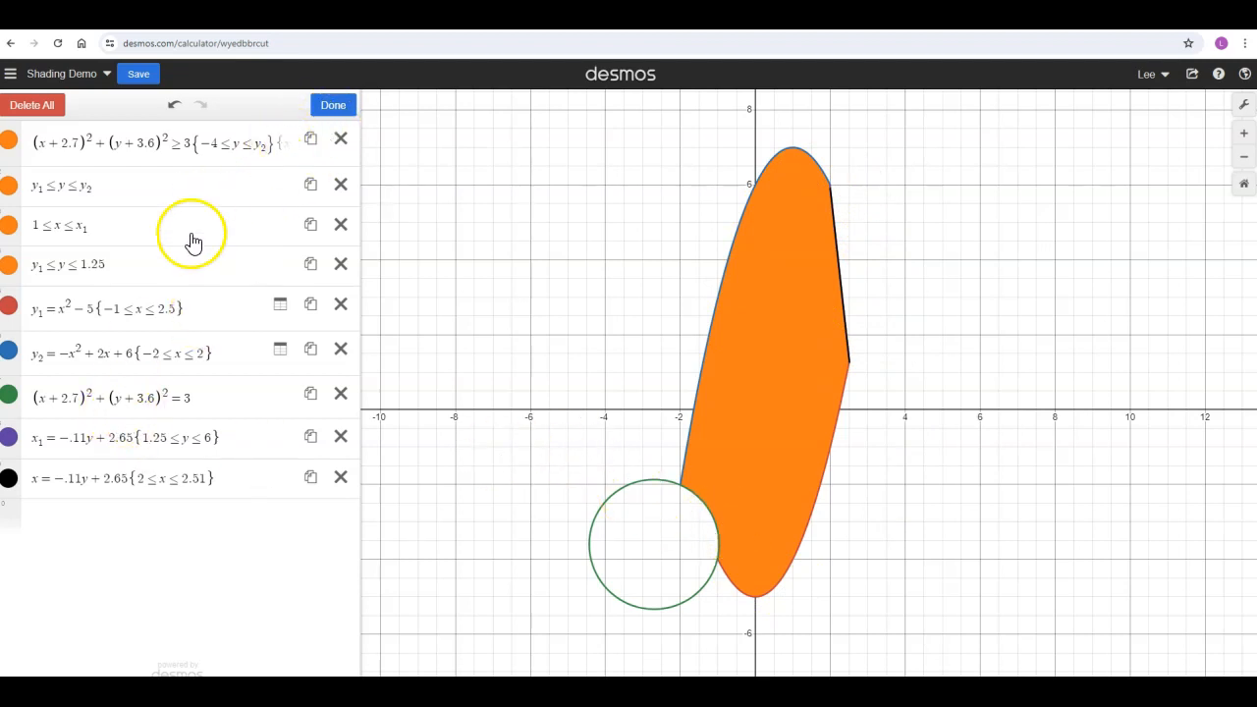
# Set the line thickness of the blue parabola, the green circle, the x₁ line and the red parabola to 4, and finish editing the list.
pyautogui.click(12, 355)
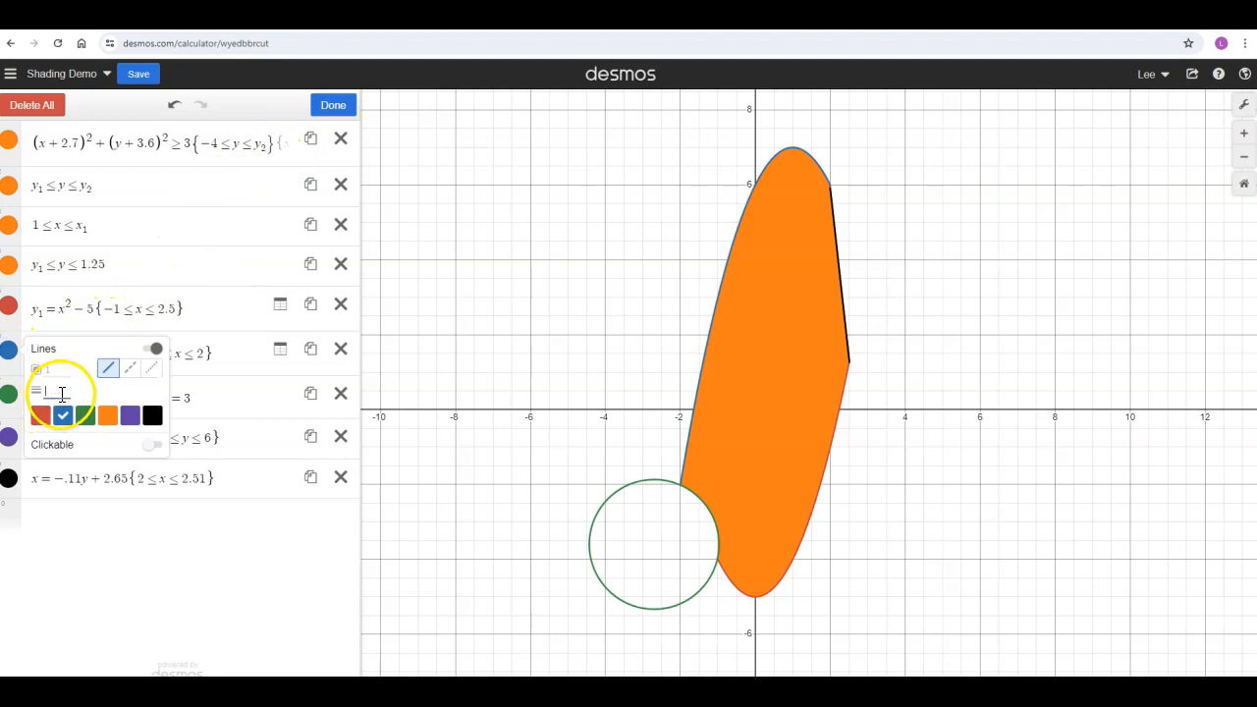
pyautogui.write('4')
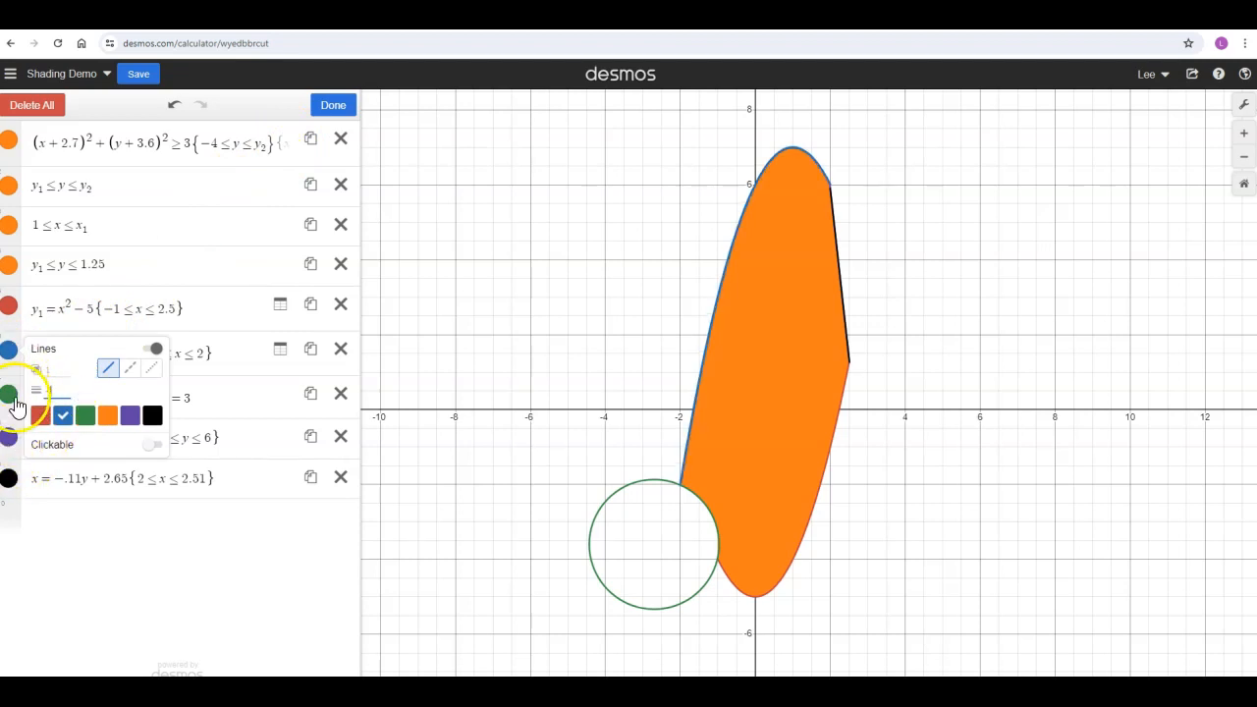
pyautogui.click(17, 398)
pyautogui.click(56, 433)
pyautogui.write('4')
pyautogui.click(12, 434)
pyautogui.click(58, 474)
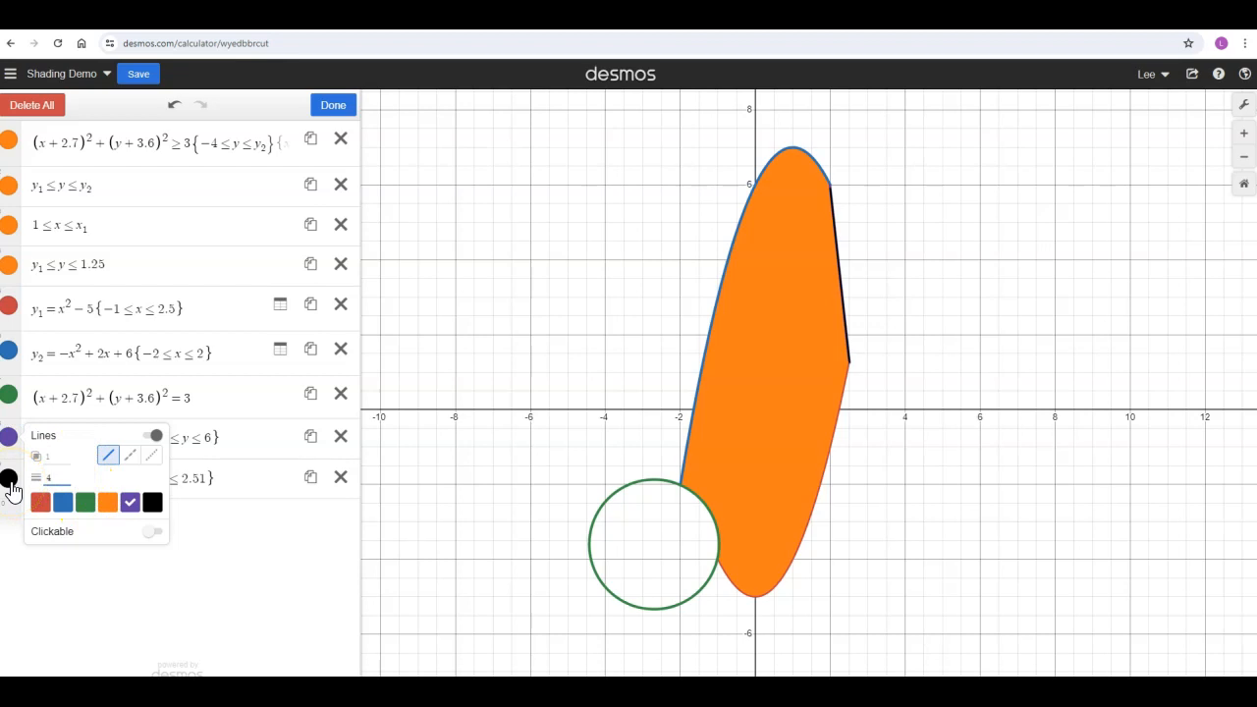
pyautogui.click(9, 306)
pyautogui.click(62, 341)
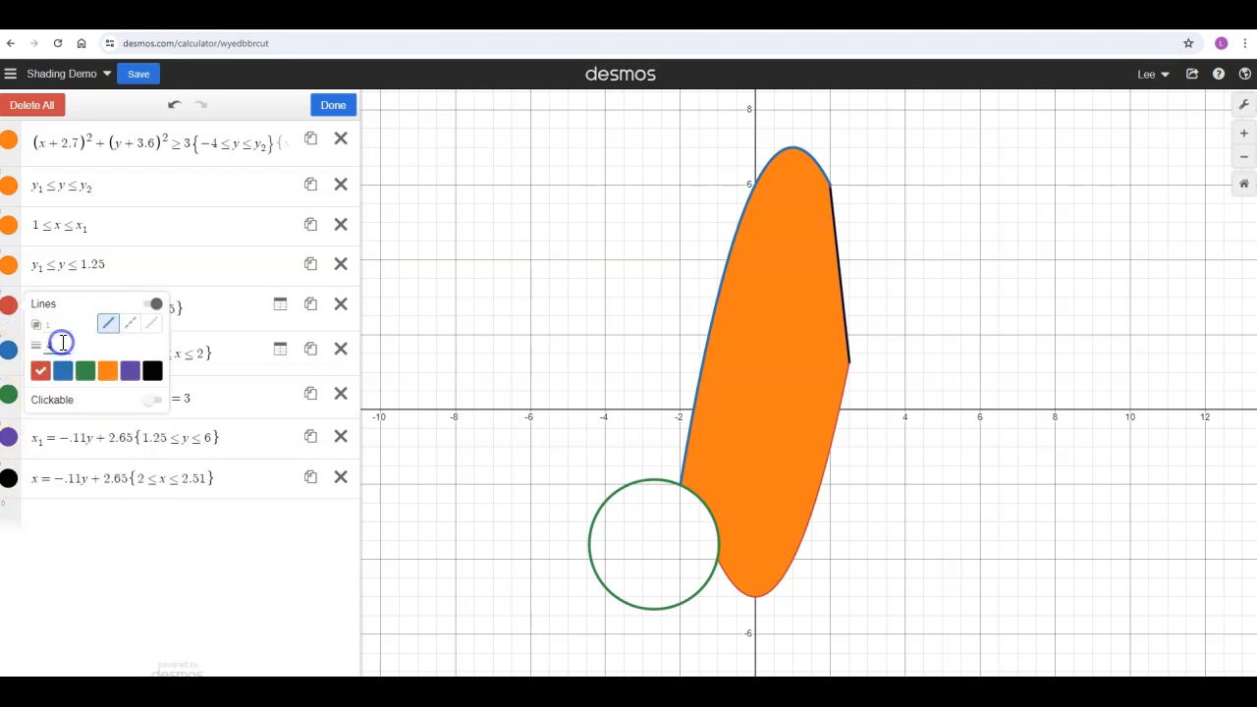
pyautogui.click(912, 439)
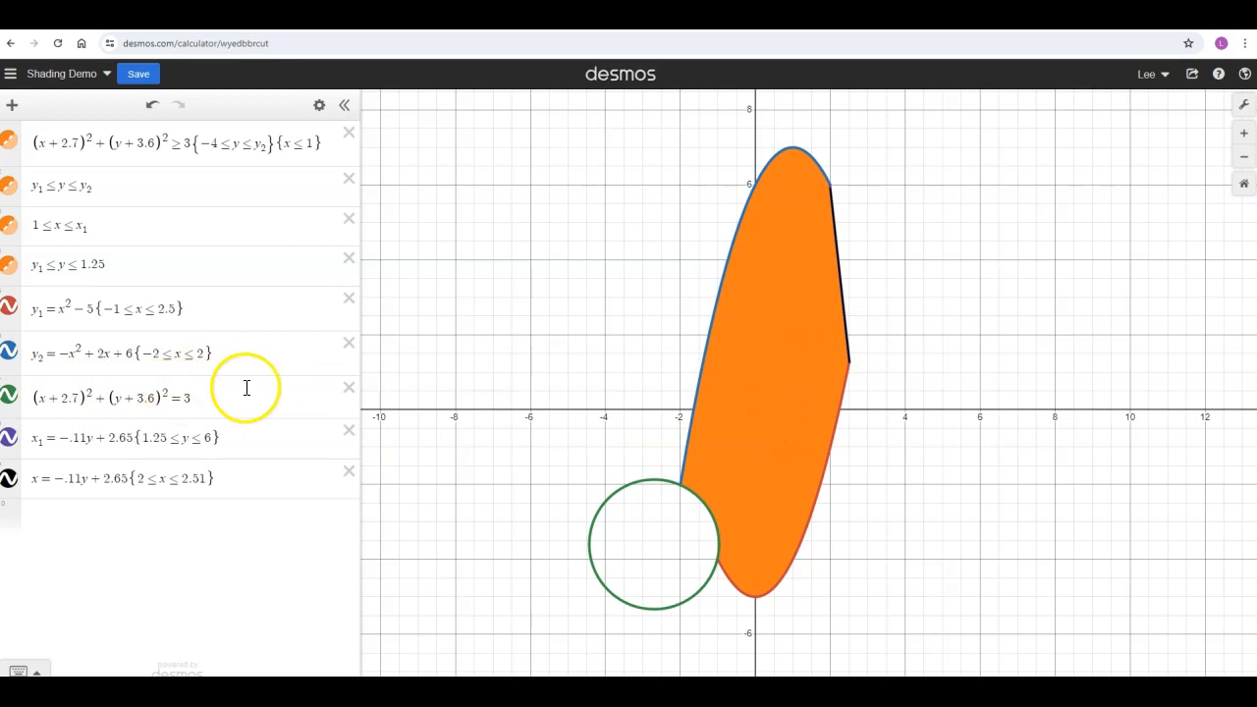
# Put a minus sign in front of the green circle's equation and change its equals sign to ≤.
pyautogui.click(35, 397)
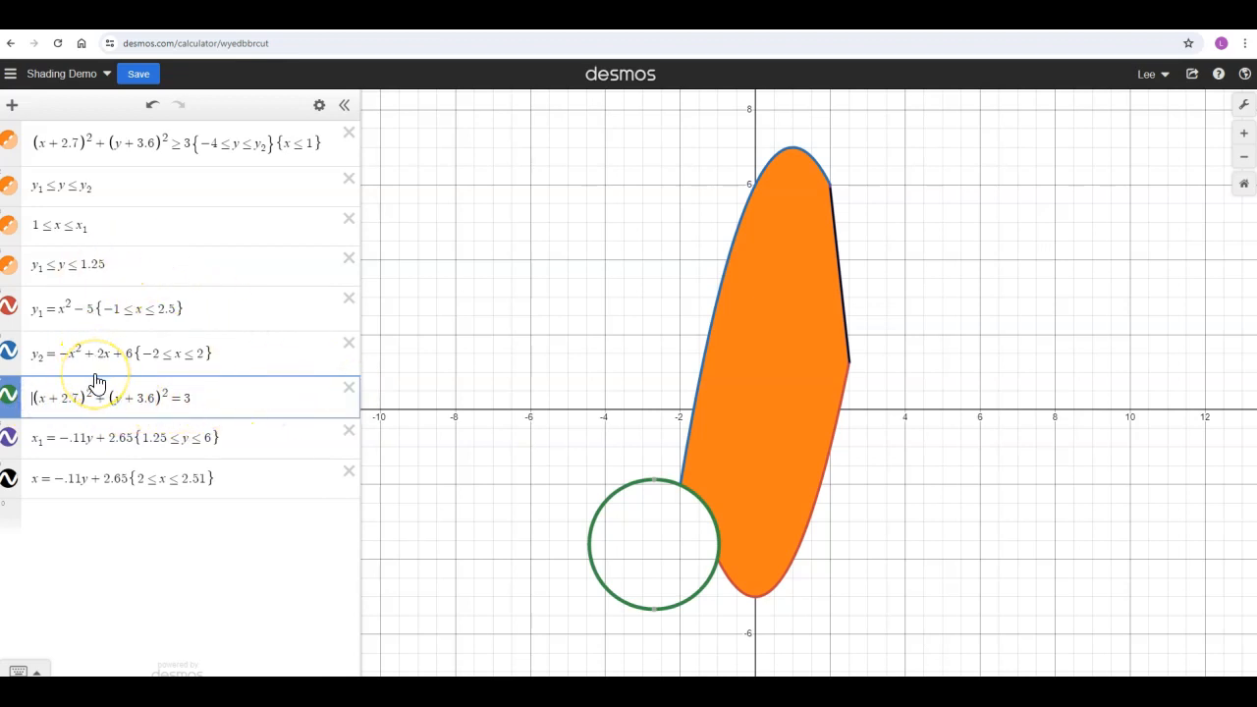
pyautogui.write('-')
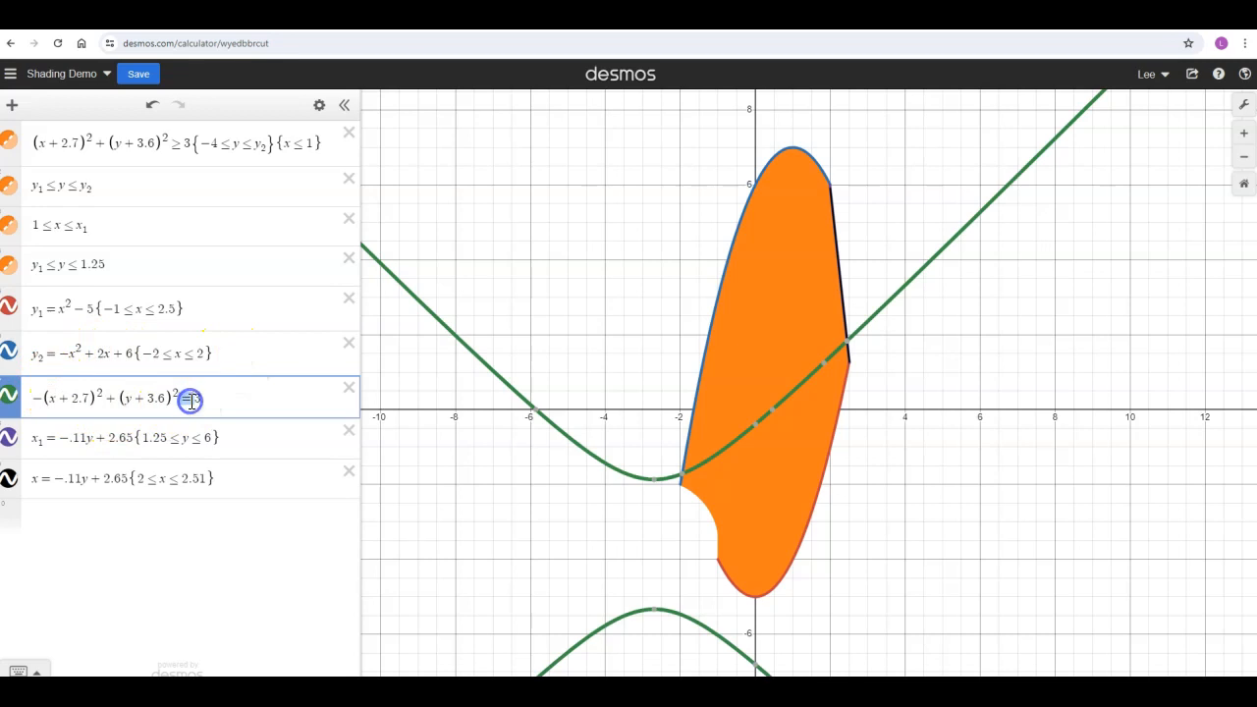
pyautogui.write('<')
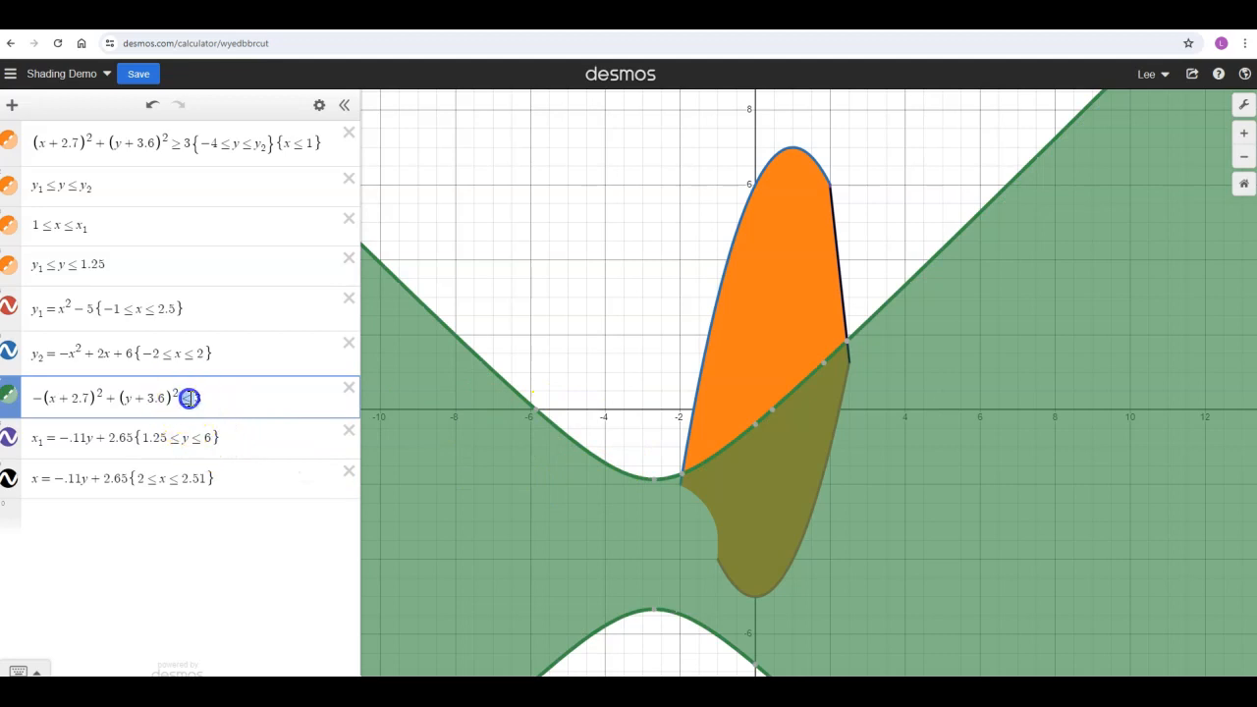
# Flip the green hyperbola's inequality to ≥ and restrict it with {y ≤ x + 5}.
pyautogui.write('>')
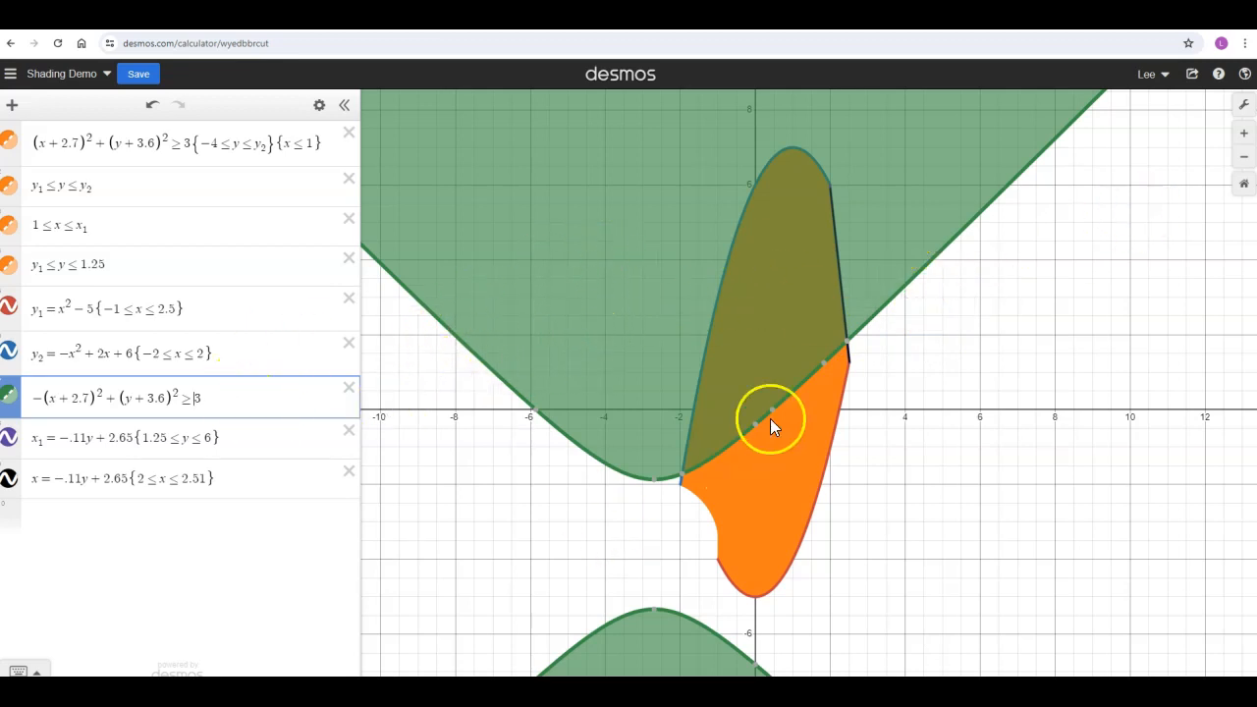
pyautogui.click(251, 393)
pyautogui.write('{y ')
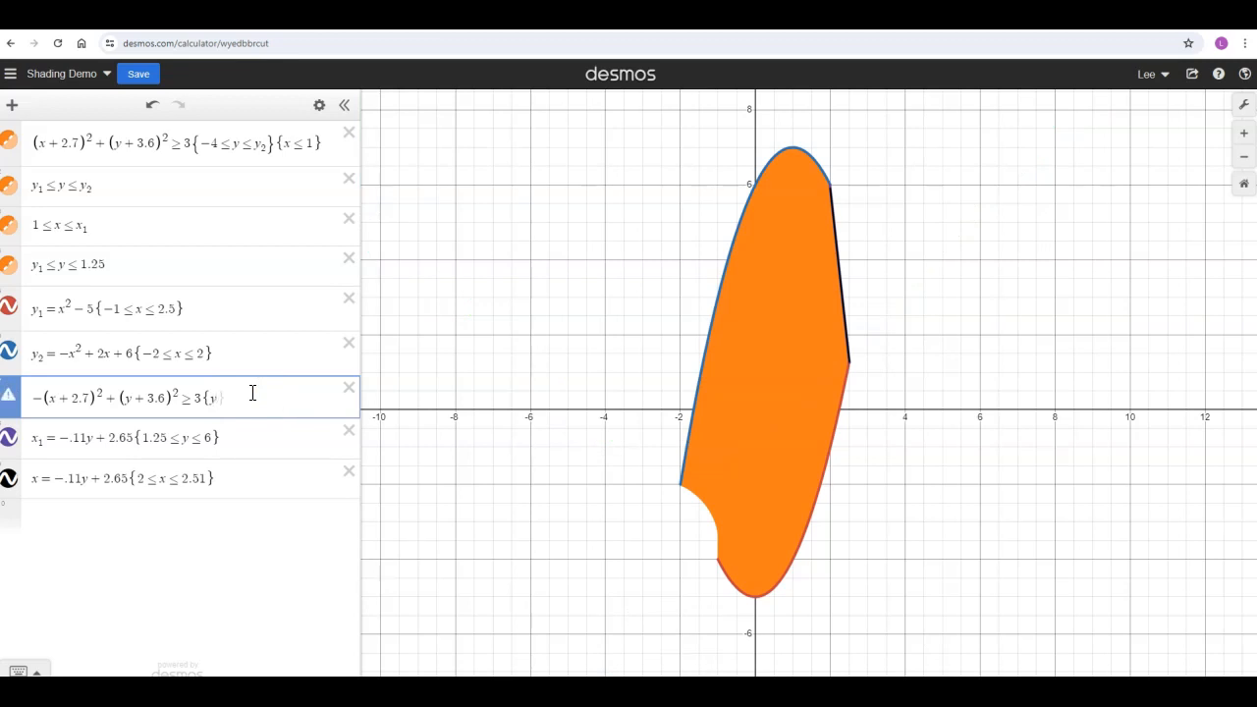
pyautogui.write('> x')
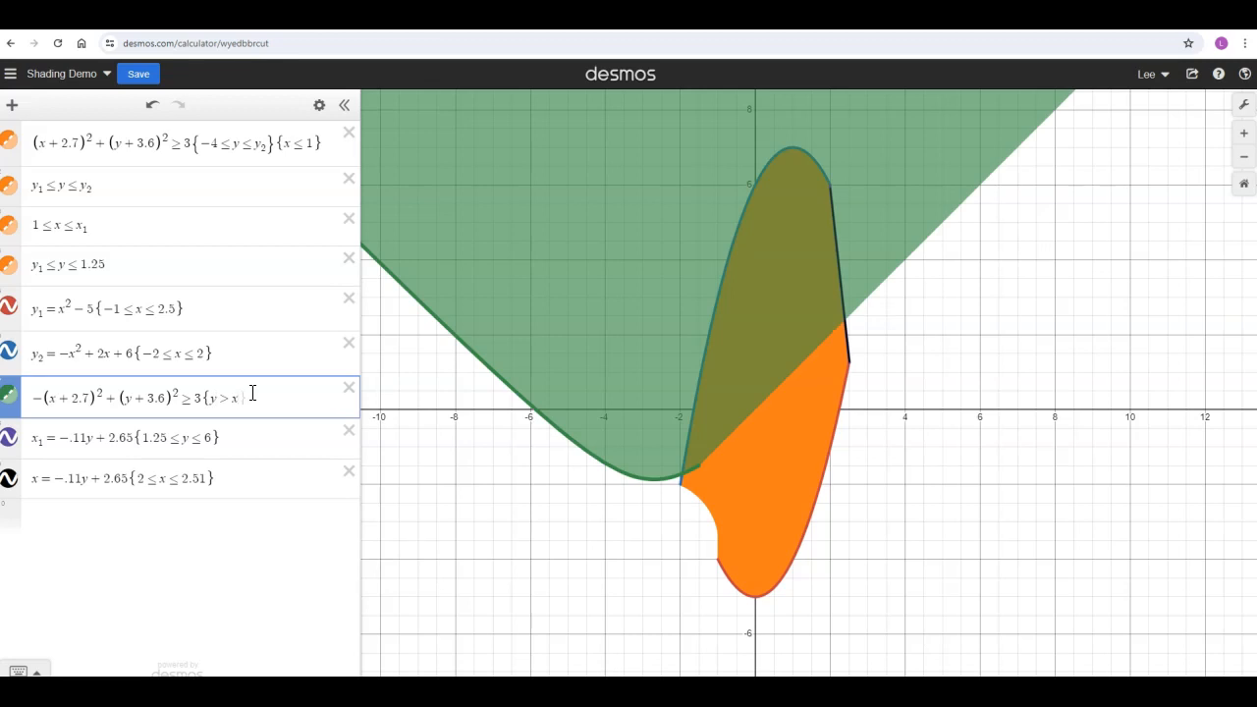
pyautogui.press('BackSpace')
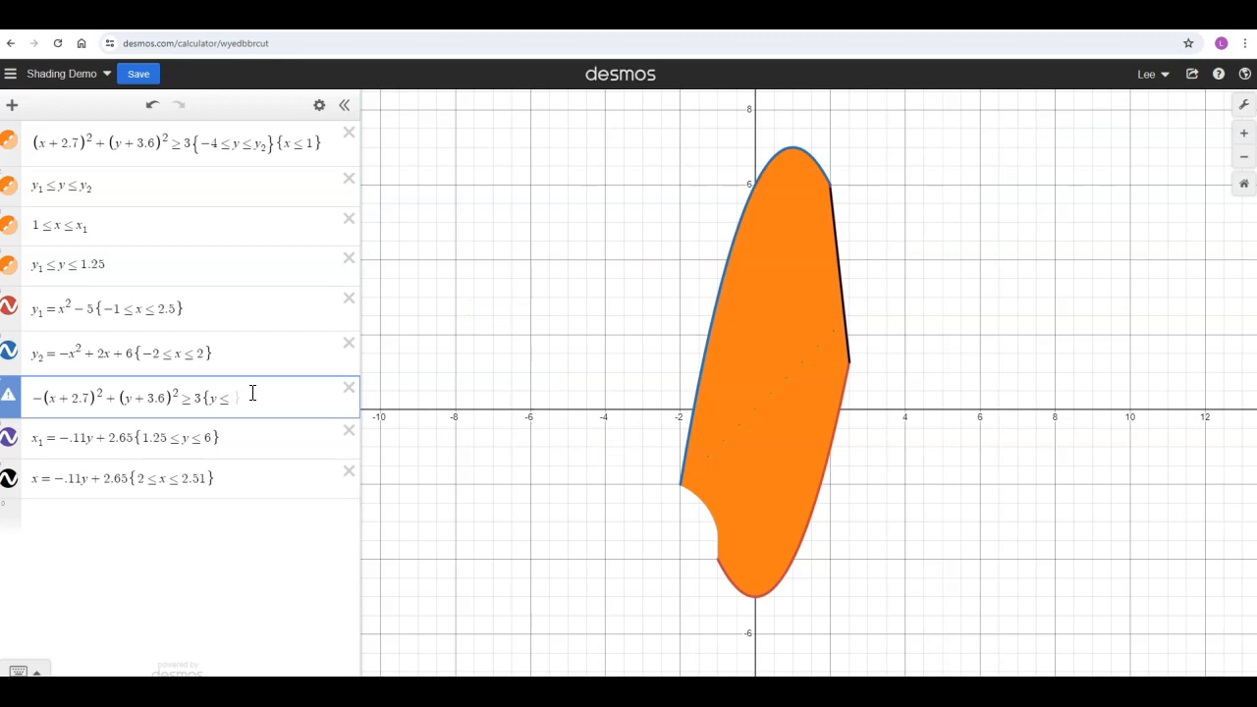
pyautogui.write('+3')
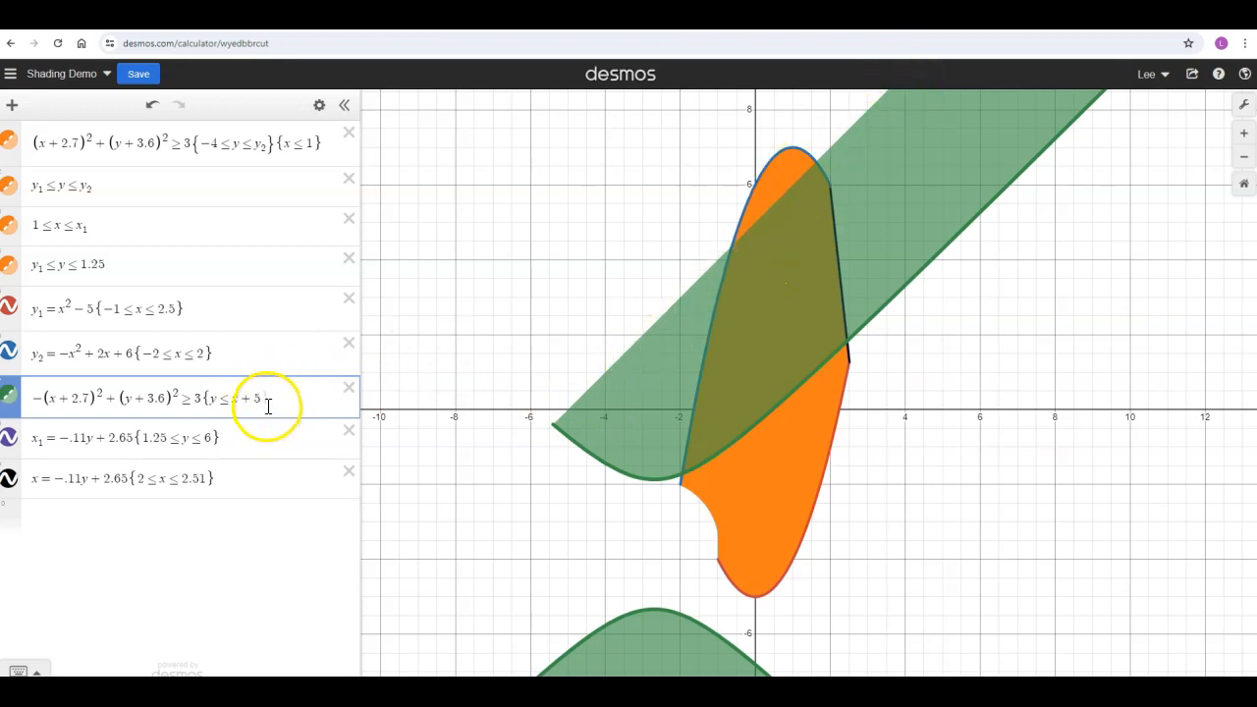
# Add a lower bound of −3 to the y restriction on the green hyperbola inequality.
pyautogui.click(211, 400)
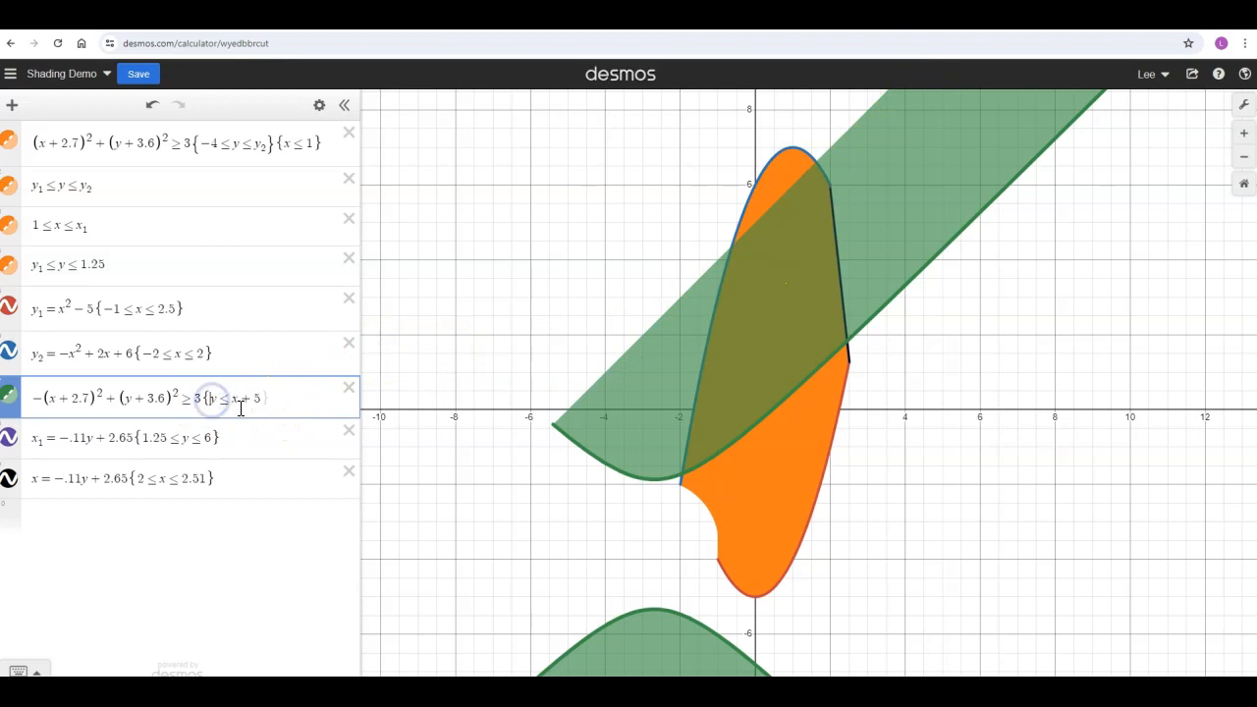
pyautogui.write('<')
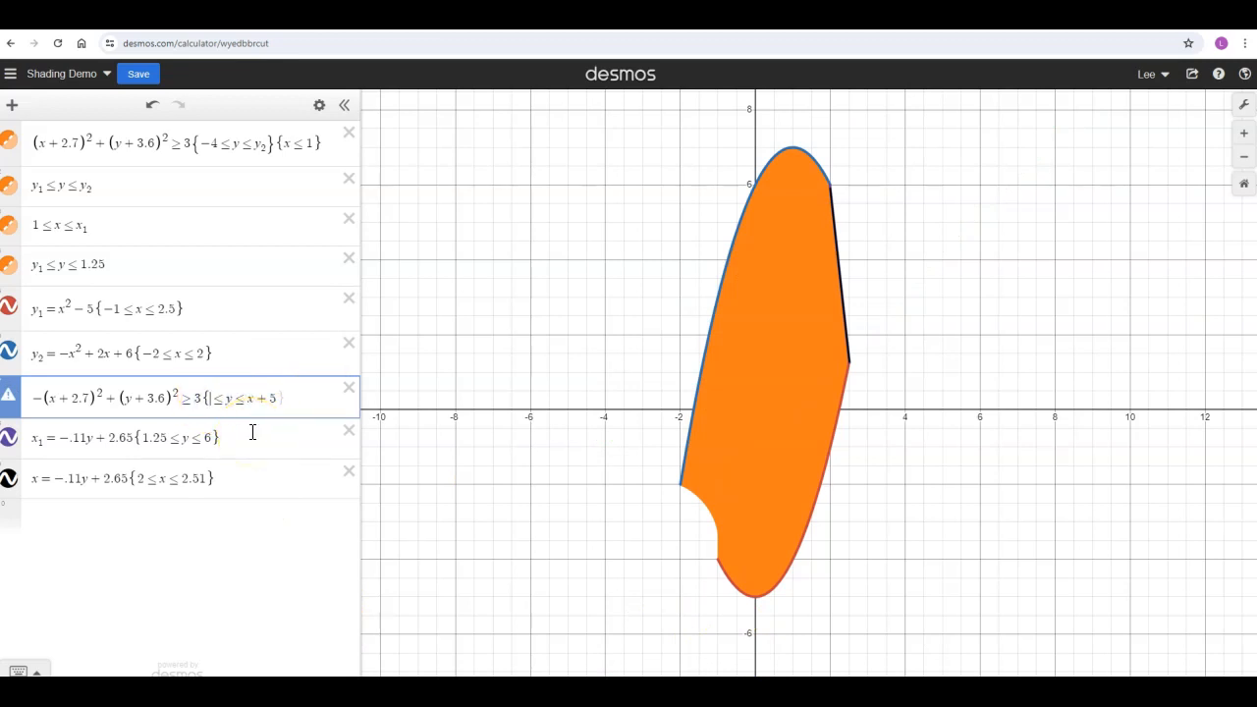
pyautogui.write('-3')
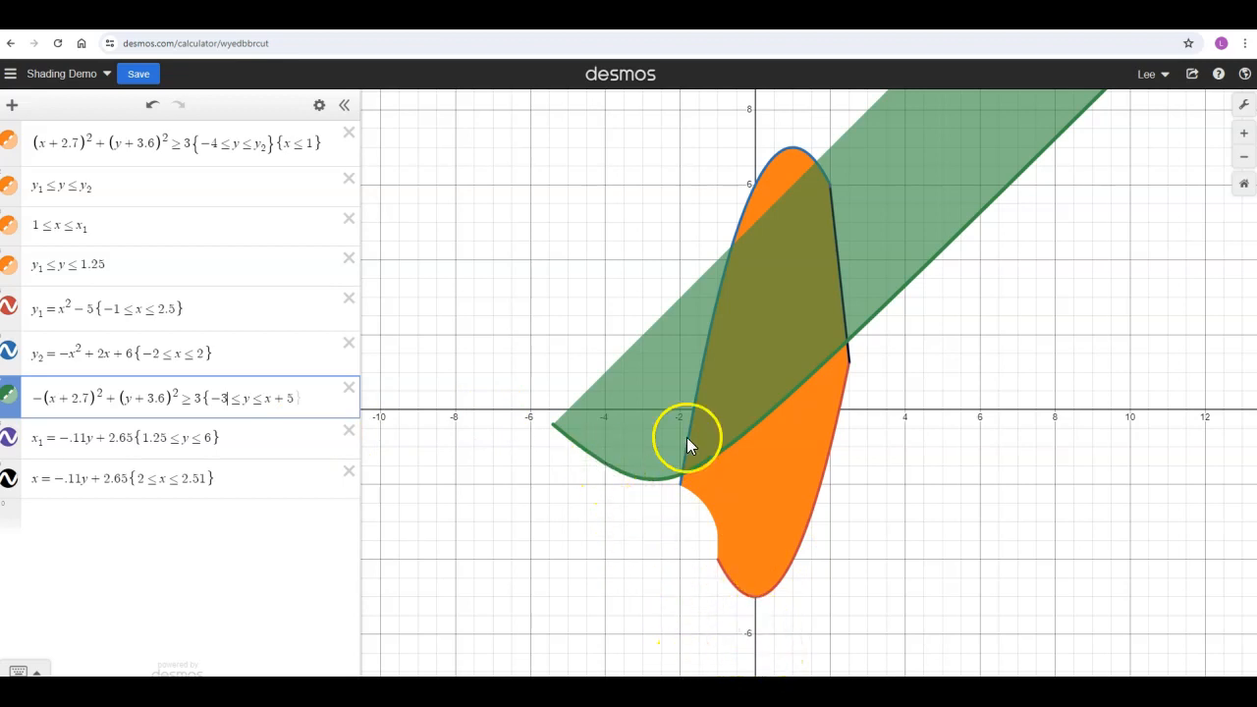
# Add a second restriction {y ≤ −x + 2} to the green hyperbola inequality, and hide and reshow its graph.
pyautogui.click(295, 397)
pyautogui.write('{y')
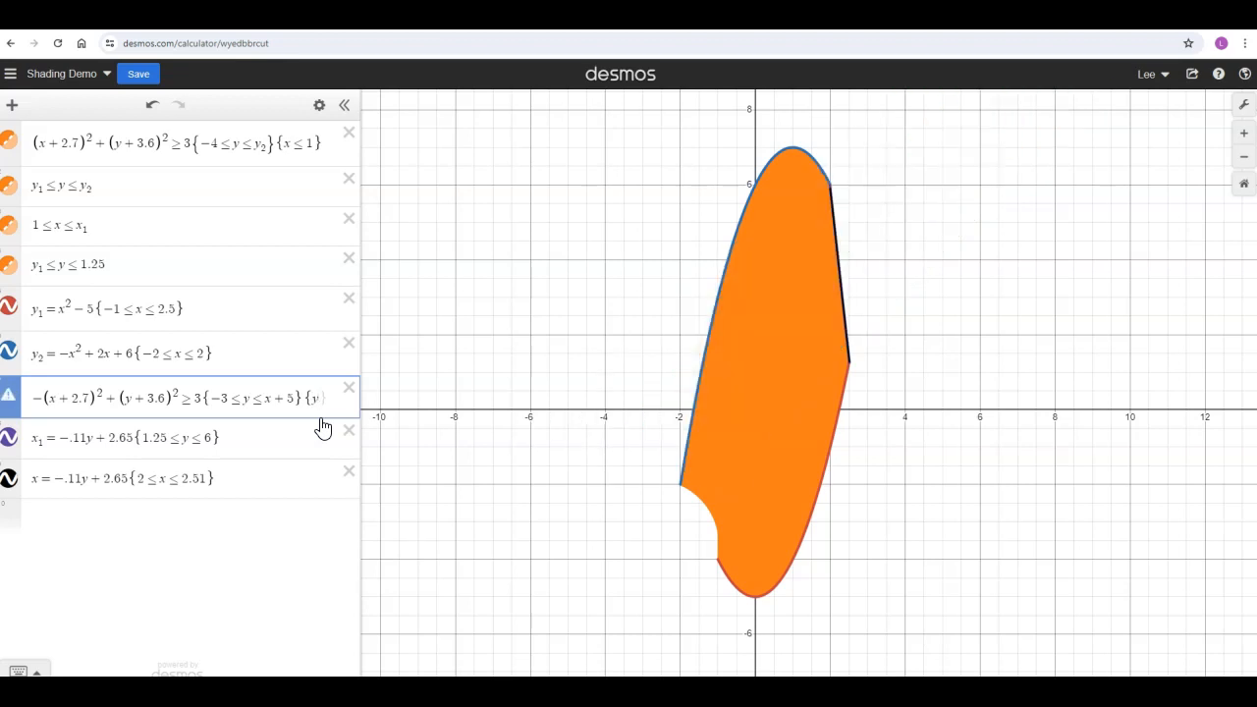
pyautogui.write('<')
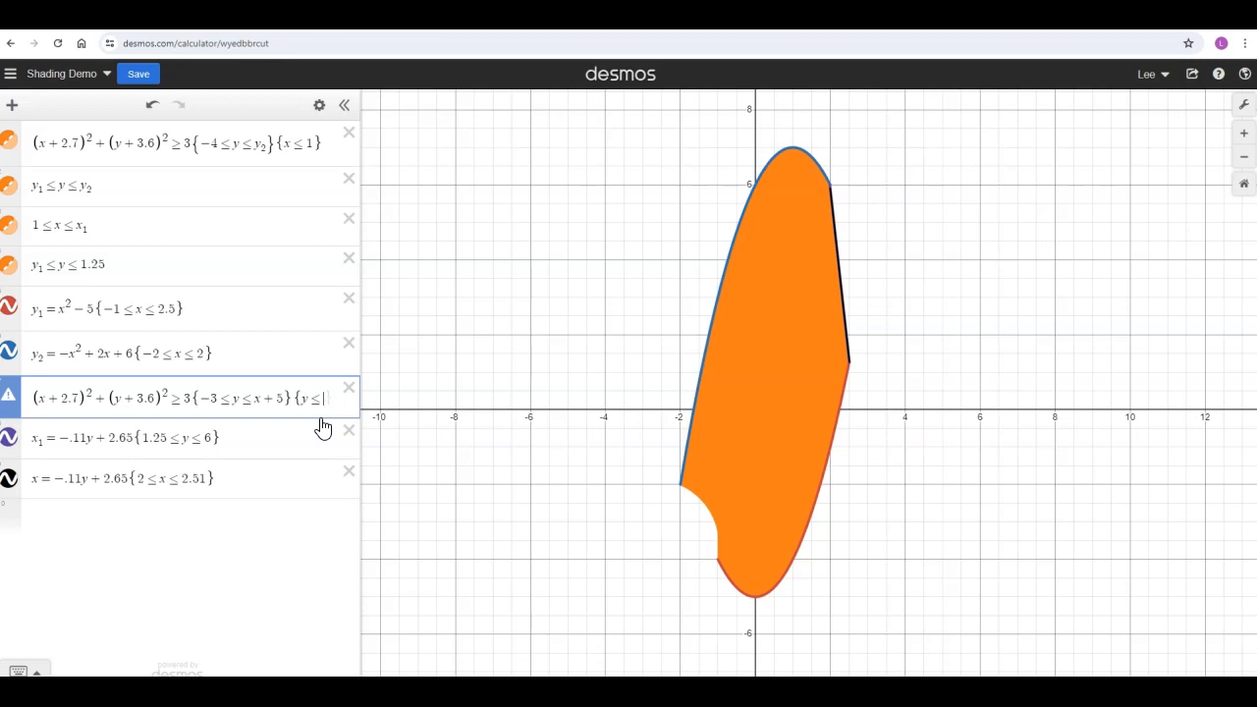
pyautogui.write('-x')
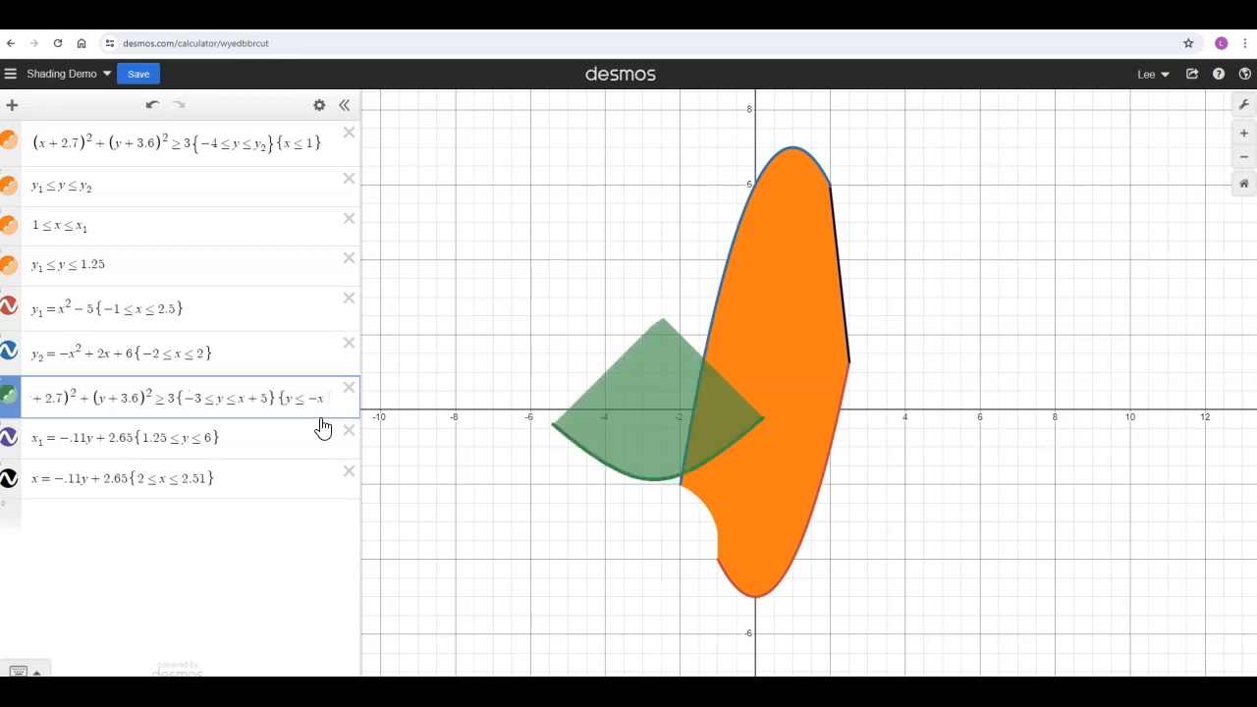
pyautogui.write('+2')
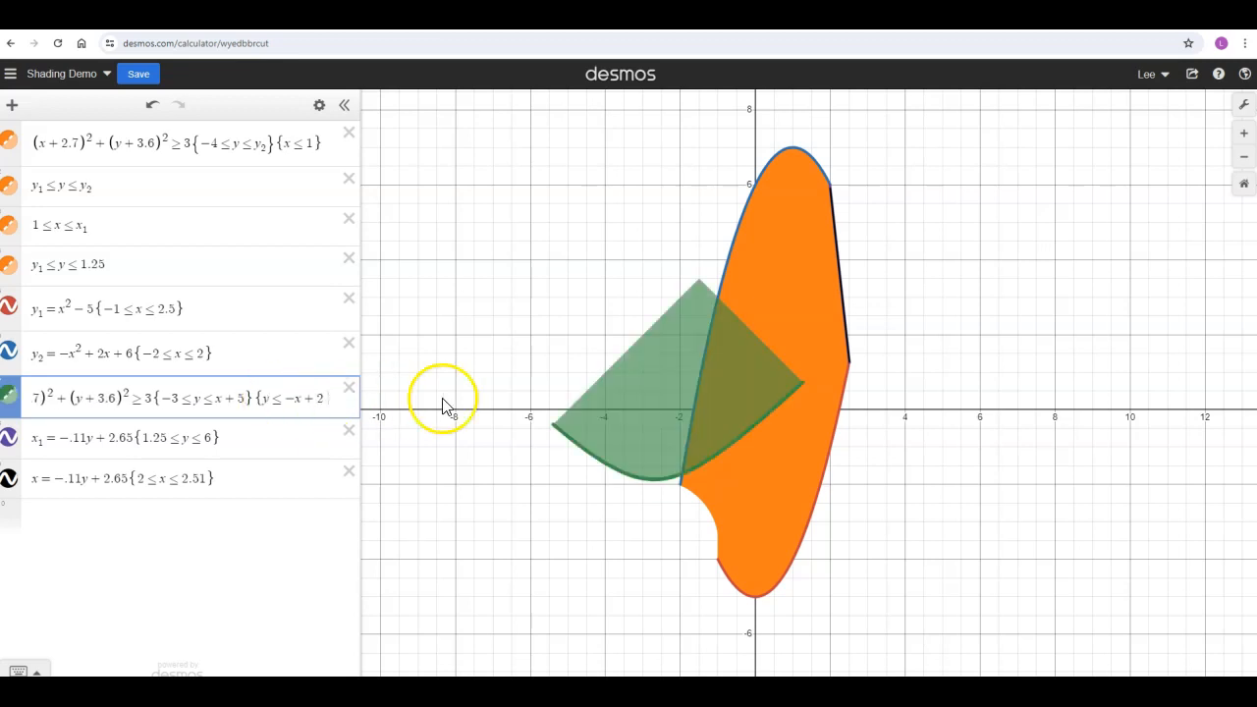
pyautogui.press('Right')
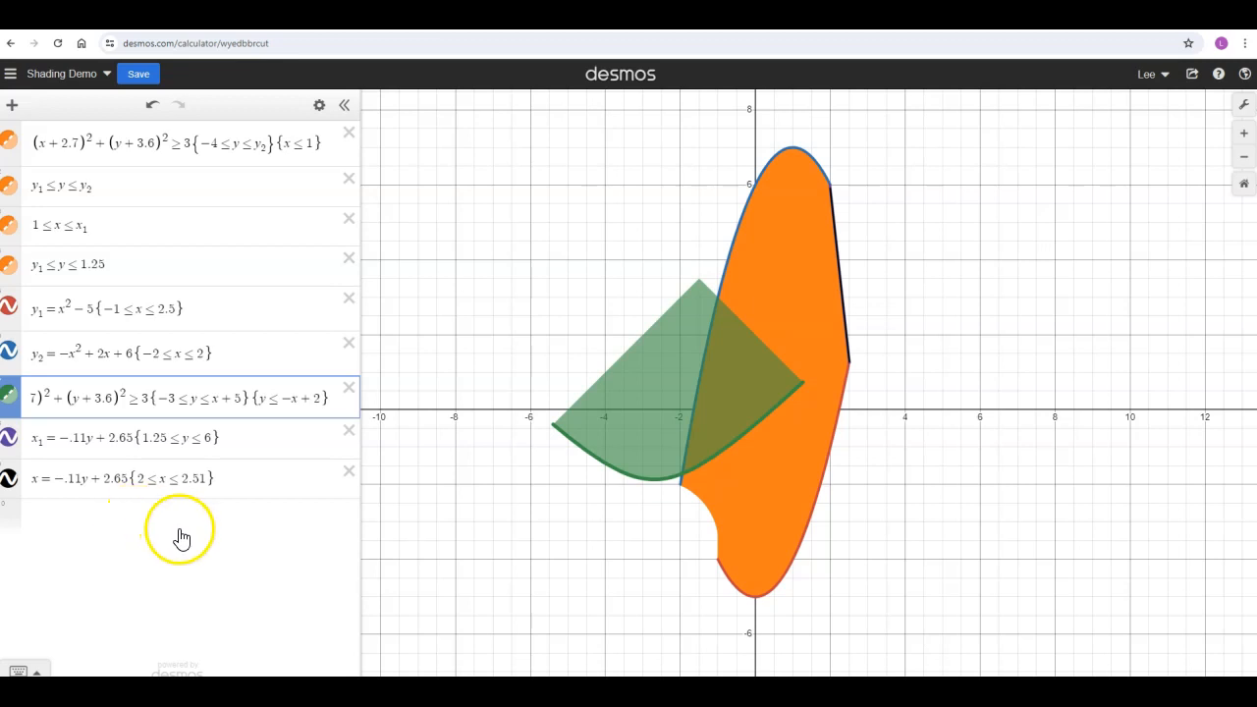
pyautogui.click(9, 399)
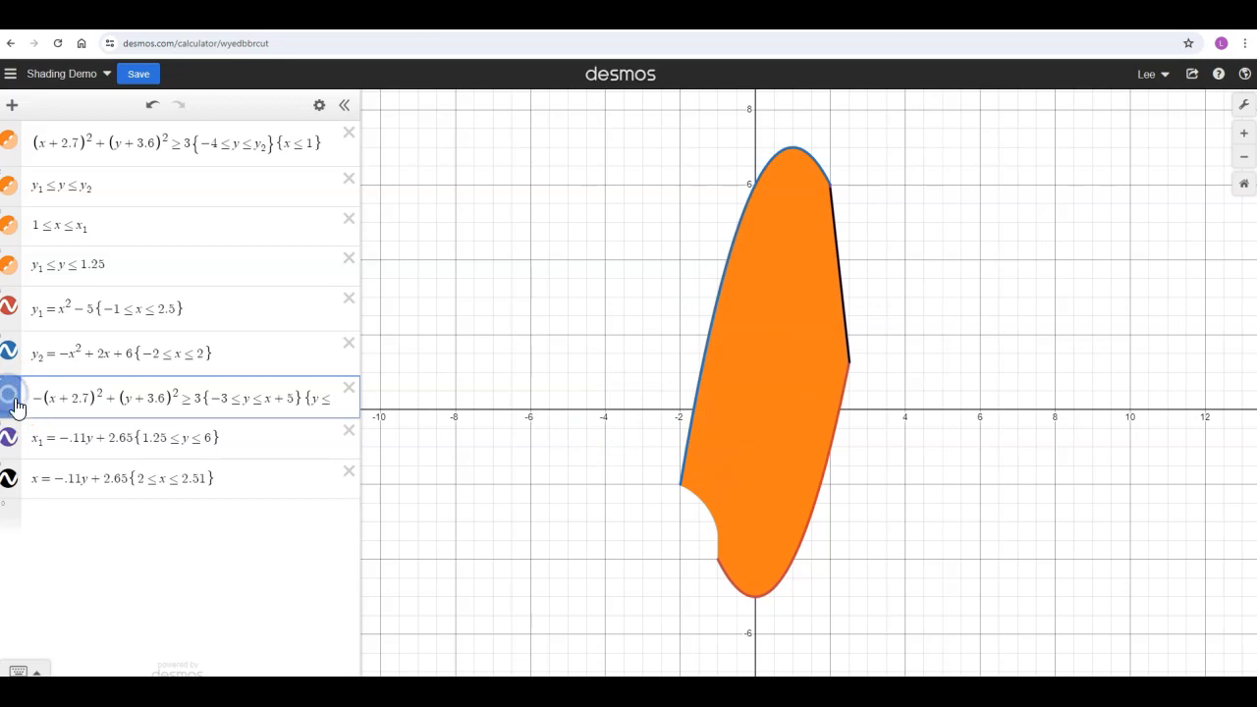
pyautogui.click(9, 398)
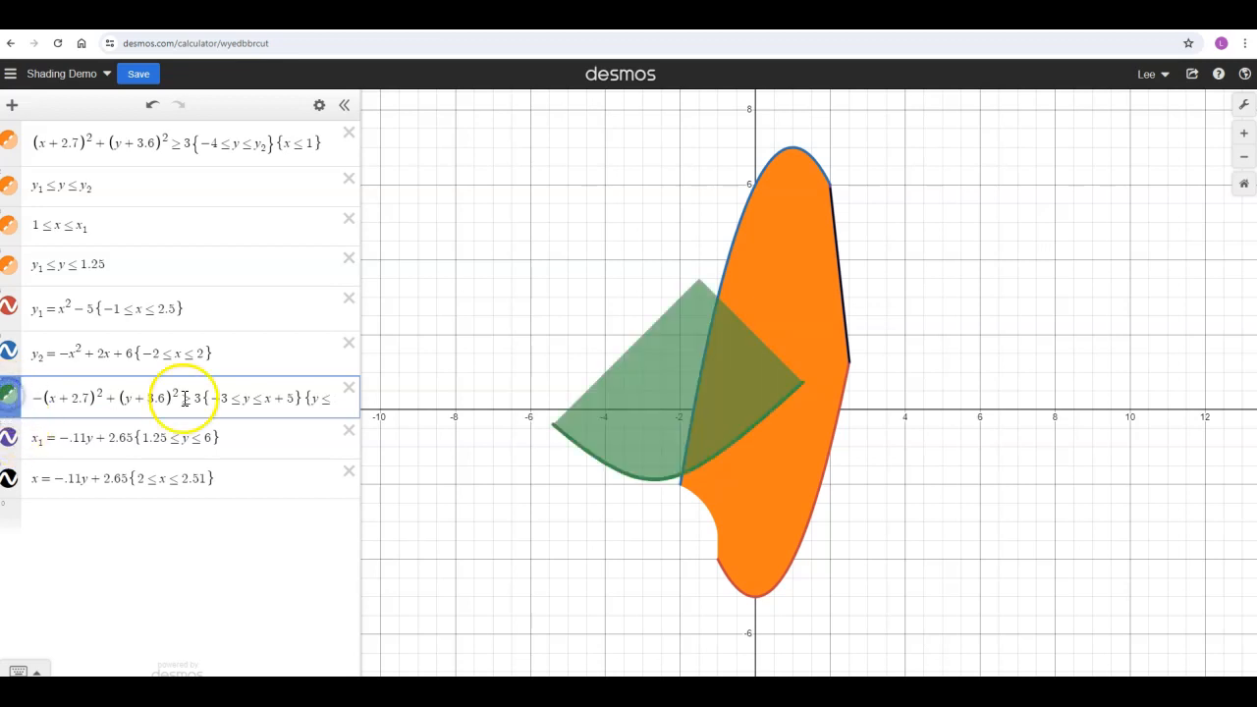
# Restore the green circle as (x + 2.7)² + (y + 3.6)² = 3, without the restrictions and the leading minus sign.
pyautogui.click(190, 397)
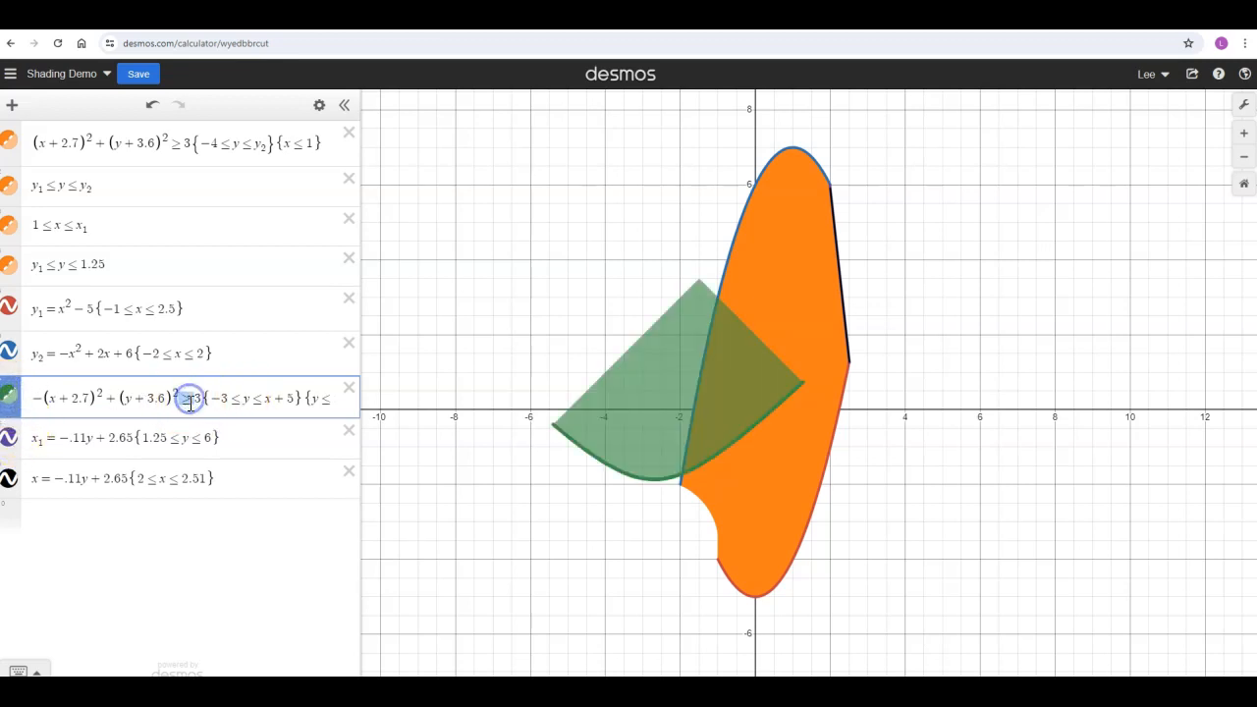
pyautogui.press('BackSpace')
pyautogui.write('=')
pyautogui.moveTo(204, 404); pyautogui.dragTo(416, 409)
pyautogui.press('BackSpace')
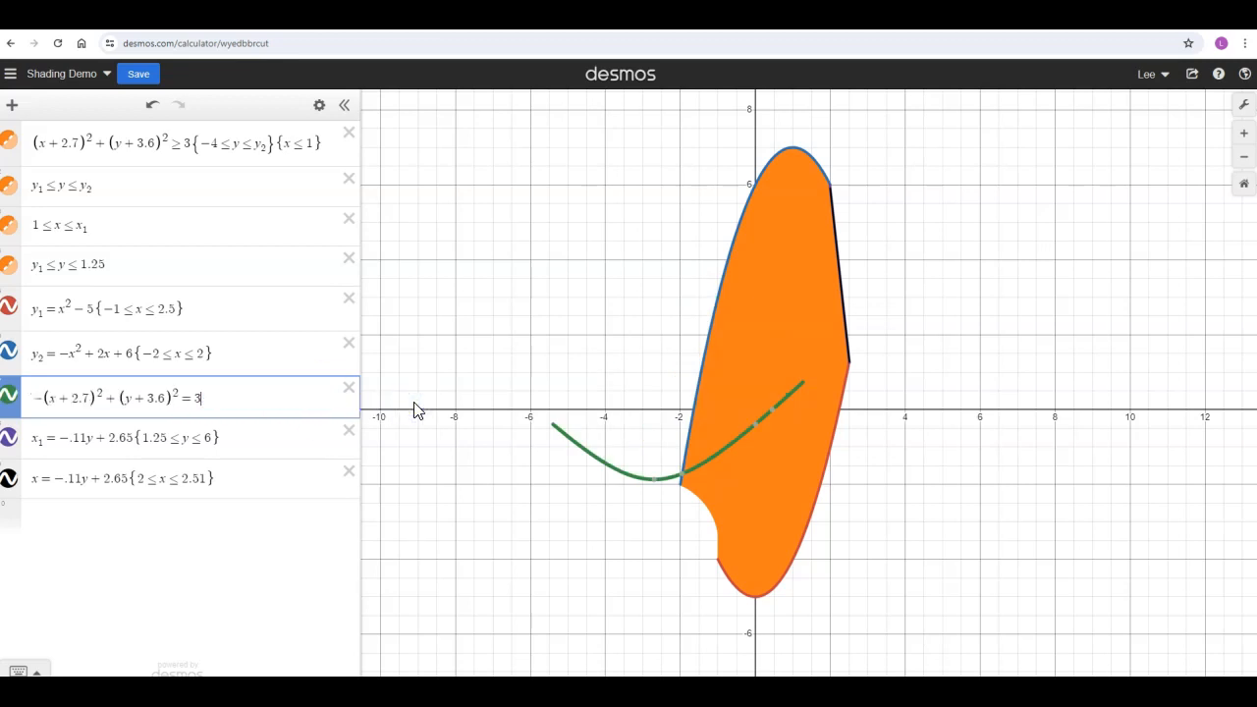
pyautogui.click(44, 398)
pyautogui.press('BackSpace')
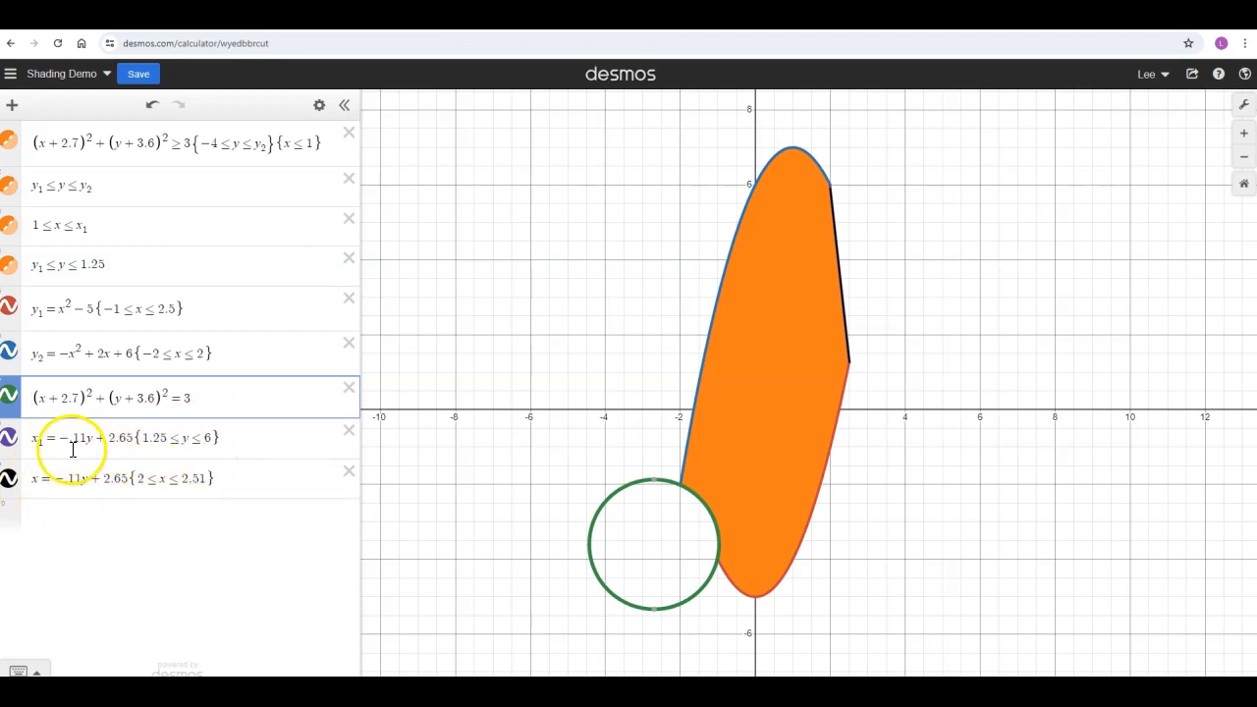
# Try shading with x ≤ x₁ while the black line is hidden, delete that inequality, and display the black line instead of the x₁ line.
pyautogui.click(10, 479)
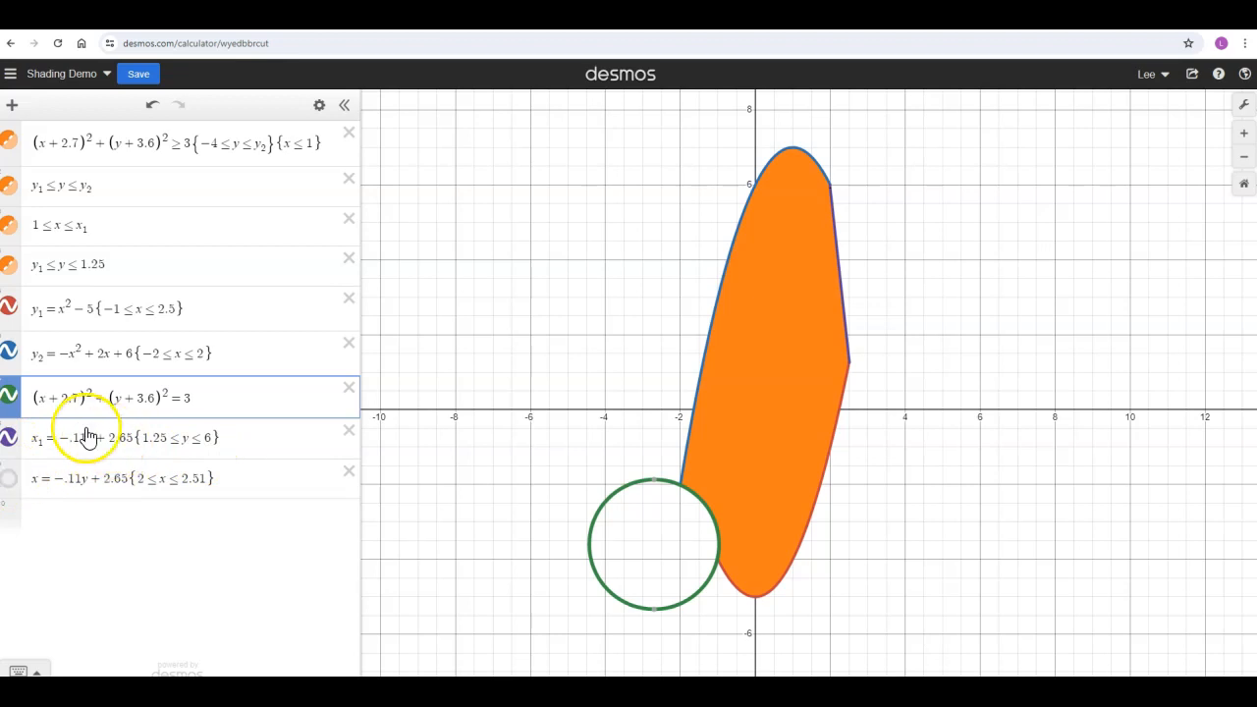
pyautogui.click(54, 519)
pyautogui.write('x')
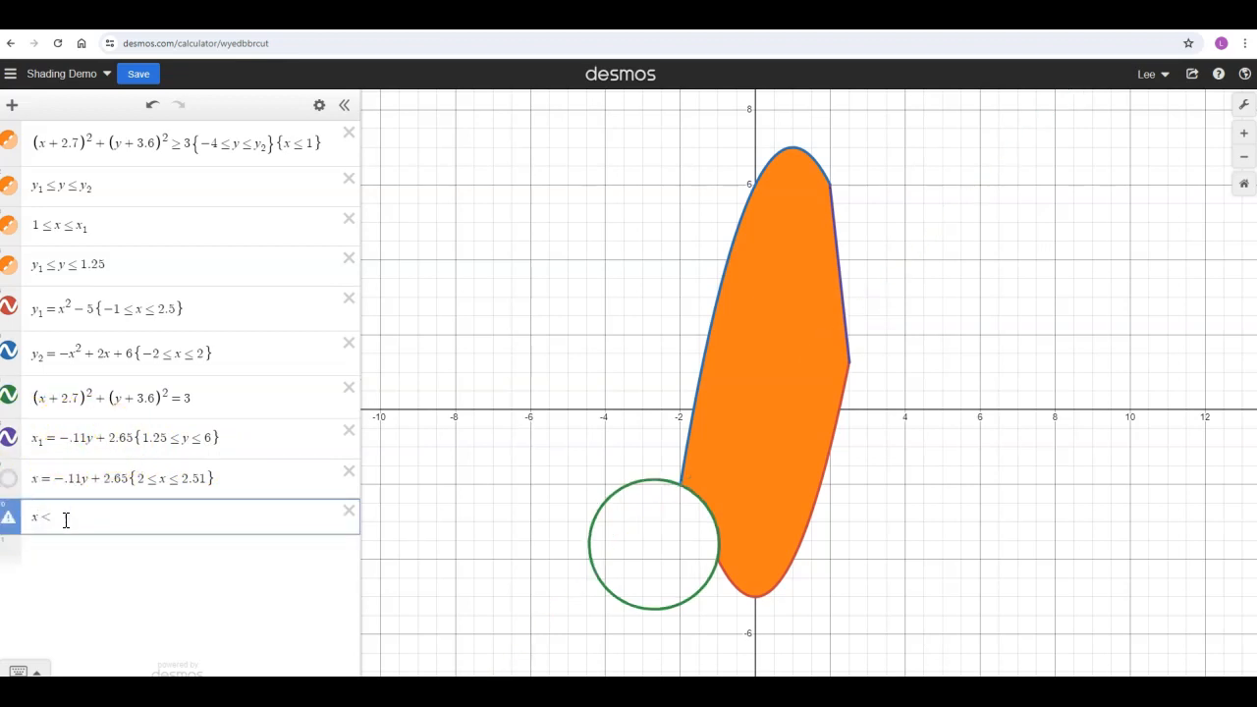
pyautogui.write('<=x1')
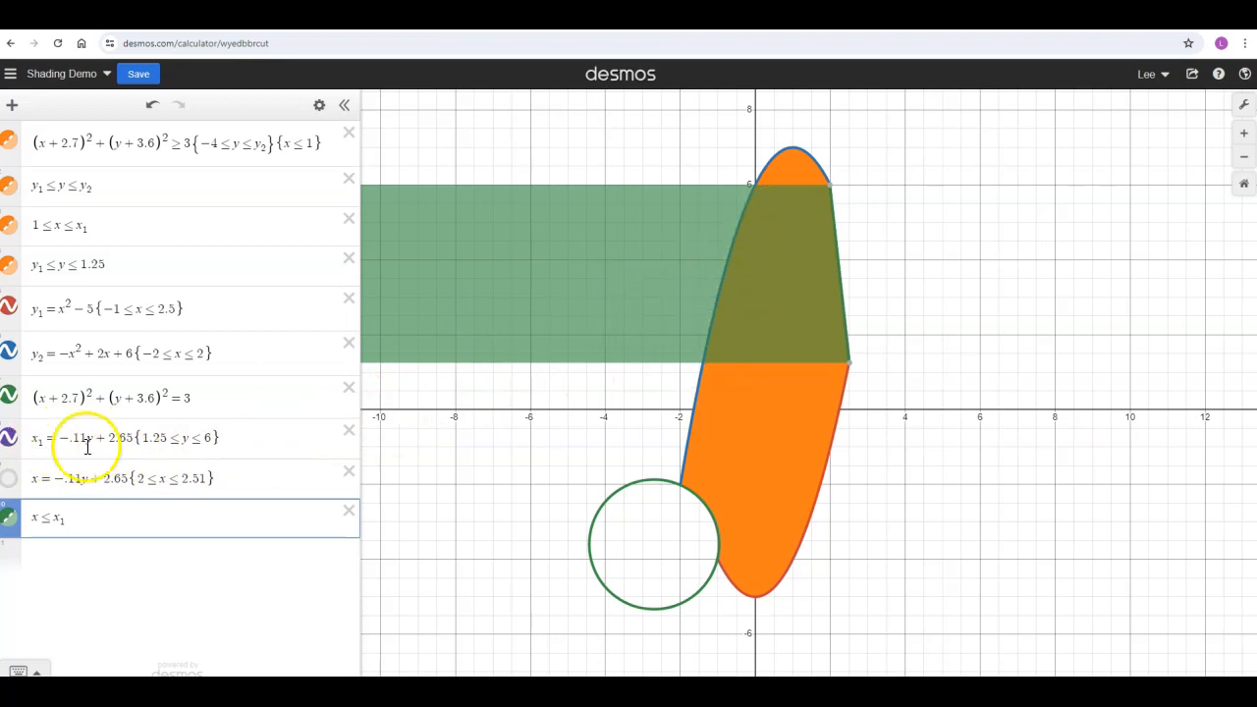
pyautogui.write('1')
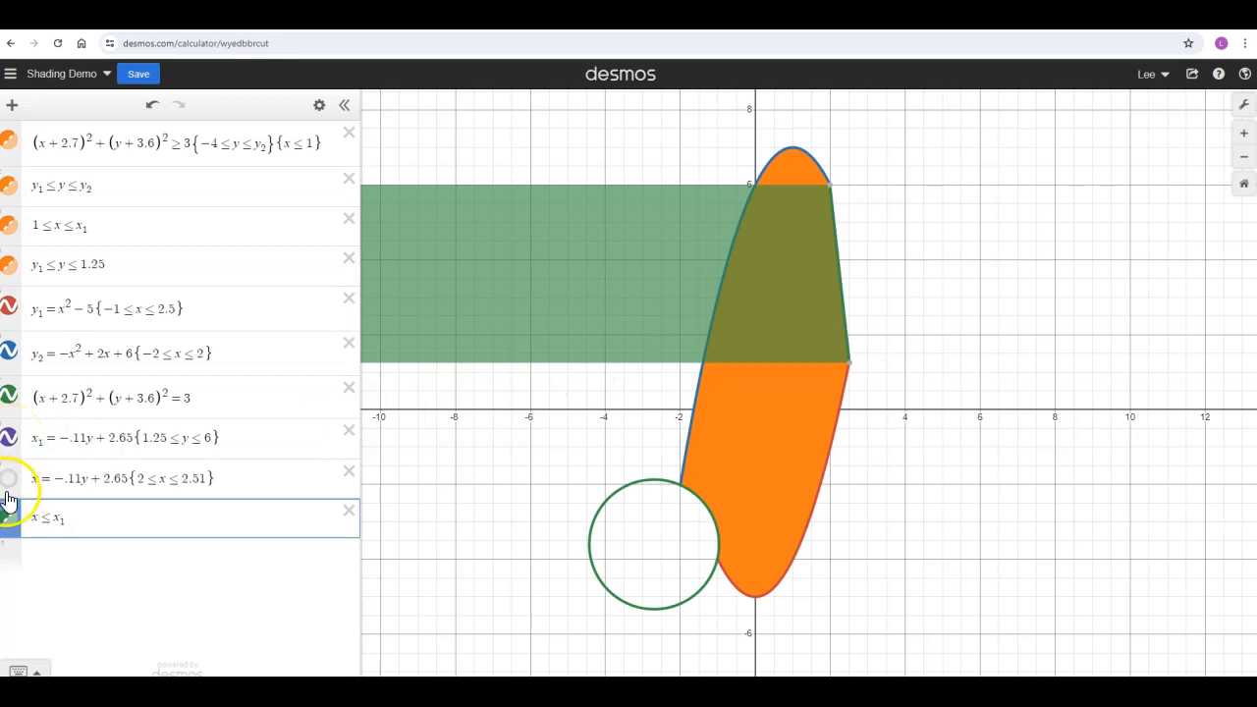
pyautogui.click(349, 511)
pyautogui.click(9, 477)
pyautogui.click(8, 436)
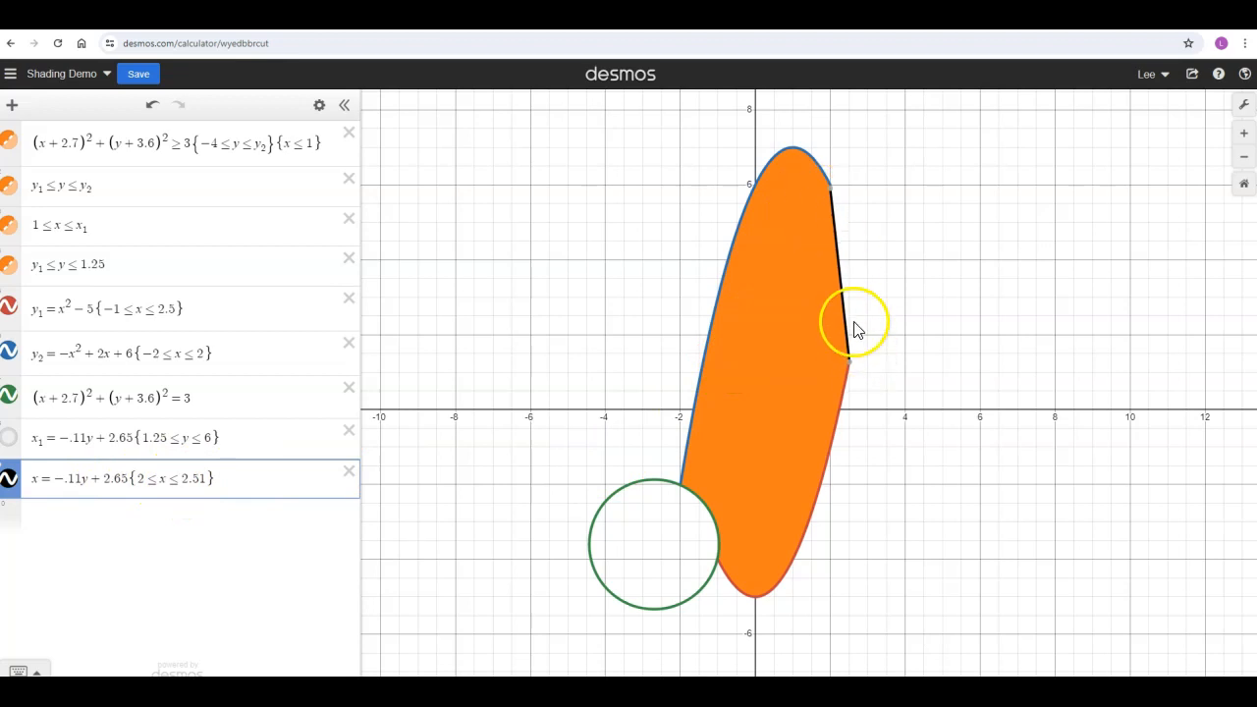
# Try naming the black line x₂, revert that name to x, and change the line's equals sign to <.
pyautogui.click(38, 477)
pyautogui.write('2')
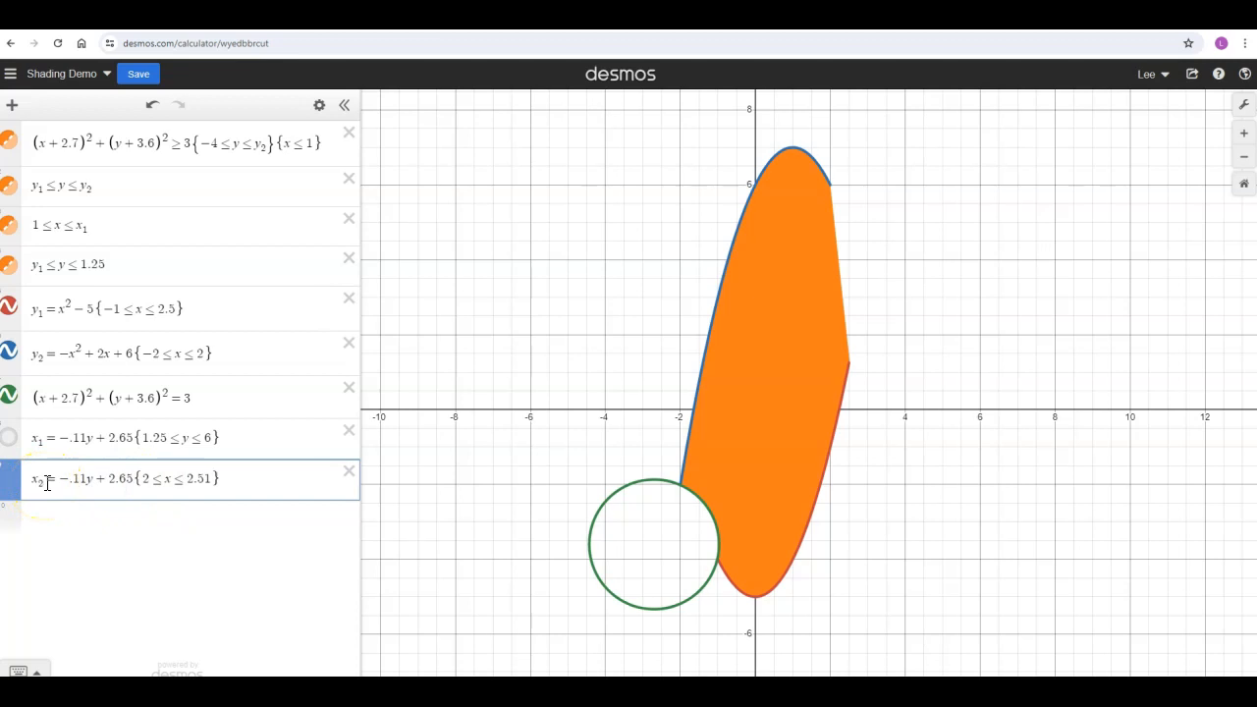
pyautogui.press('BackSpace')
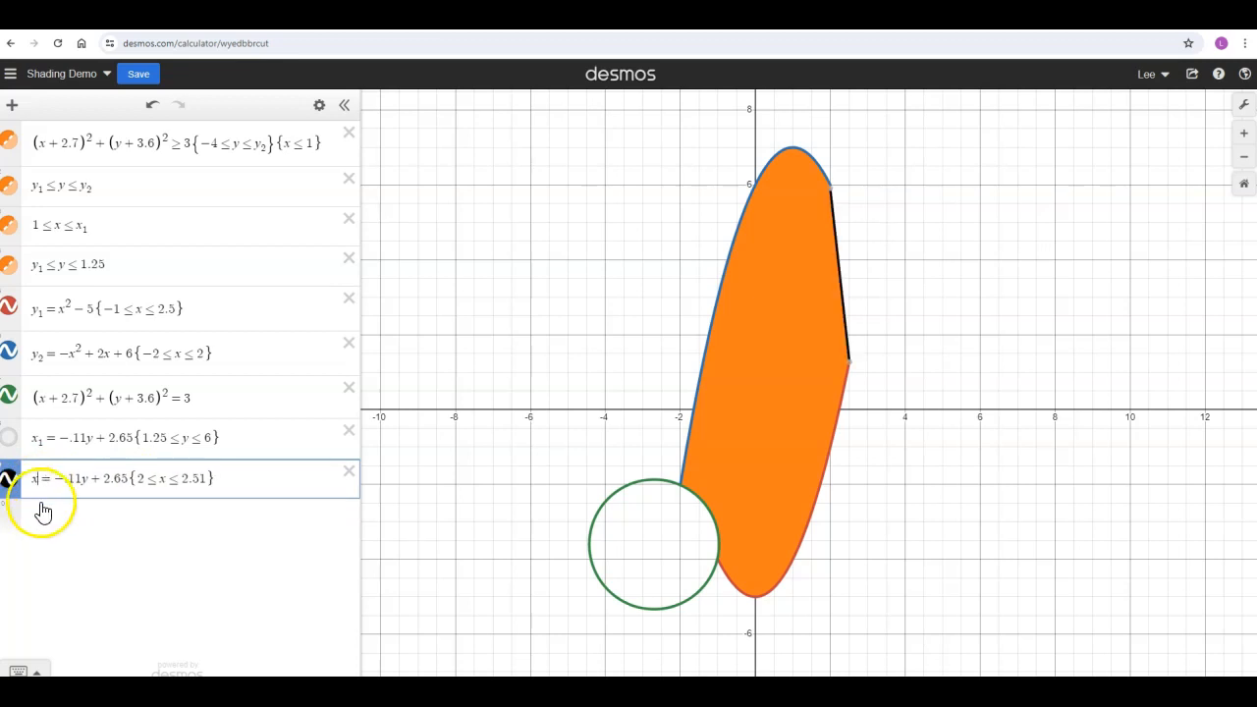
pyautogui.click(45, 478)
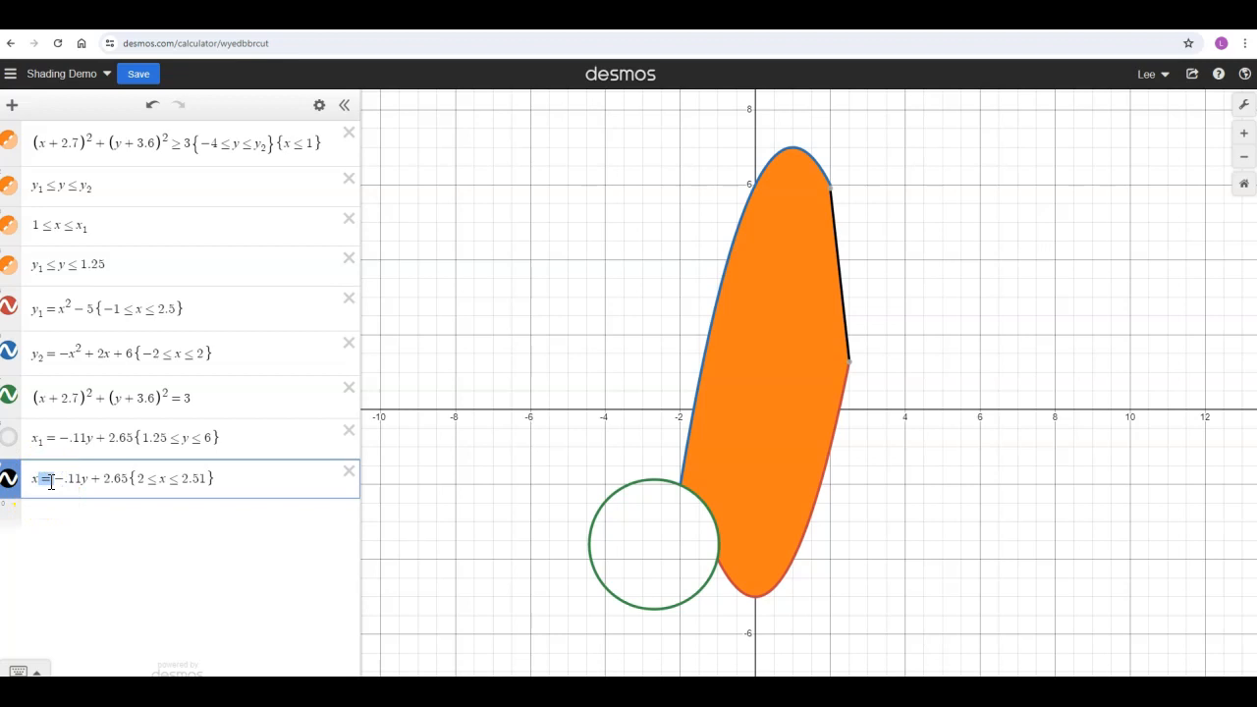
pyautogui.write('<')
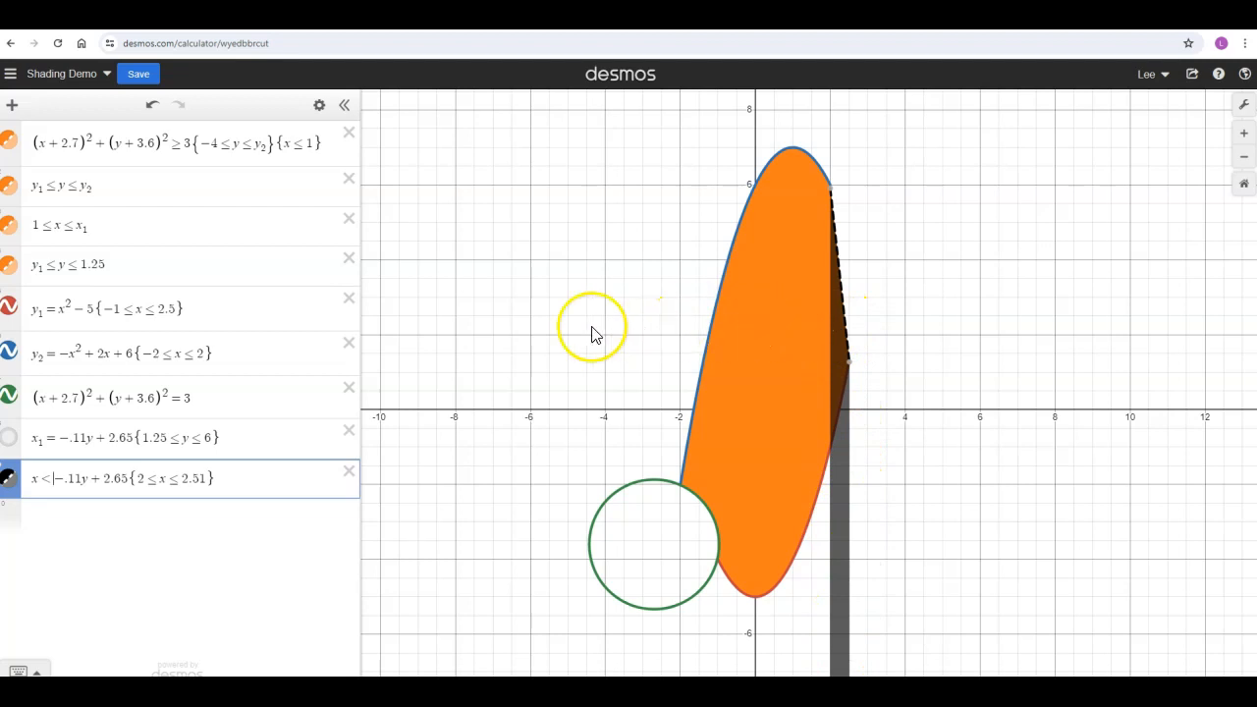
# Show the purple line again and turn it into the inequality x ≤ −.11y + 2.65 with its existing y restriction.
pyautogui.click(8, 438)
pyautogui.click(45, 439)
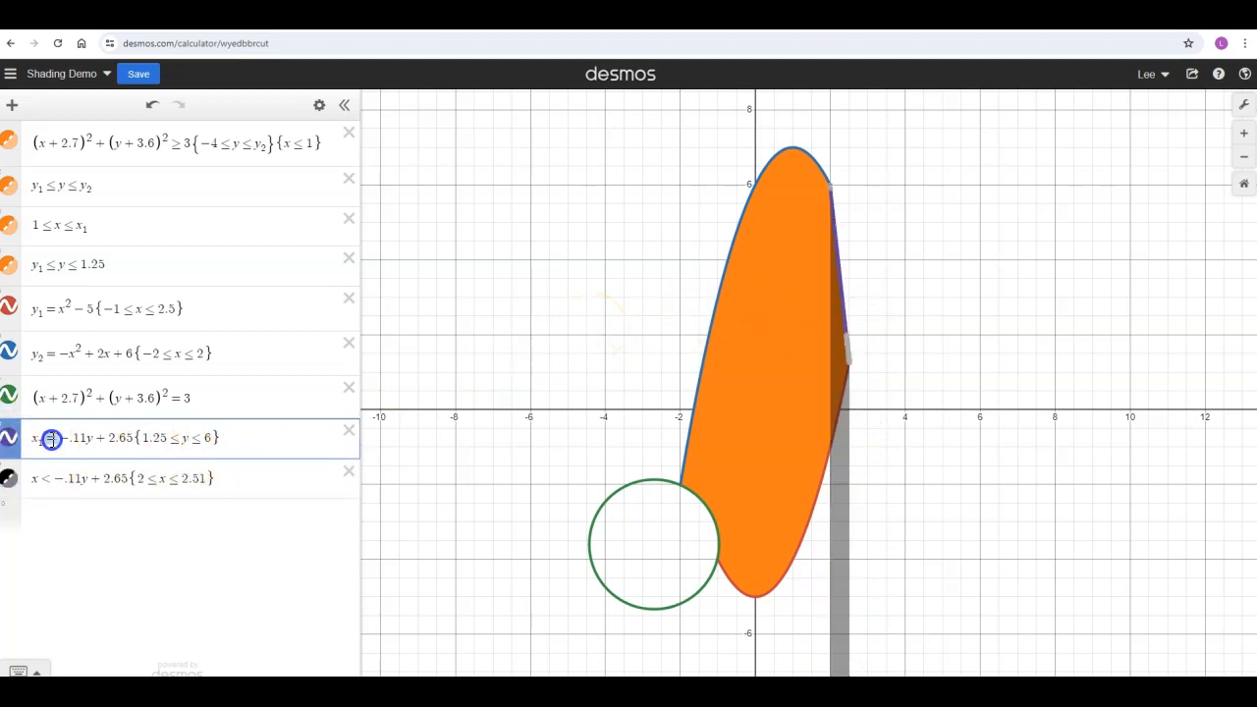
pyautogui.doubleClick(53, 439)
pyautogui.press('BackSpace')
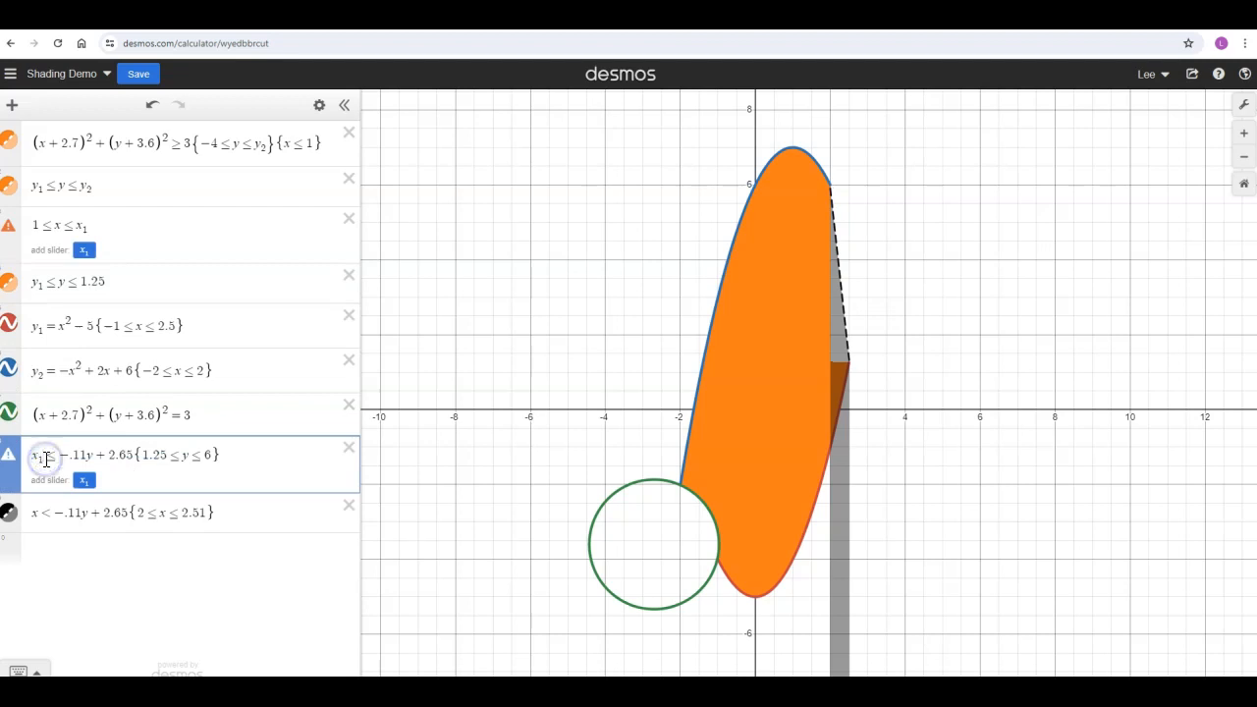
pyautogui.press('BackSpace')
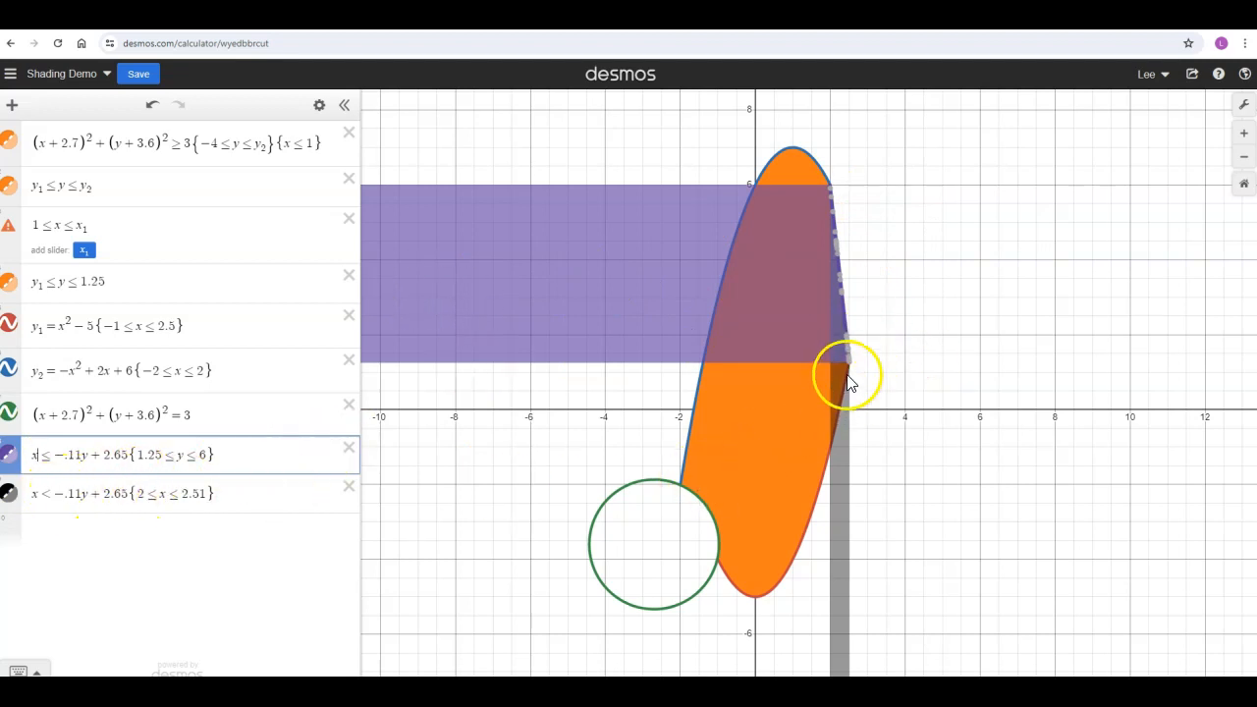
# Change the black line's inequality sign to ≤.
pyautogui.click(51, 496)
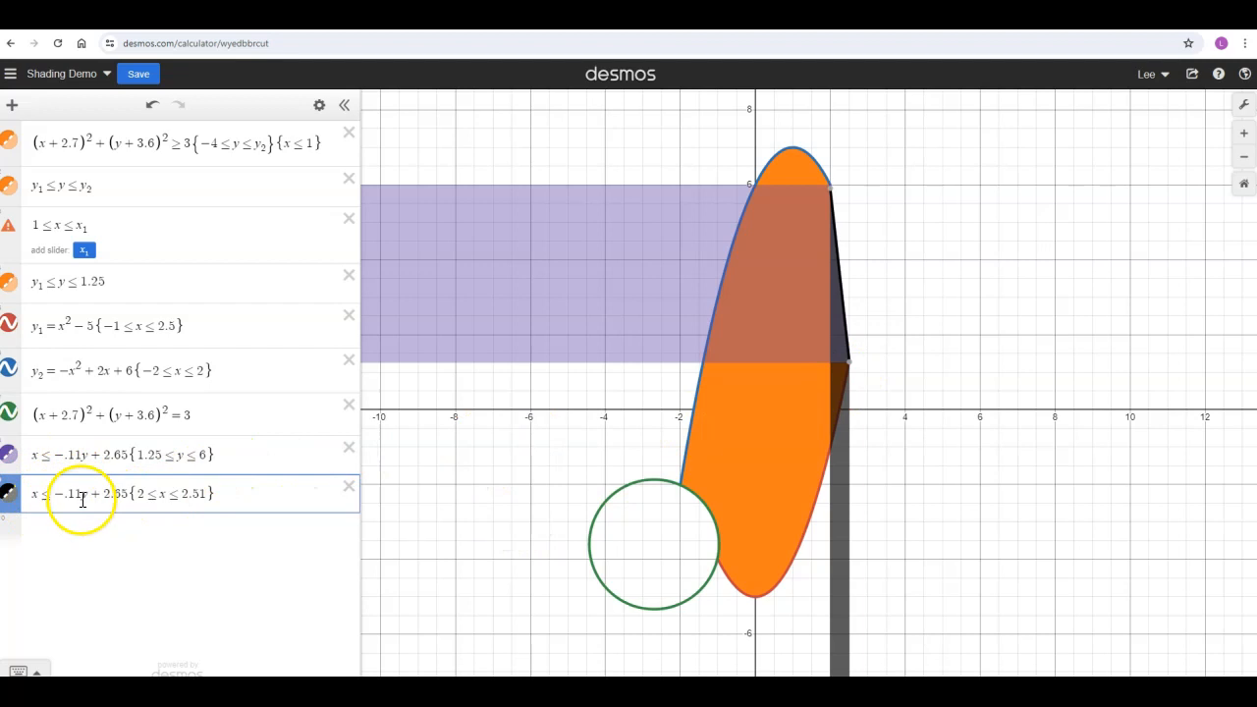
pyautogui.click(144, 498)
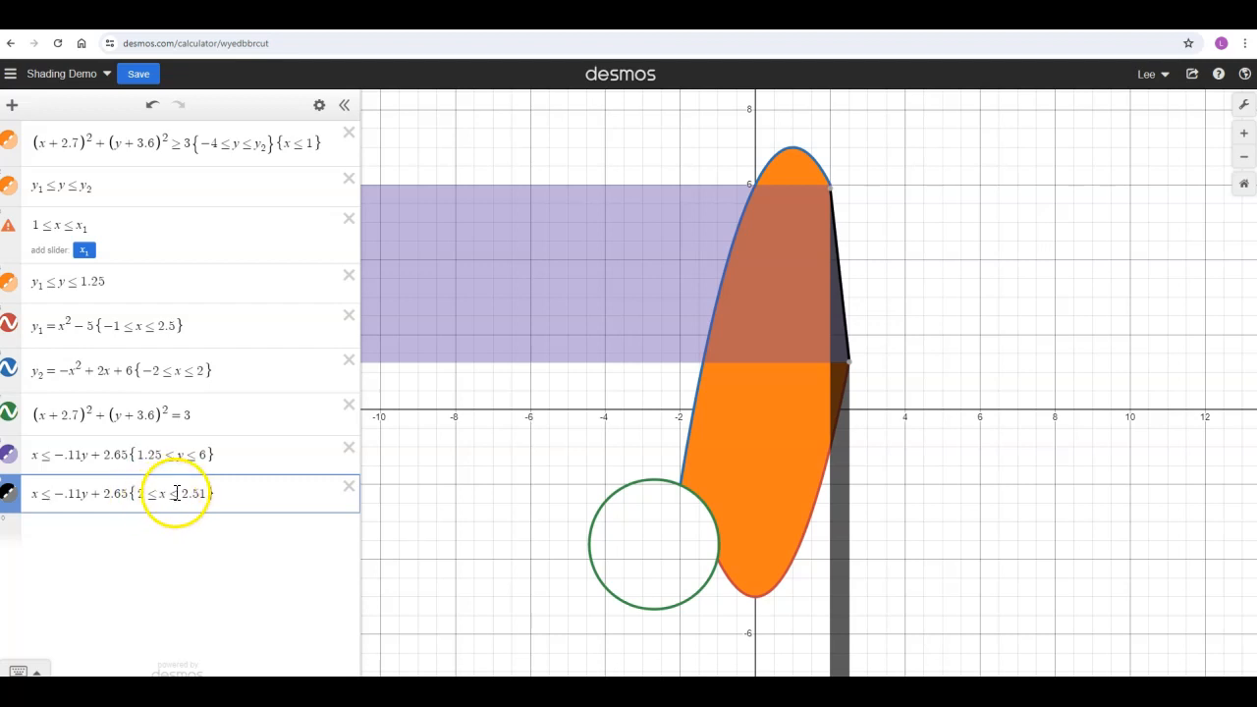
pyautogui.click(45, 495)
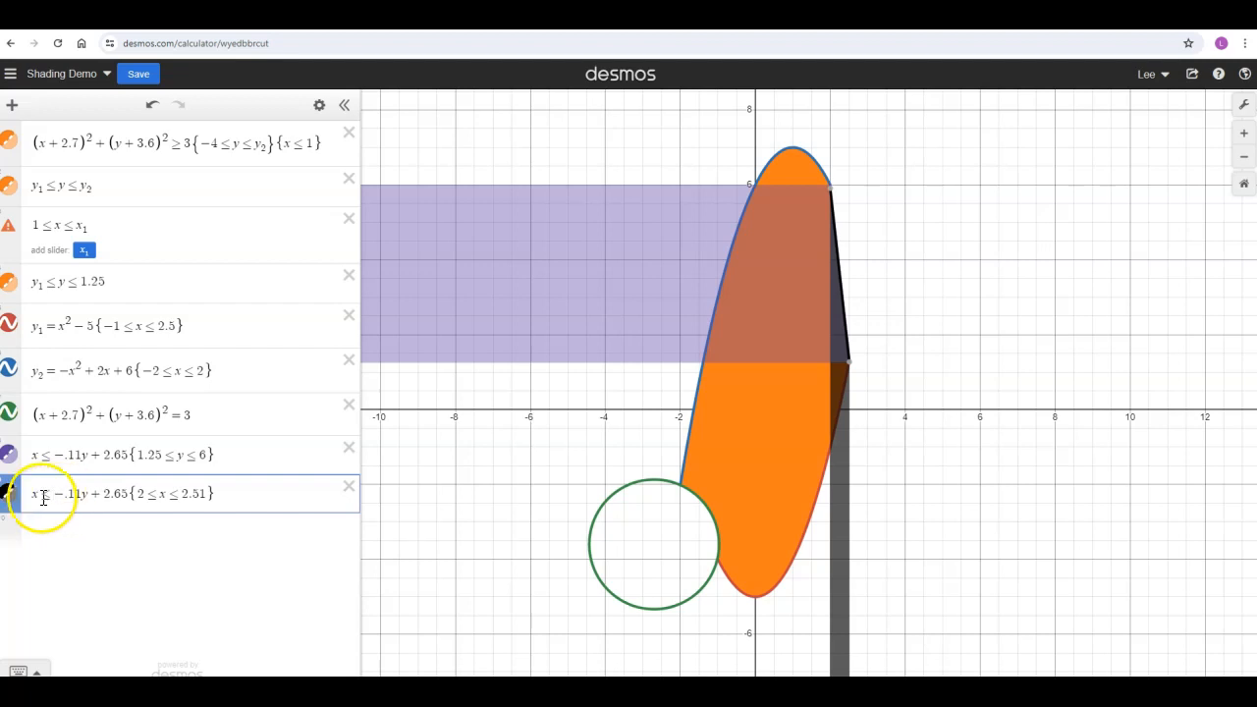